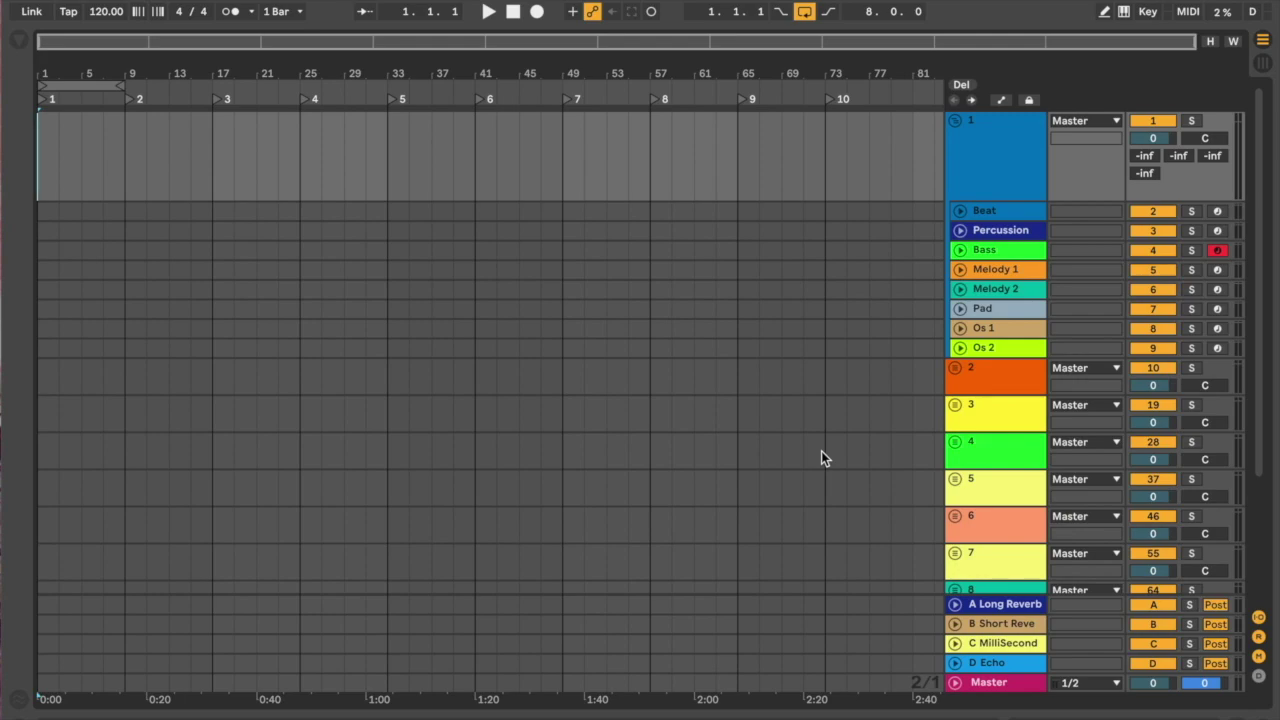
Step: Look through the browser's Instruments, Audio Effects, MIDI Effects and Max for Live categories, then hide the browser
{"action": "left_click", "coordinate": [977, 174]}
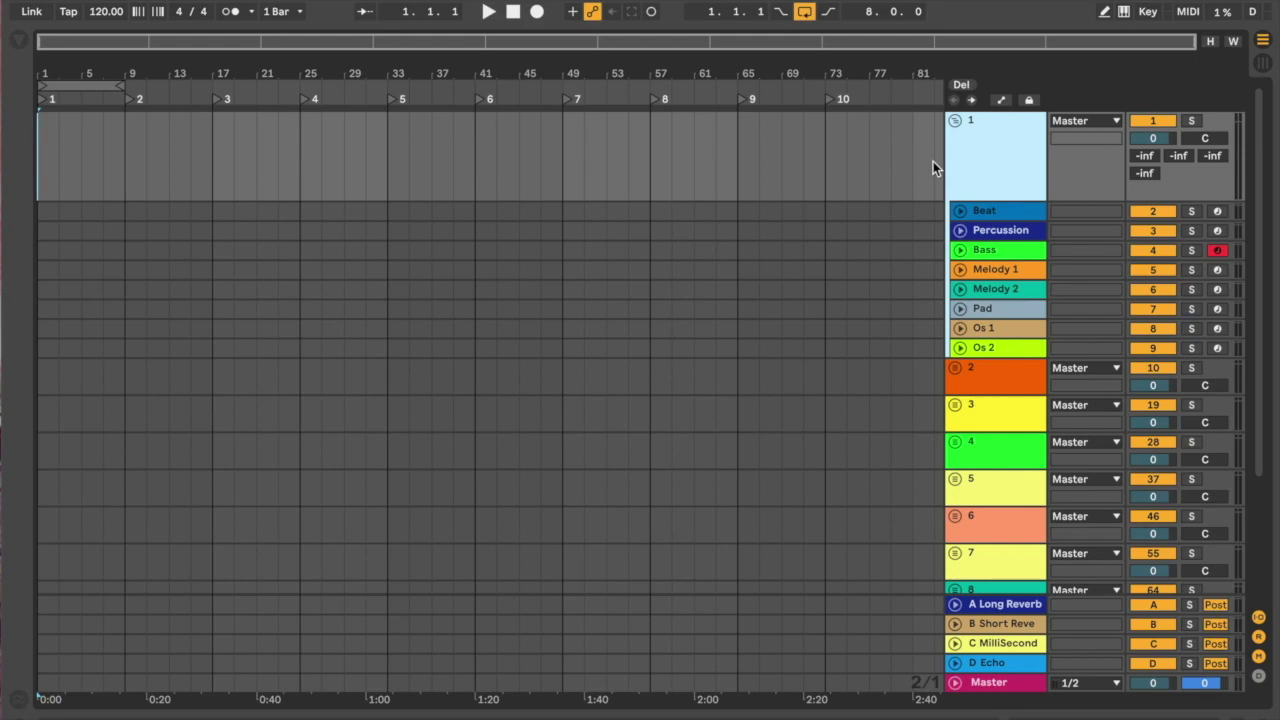
{"action": "left_click", "coordinate": [19, 41]}
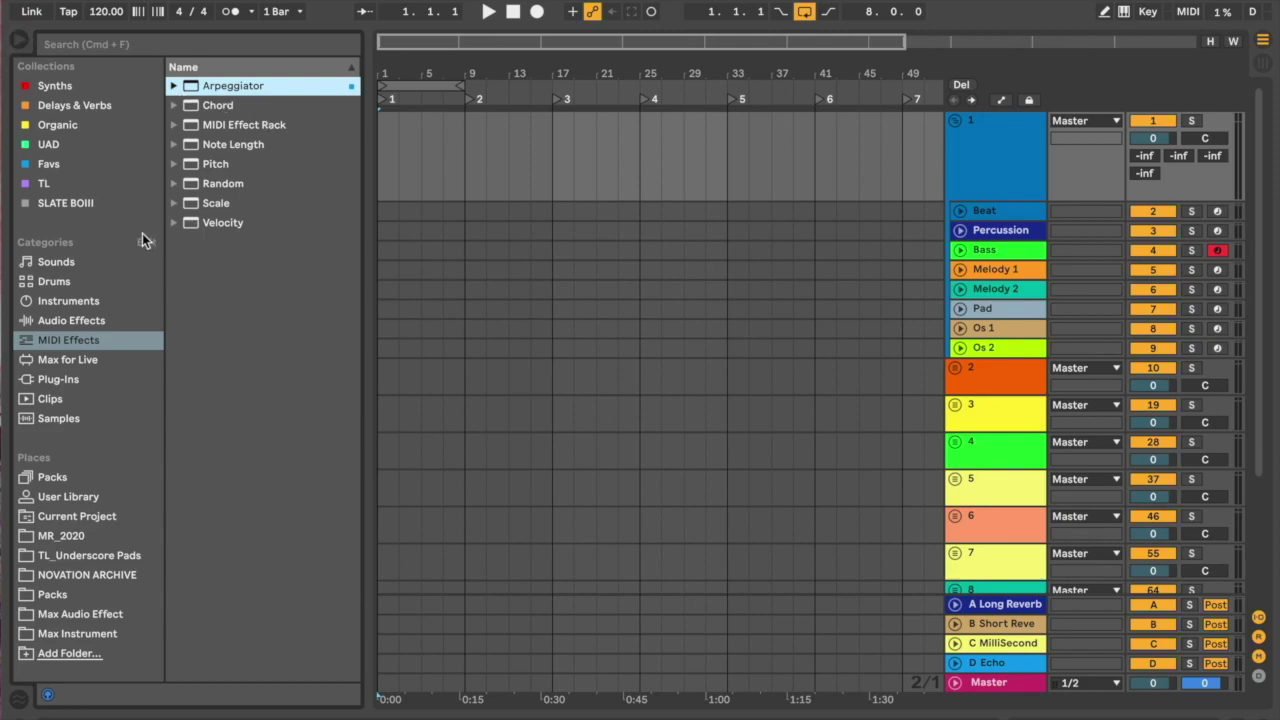
{"action": "left_click", "coordinate": [58, 300]}
{"action": "left_click", "coordinate": [55, 319]}
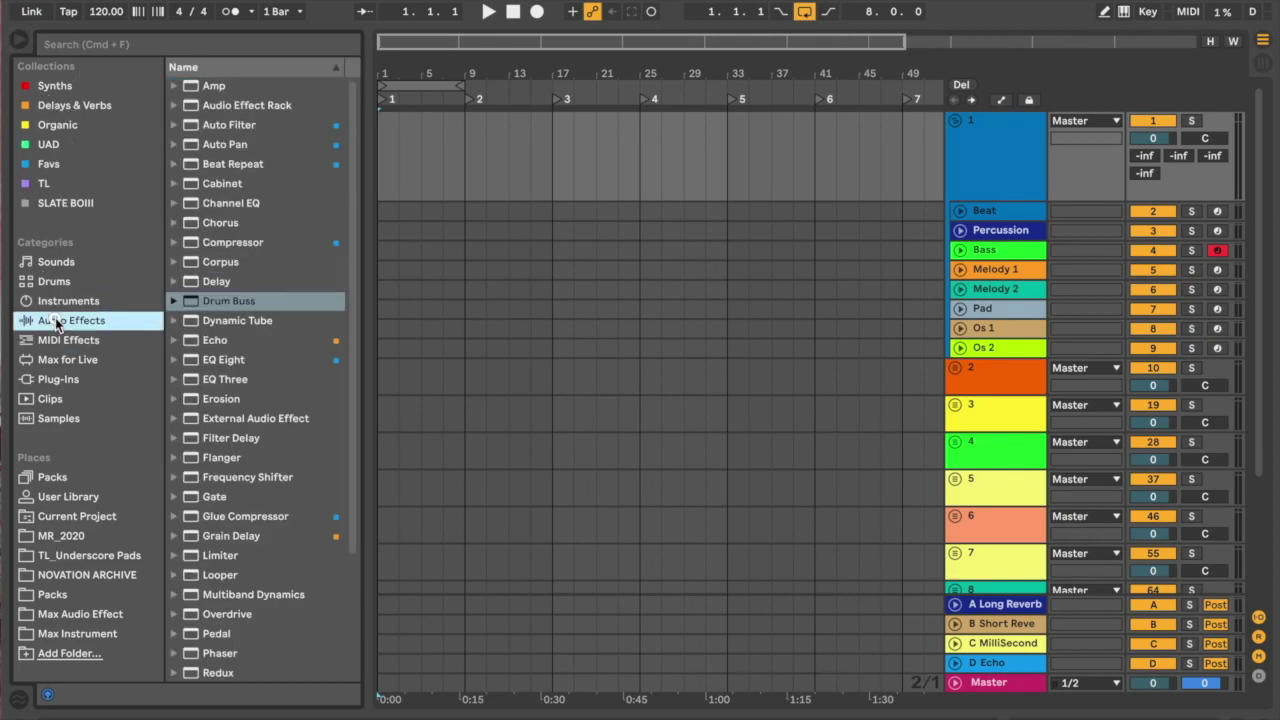
{"action": "left_click", "coordinate": [65, 340]}
{"action": "left_click", "coordinate": [50, 357]}
{"action": "left_click", "coordinate": [55, 320]}
{"action": "left_click", "coordinate": [366, 266]}
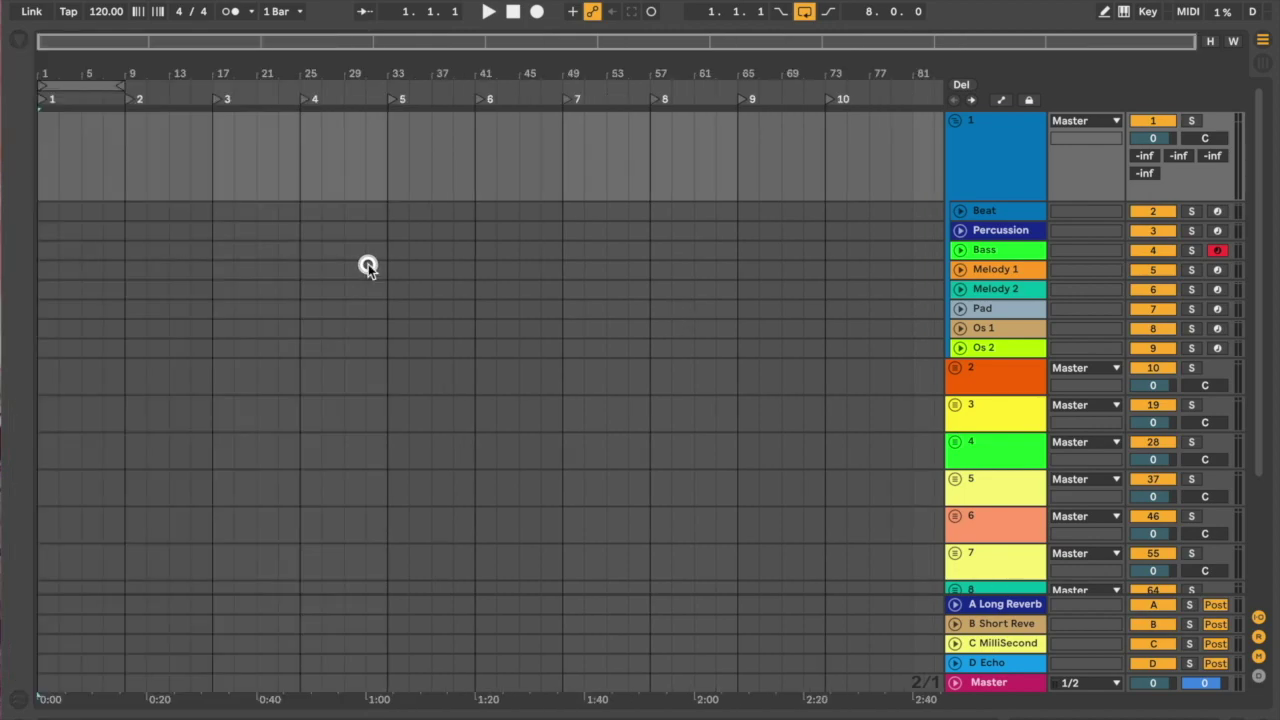
Step: Scroll the arrangement to check track 10, then return to group track 1
{"action": "scroll", "coordinate": [980, 262], "scroll_direction": "down", "scroll_amount": 5}
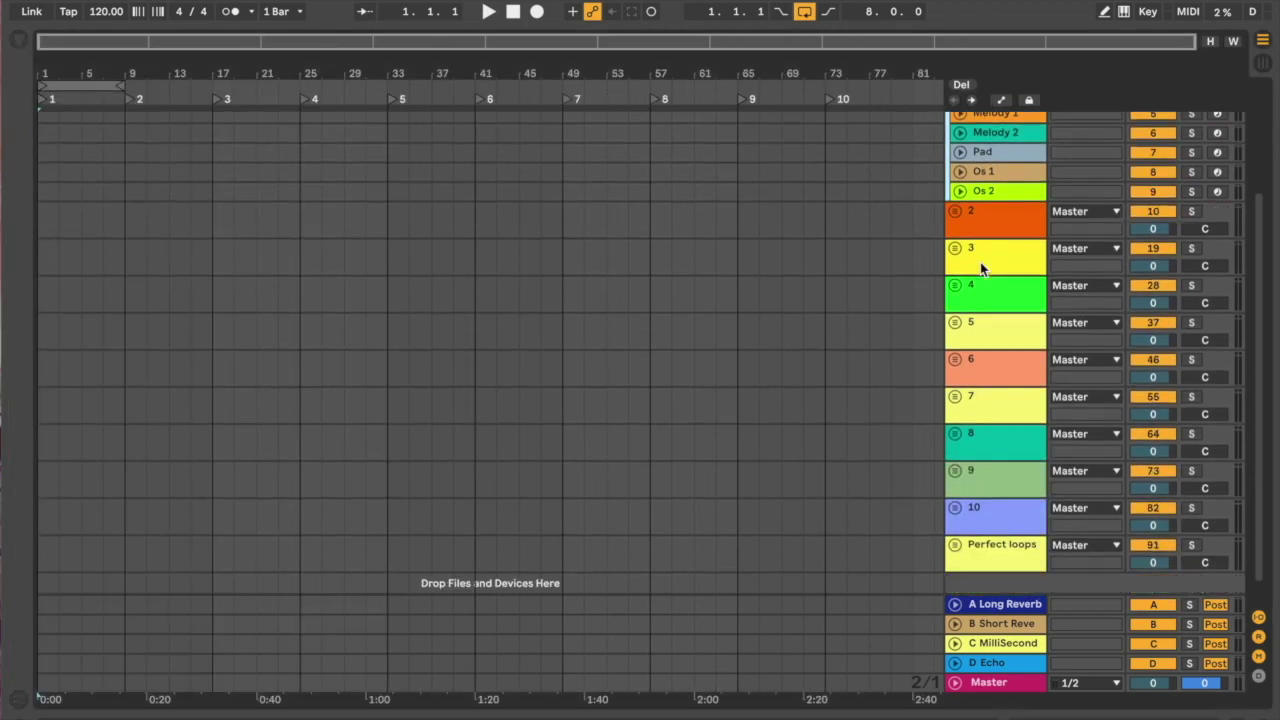
{"action": "scroll", "coordinate": [977, 374], "scroll_direction": "up", "scroll_amount": 5}
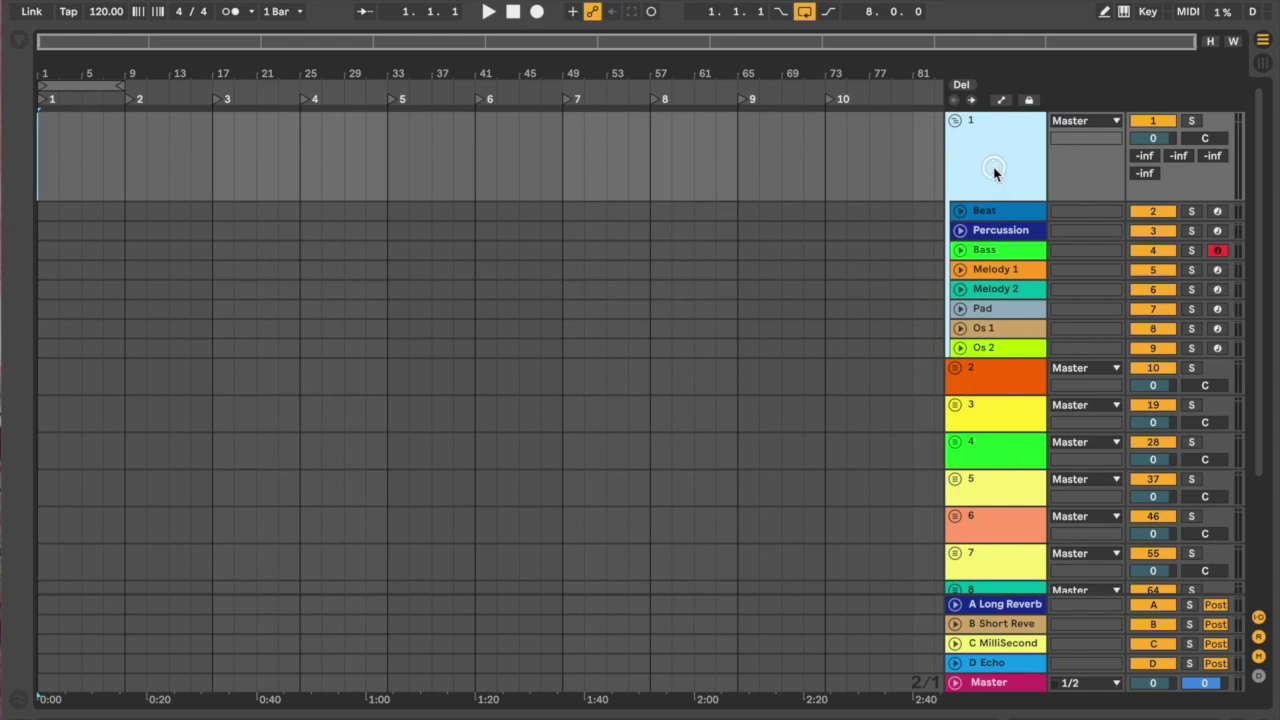
{"action": "scroll", "coordinate": [974, 345], "scroll_direction": "down", "scroll_amount": 5}
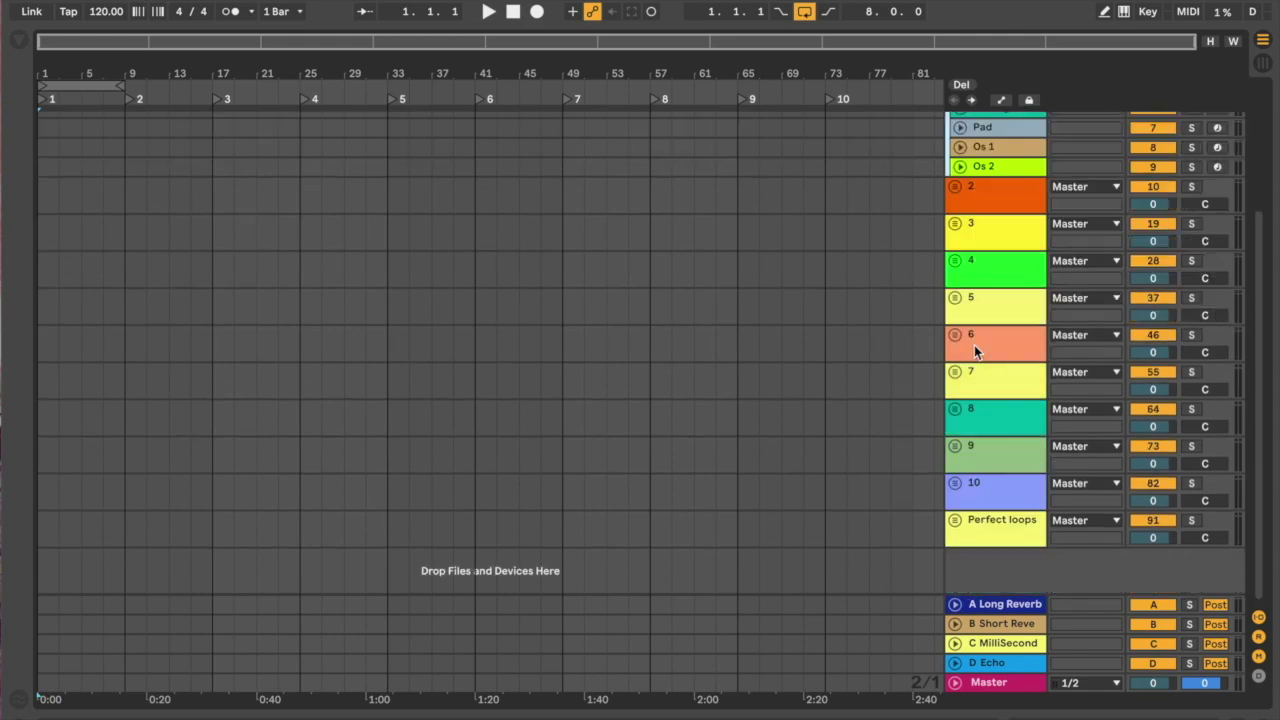
{"action": "left_click", "coordinate": [987, 484]}
{"action": "scroll", "coordinate": [984, 480], "scroll_direction": "up", "scroll_amount": 5}
{"action": "left_click", "coordinate": [977, 175]}
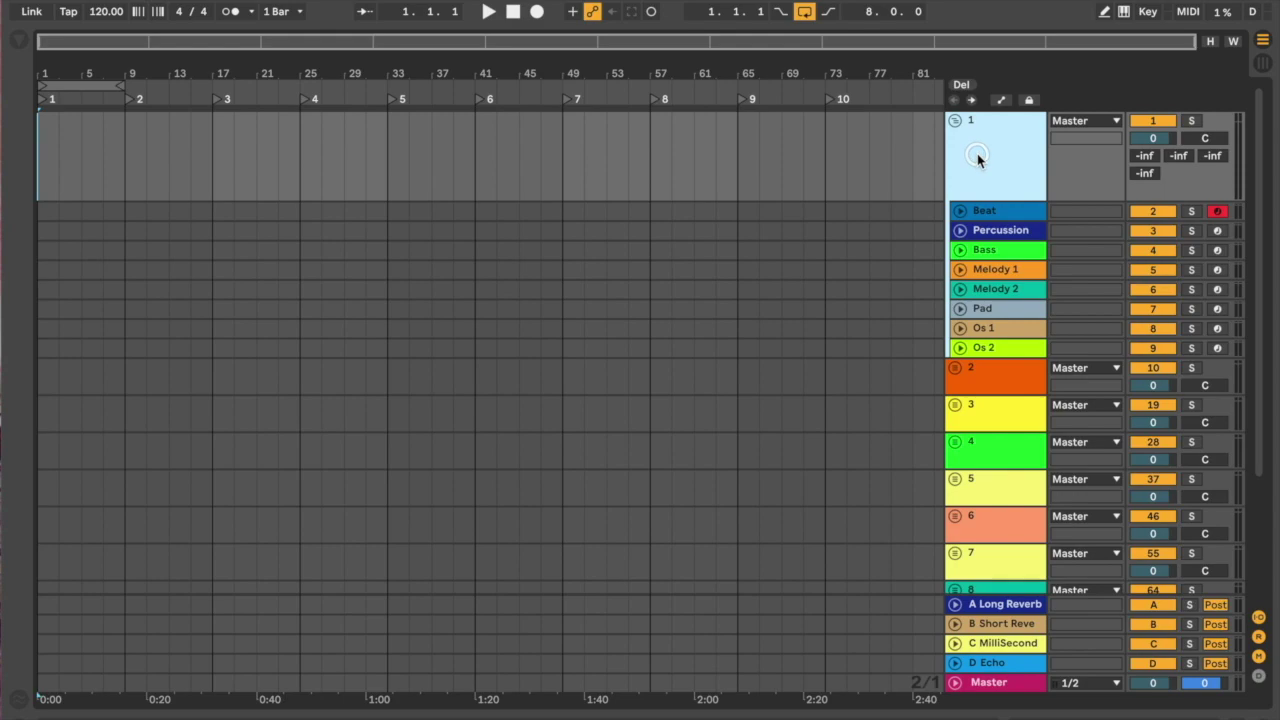
Step: Step through the Beat, Percussion, Bass, Melody 1, Melody 2 and Pad tracks, and set the start position to bar 9
{"action": "left_click", "coordinate": [985, 212]}
{"action": "left_click", "coordinate": [1005, 230]}
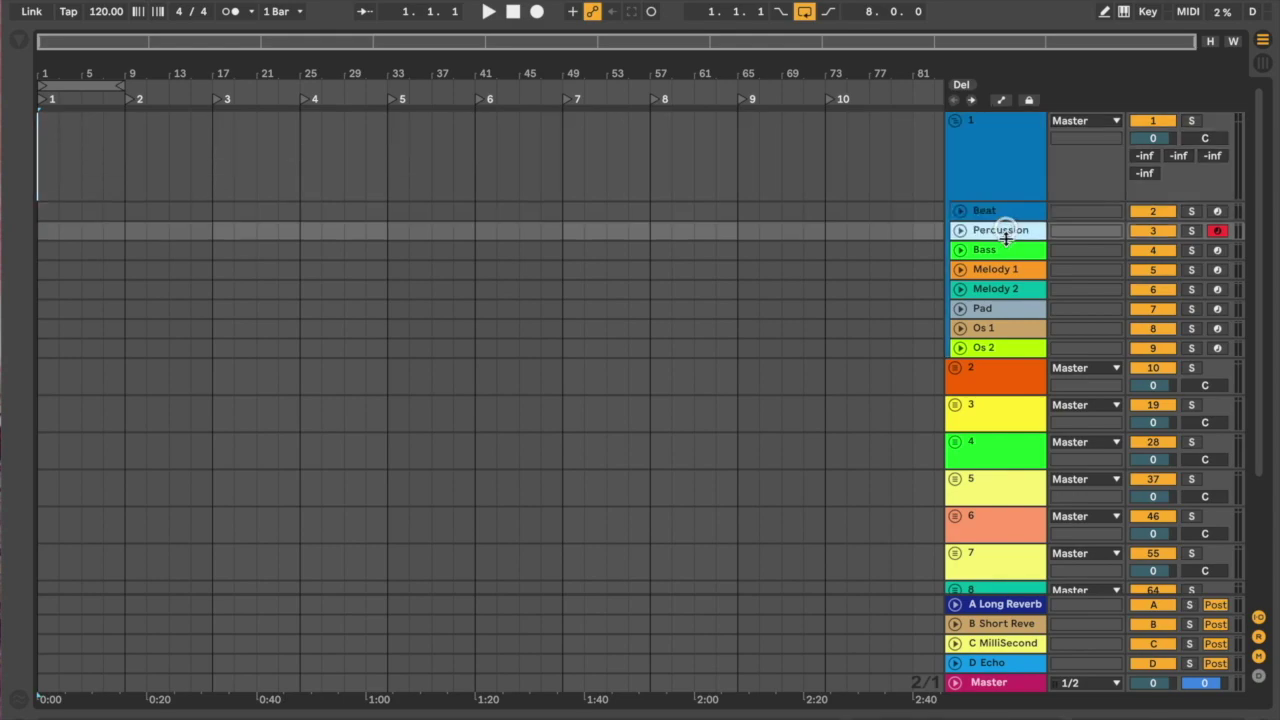
{"action": "left_click", "coordinate": [1005, 251]}
{"action": "left_click", "coordinate": [1005, 270]}
{"action": "left_click", "coordinate": [1005, 289]}
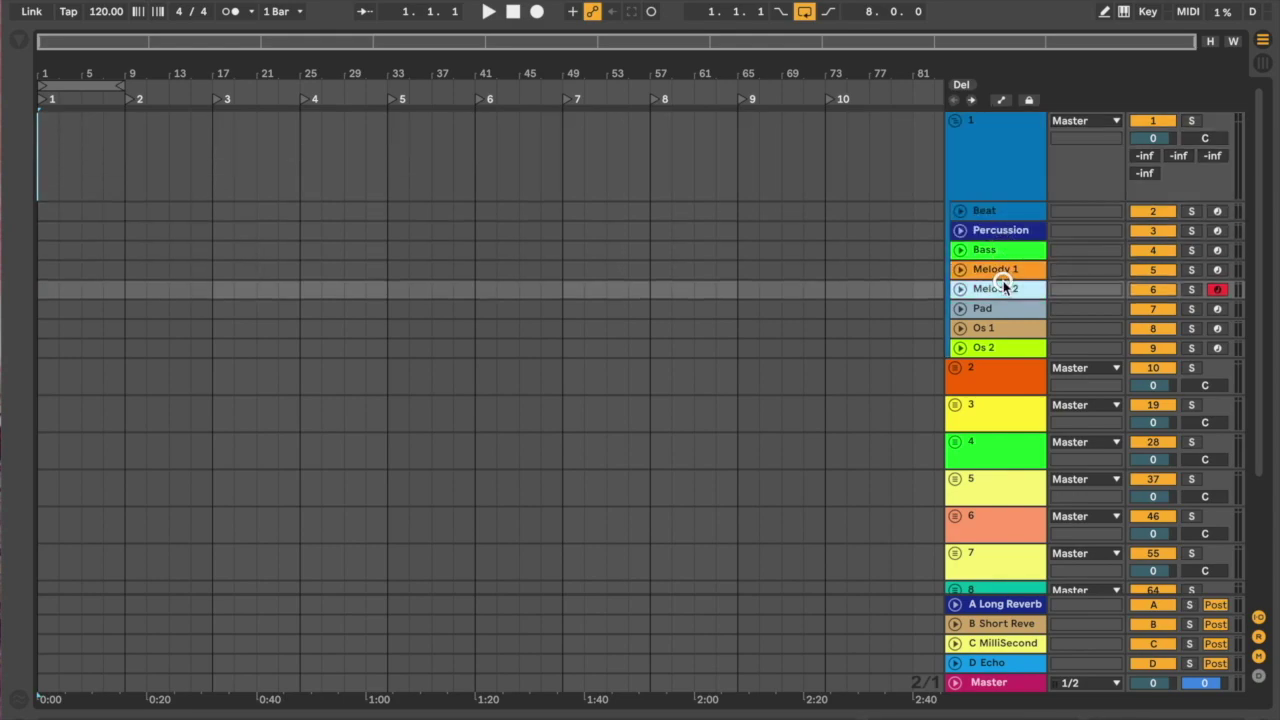
{"action": "left_click", "coordinate": [995, 310]}
{"action": "left_click", "coordinate": [990, 211]}
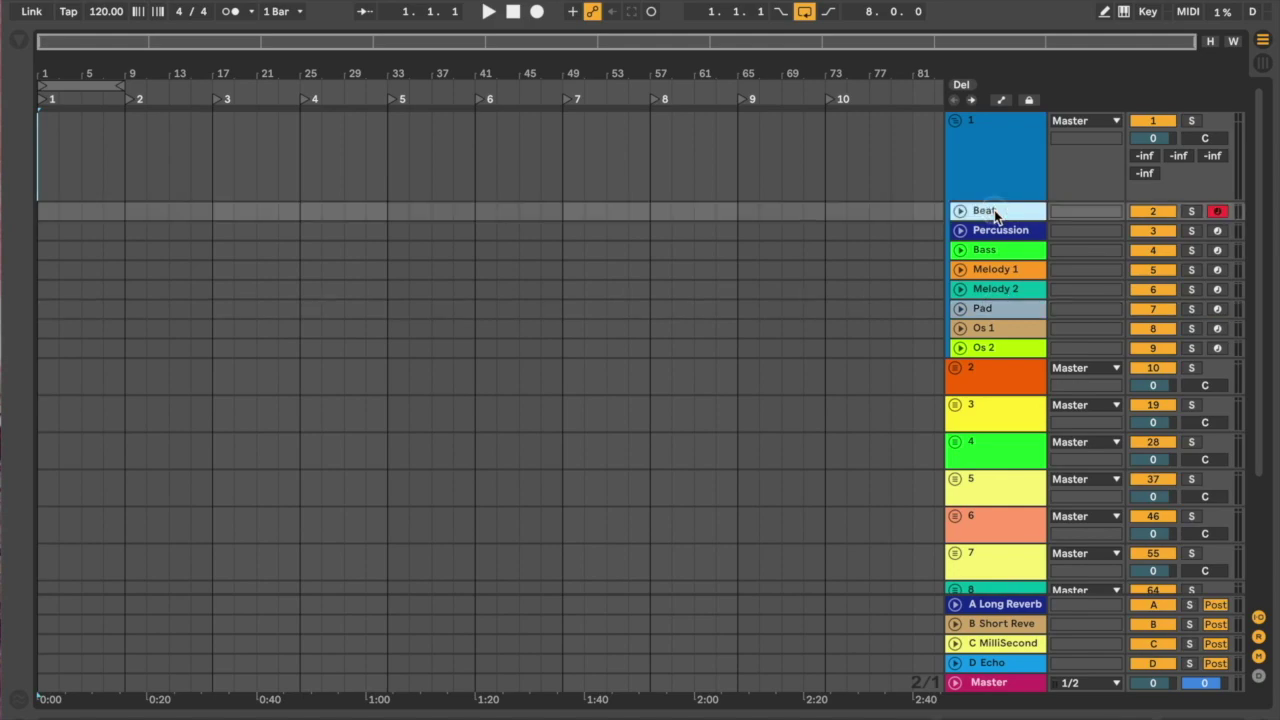
{"action": "left_click", "coordinate": [123, 212]}
Step: Collapse and re-expand group track 1, then open the Beat track's device chain
{"action": "left_click", "coordinate": [1010, 169]}
{"action": "key", "text": "Left"}
{"action": "key", "text": "Right"}
{"action": "key", "text": "Down"}
{"action": "left_click", "coordinate": [124, 210]}
{"action": "double_click", "coordinate": [981, 210]}
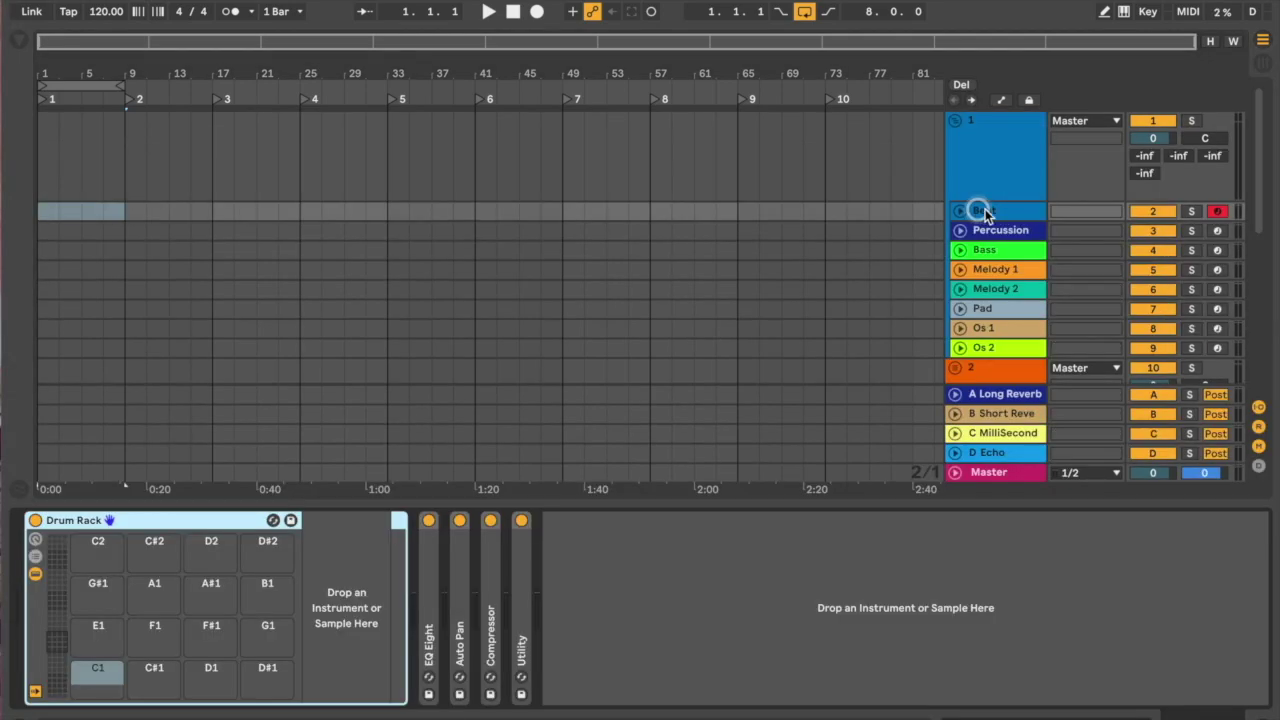
{"action": "left_click", "coordinate": [1021, 214]}
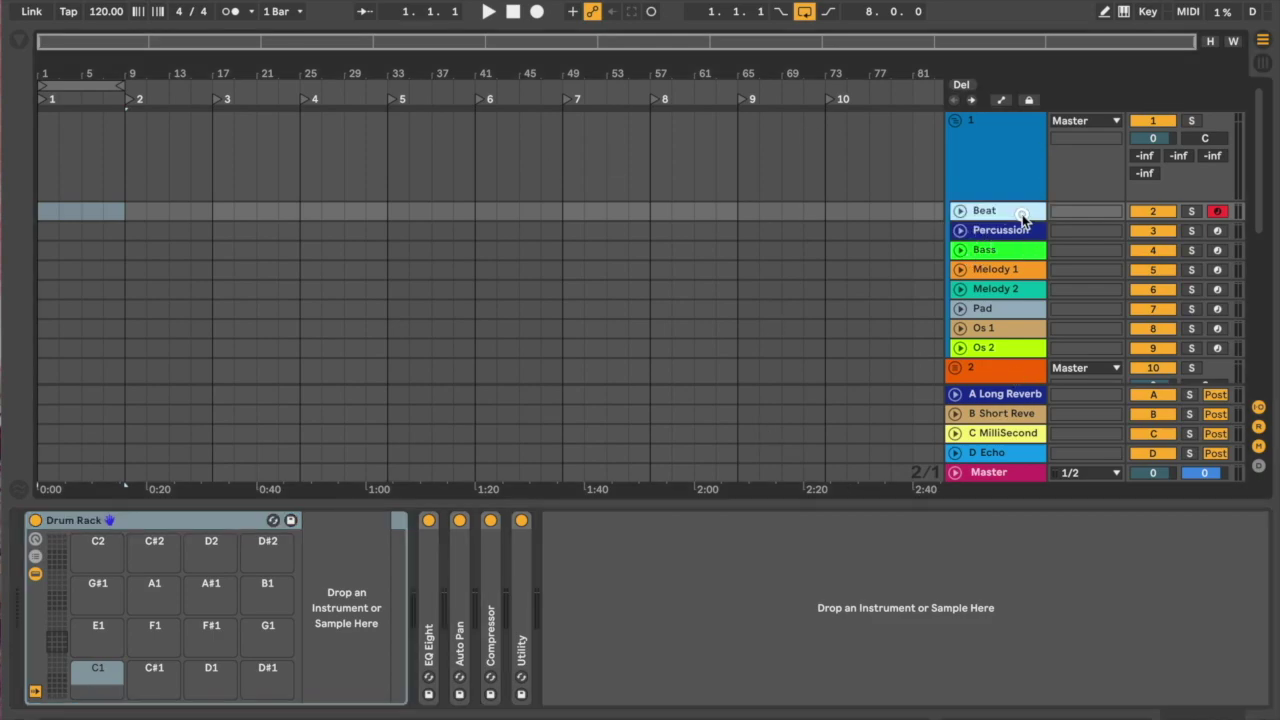
Step: Inspect the Beat track's EQ Eight, Auto Pan, Compressor and Utility devices
{"action": "left_click", "coordinate": [172, 629]}
{"action": "left_click", "coordinate": [430, 577]}
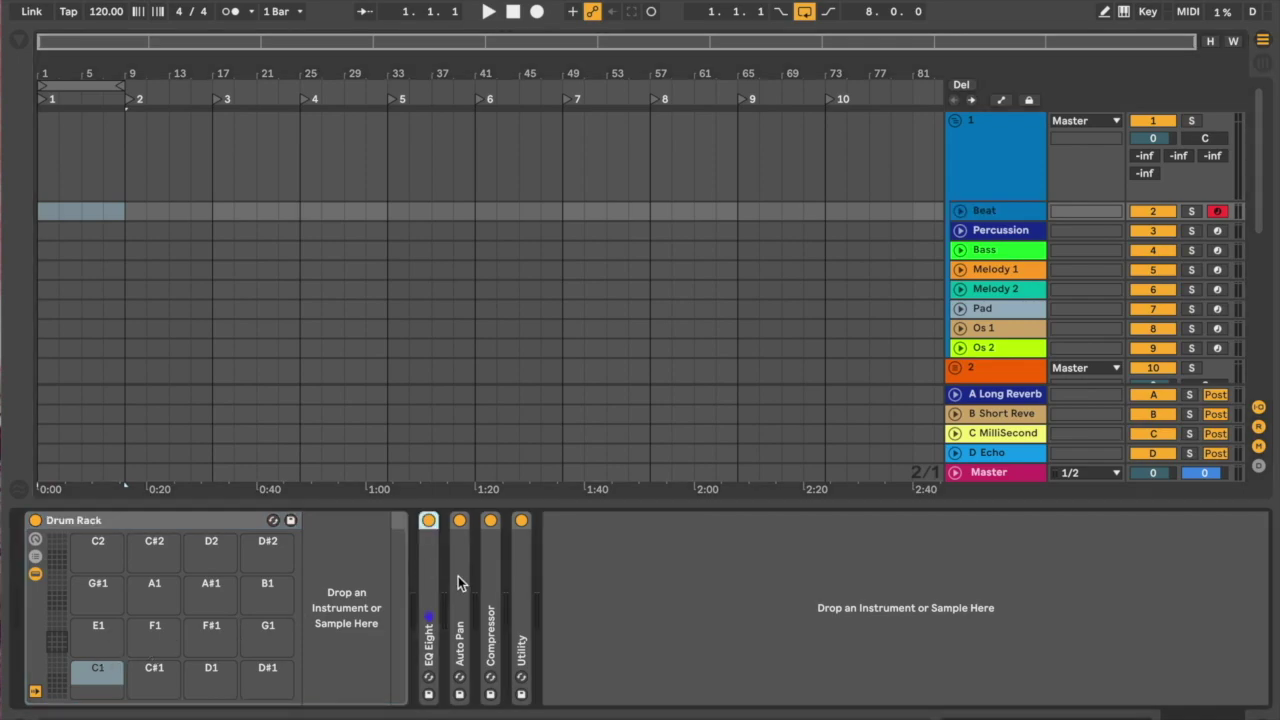
{"action": "left_click", "coordinate": [458, 578]}
{"action": "left_click", "coordinate": [490, 577]}
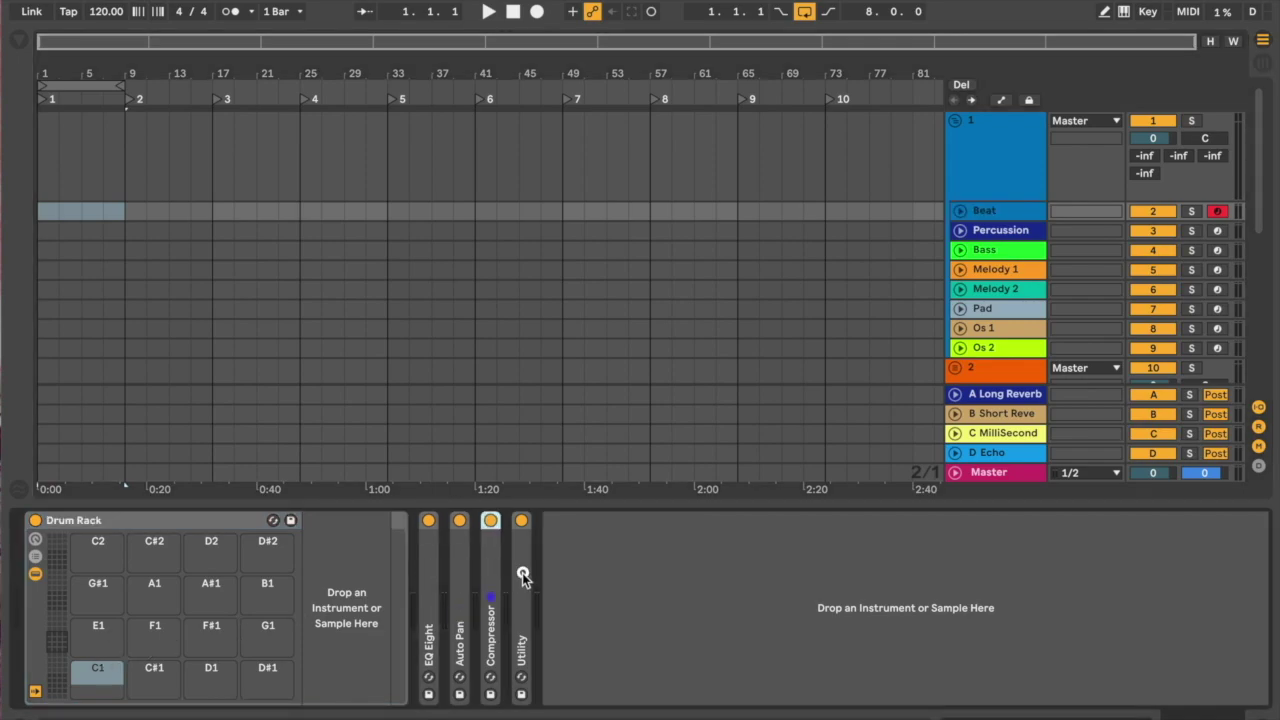
{"action": "left_click", "coordinate": [522, 577]}
Step: Compare the Percussion, Bass, Melody 1 and Beat device chains, ending on Bass with its options menu open
{"action": "left_click", "coordinate": [1005, 231]}
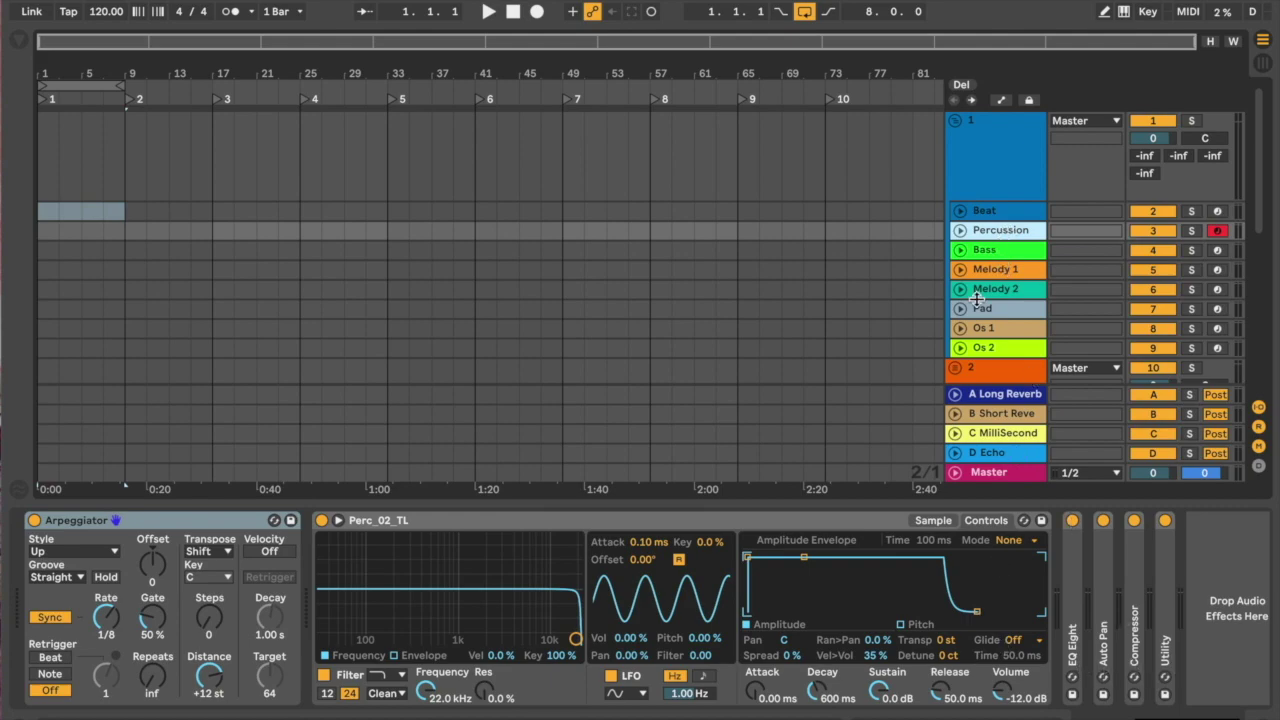
{"action": "left_click", "coordinate": [995, 250]}
{"action": "left_click", "coordinate": [995, 278]}
{"action": "left_click", "coordinate": [985, 210]}
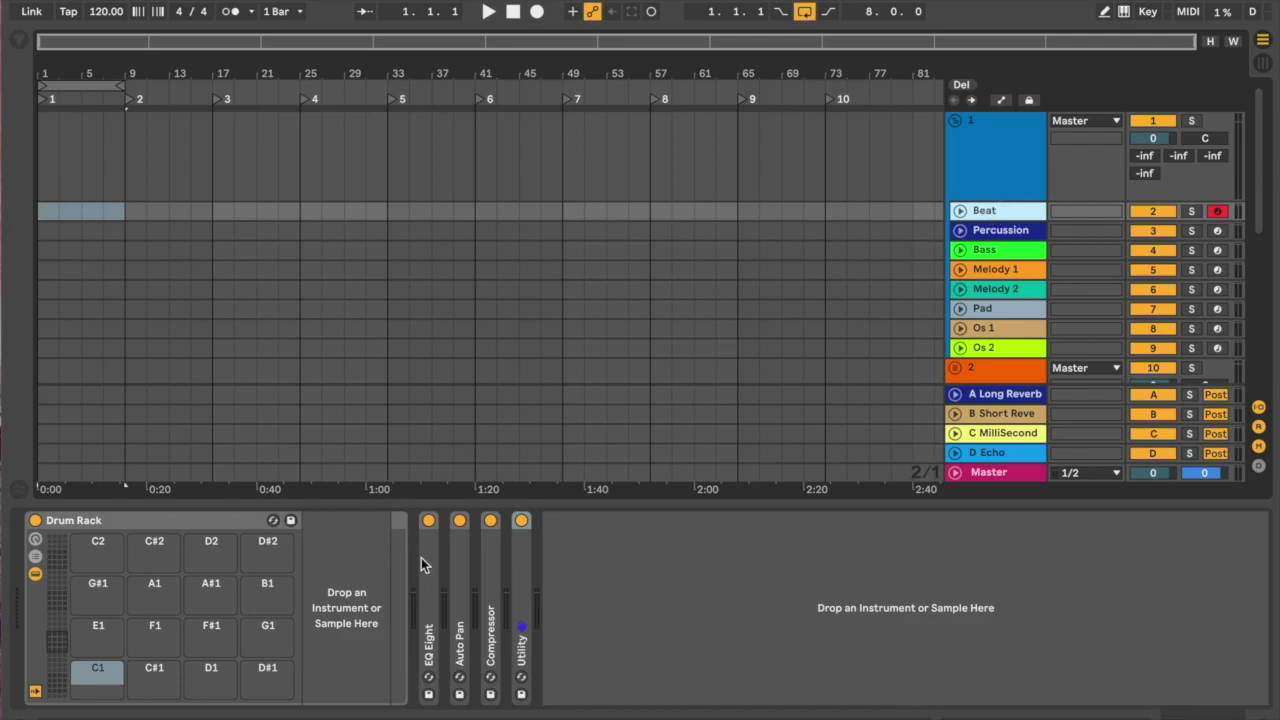
{"action": "left_click", "coordinate": [1006, 251]}
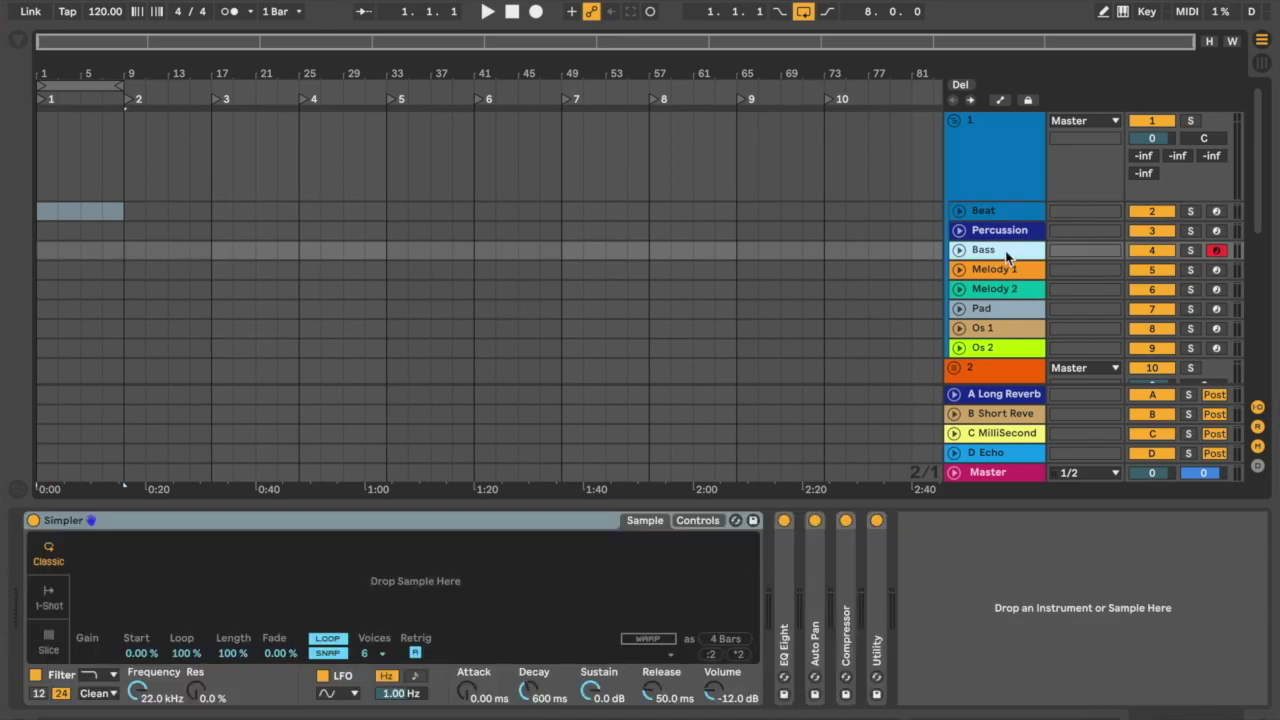
{"action": "right_click", "coordinate": [1007, 256]}
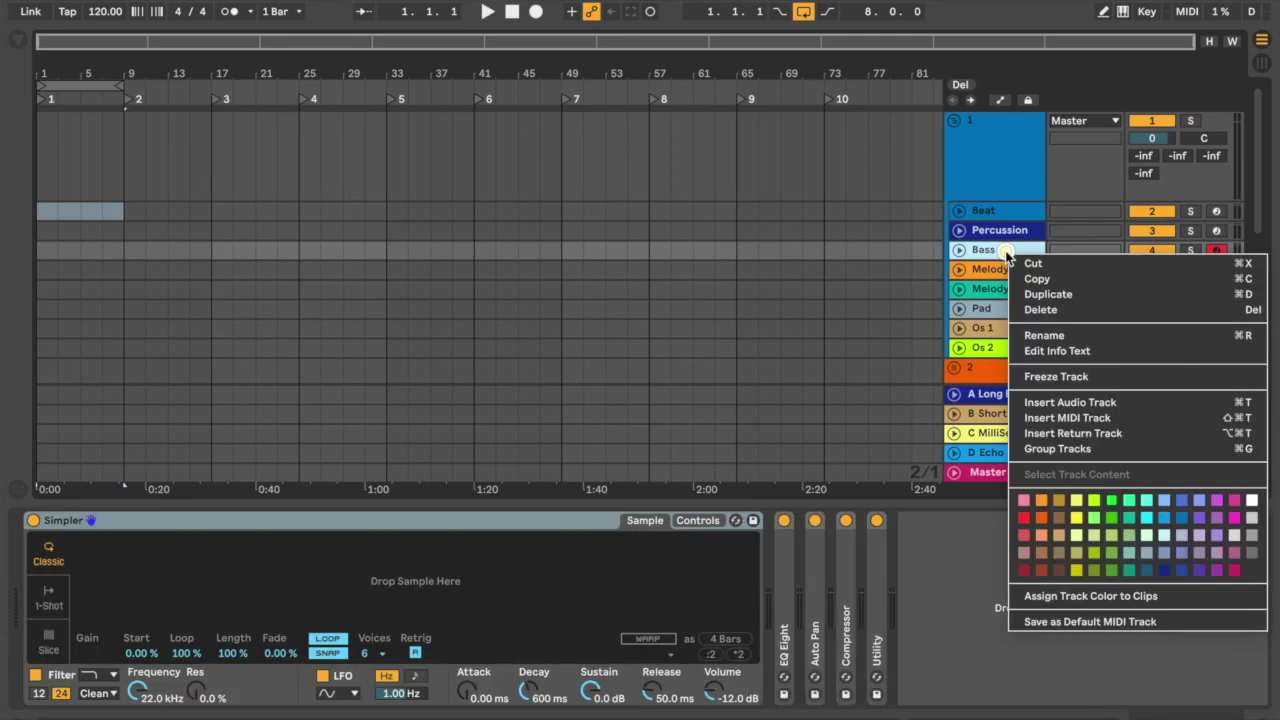
{"action": "left_click", "coordinate": [1097, 621]}
{"action": "left_click", "coordinate": [1004, 209]}
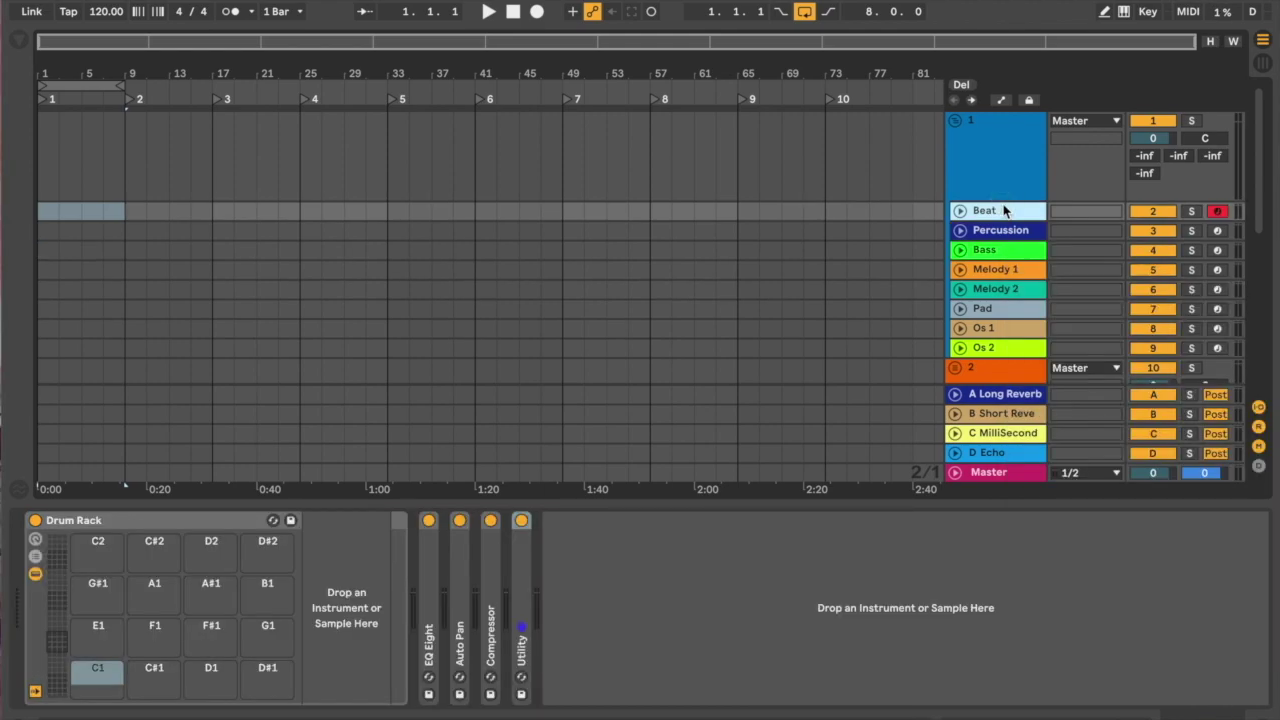
{"action": "key", "text": "Down"}
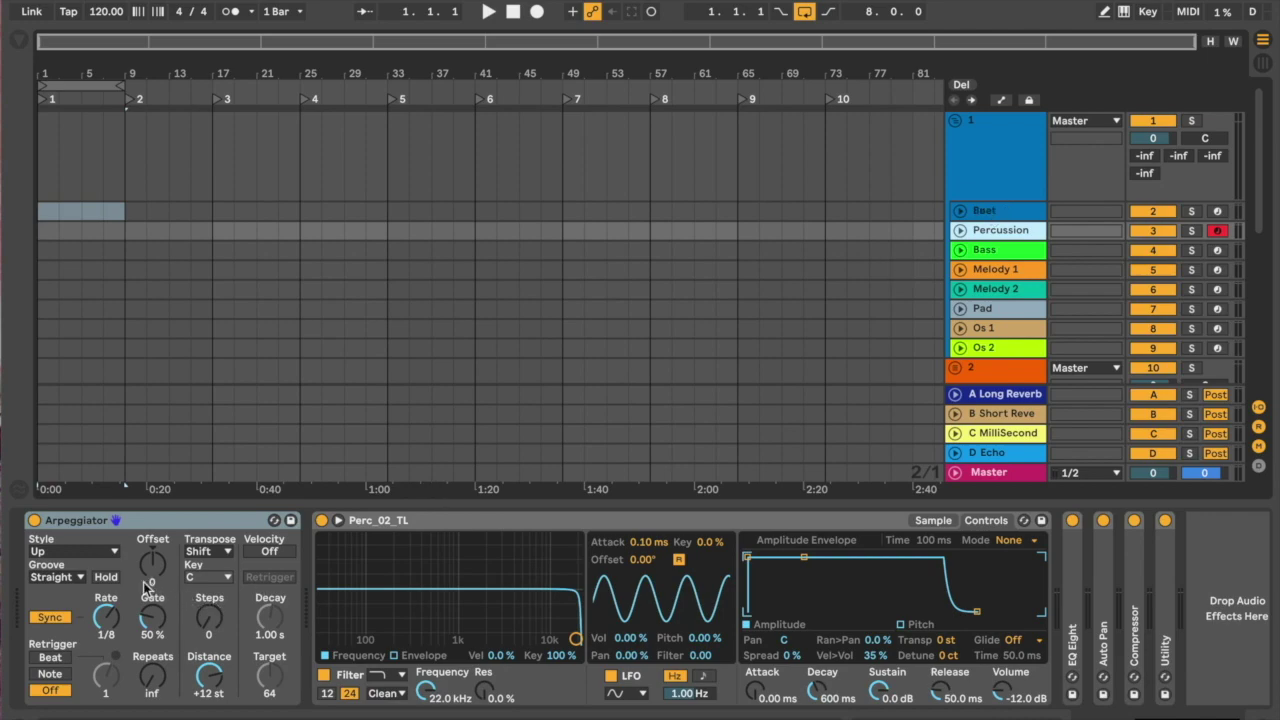
{"action": "left_click", "coordinate": [185, 524]}
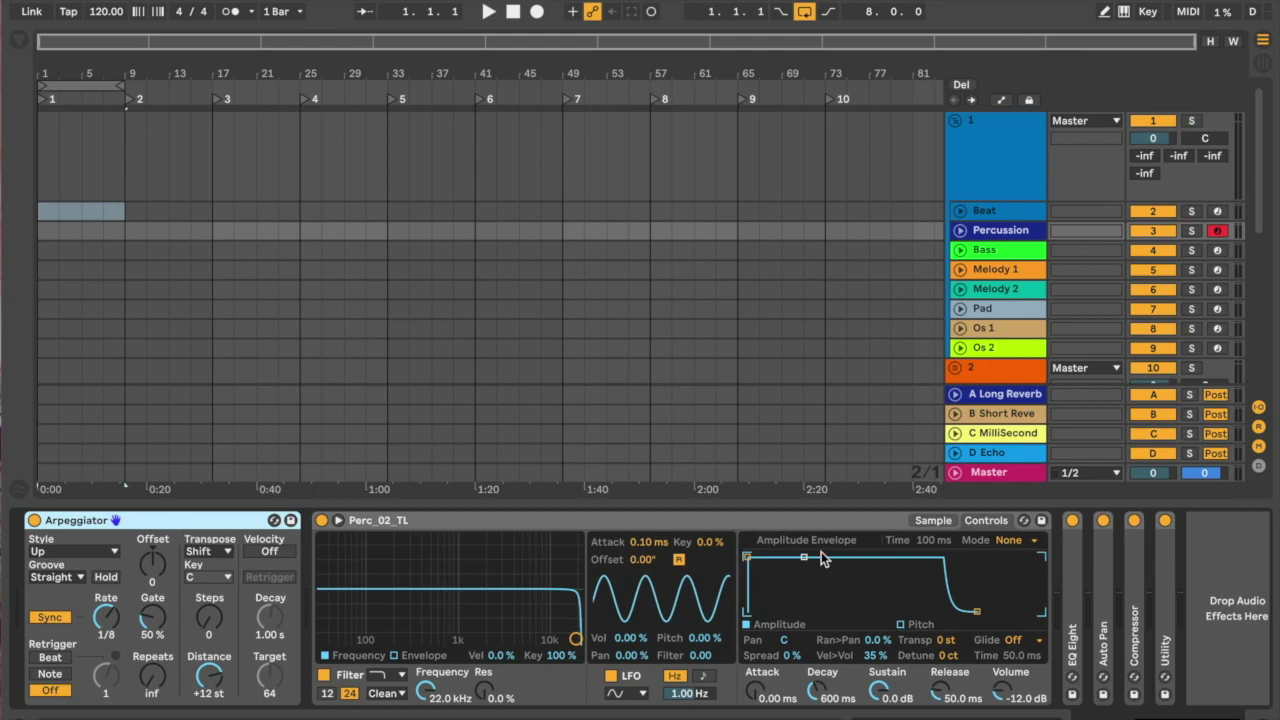
{"action": "left_click", "coordinate": [945, 521]}
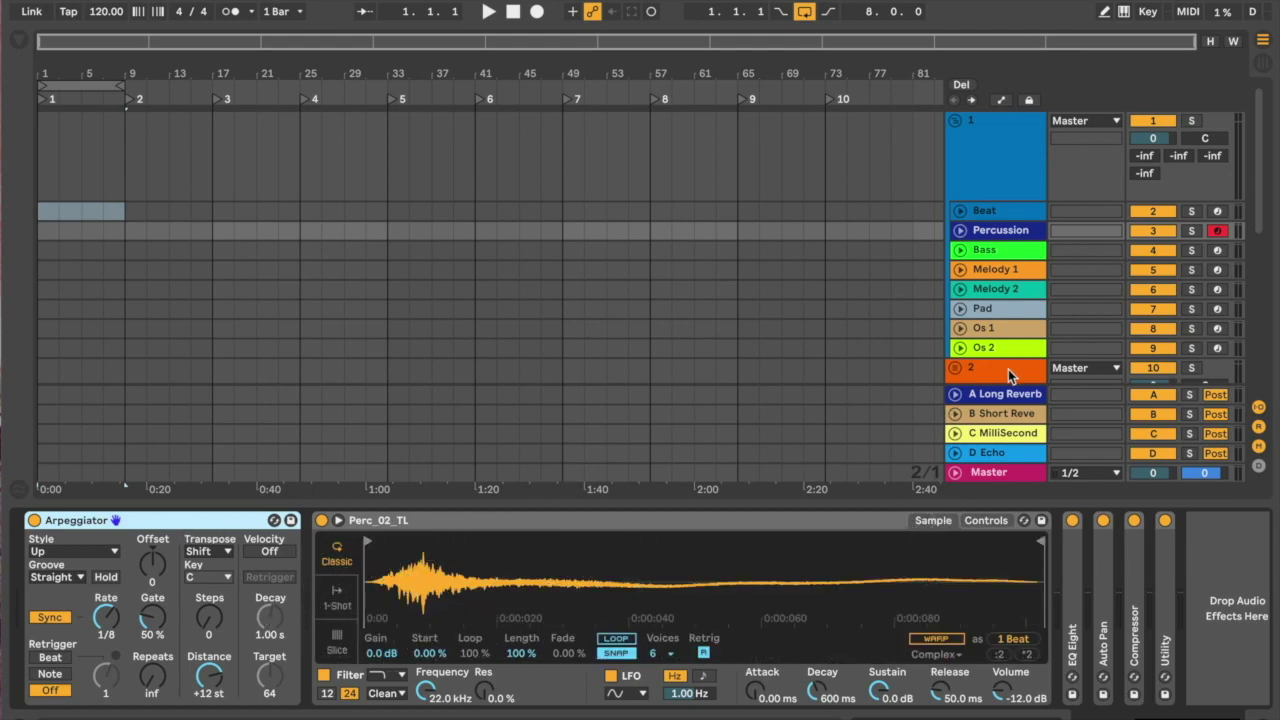
{"action": "left_click", "coordinate": [1002, 250]}
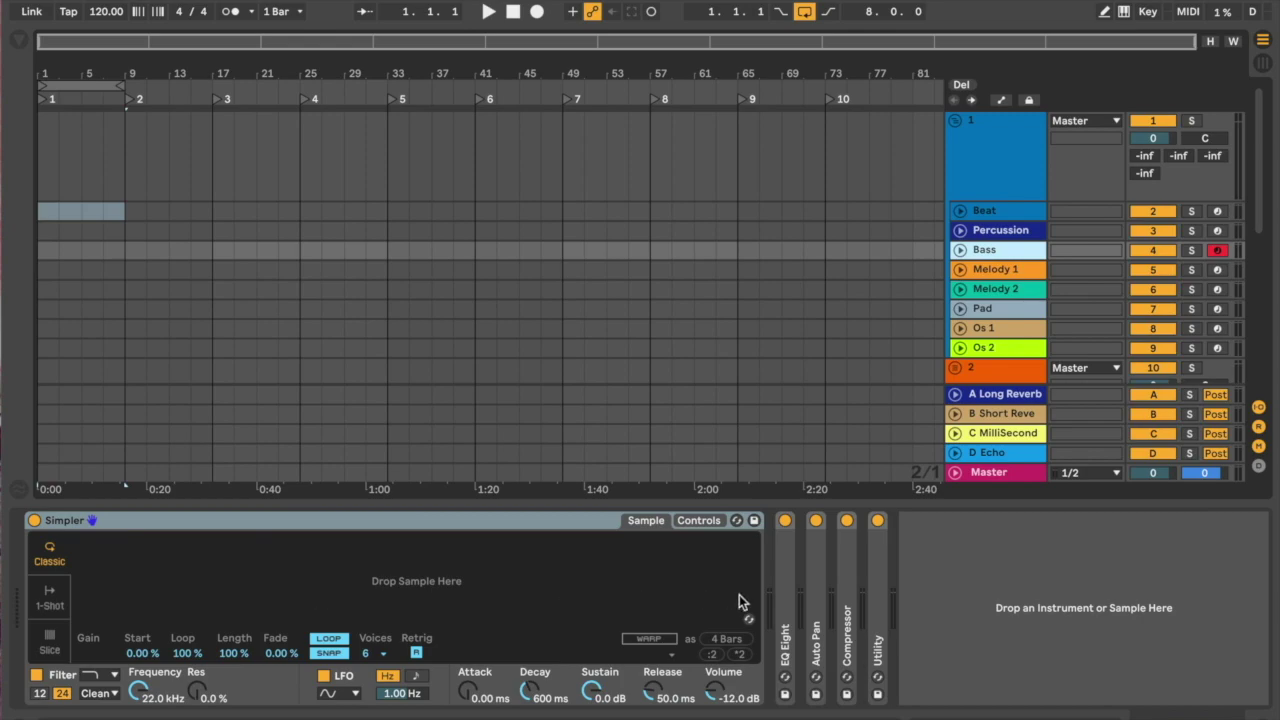
Step: Select the Melody 1 track and unfold its Sidechain Compressor to see the controls
{"action": "left_click", "coordinate": [781, 582]}
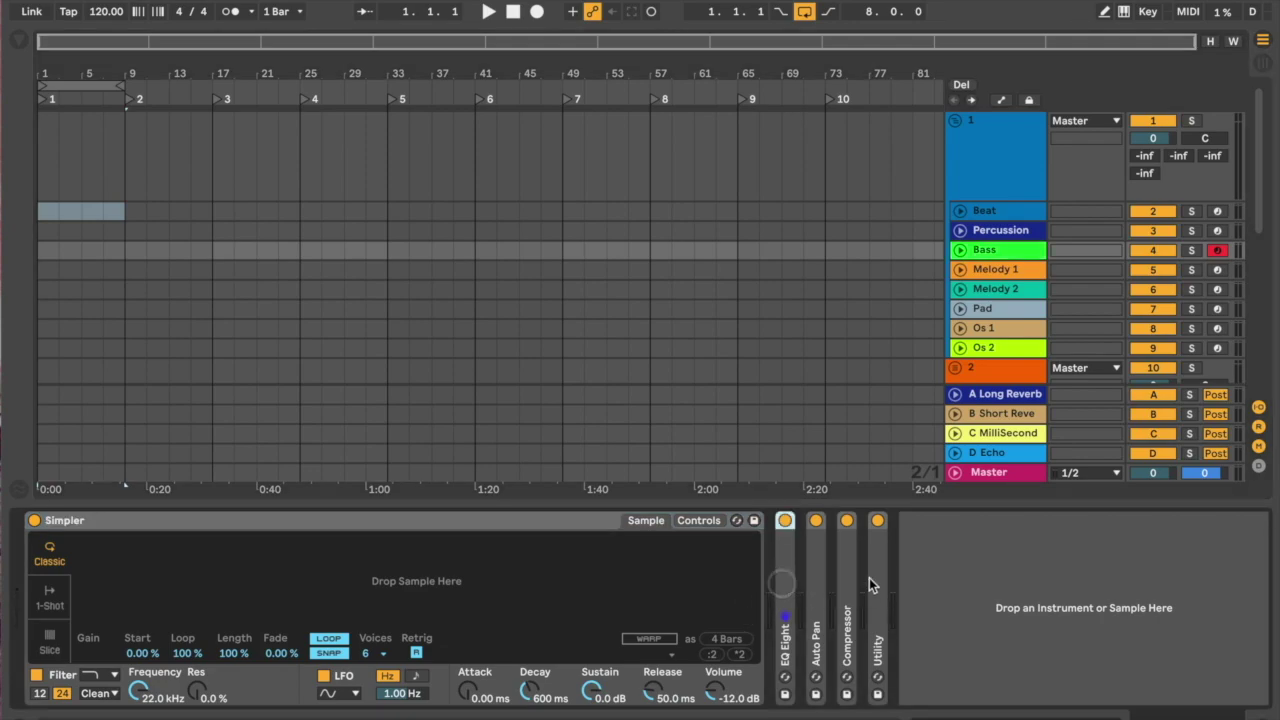
{"action": "left_click", "coordinate": [1009, 267]}
{"action": "key", "text": "Down"}
{"action": "key", "text": "Up"}
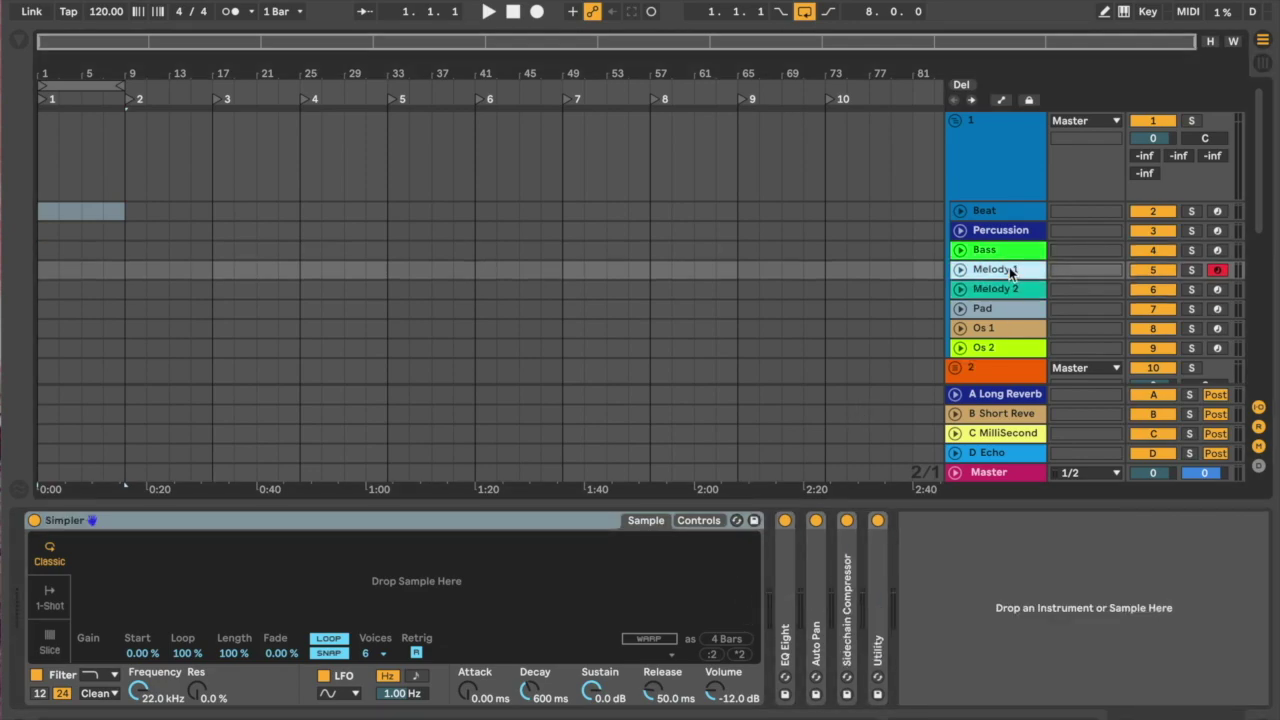
{"action": "double_click", "coordinate": [845, 572]}
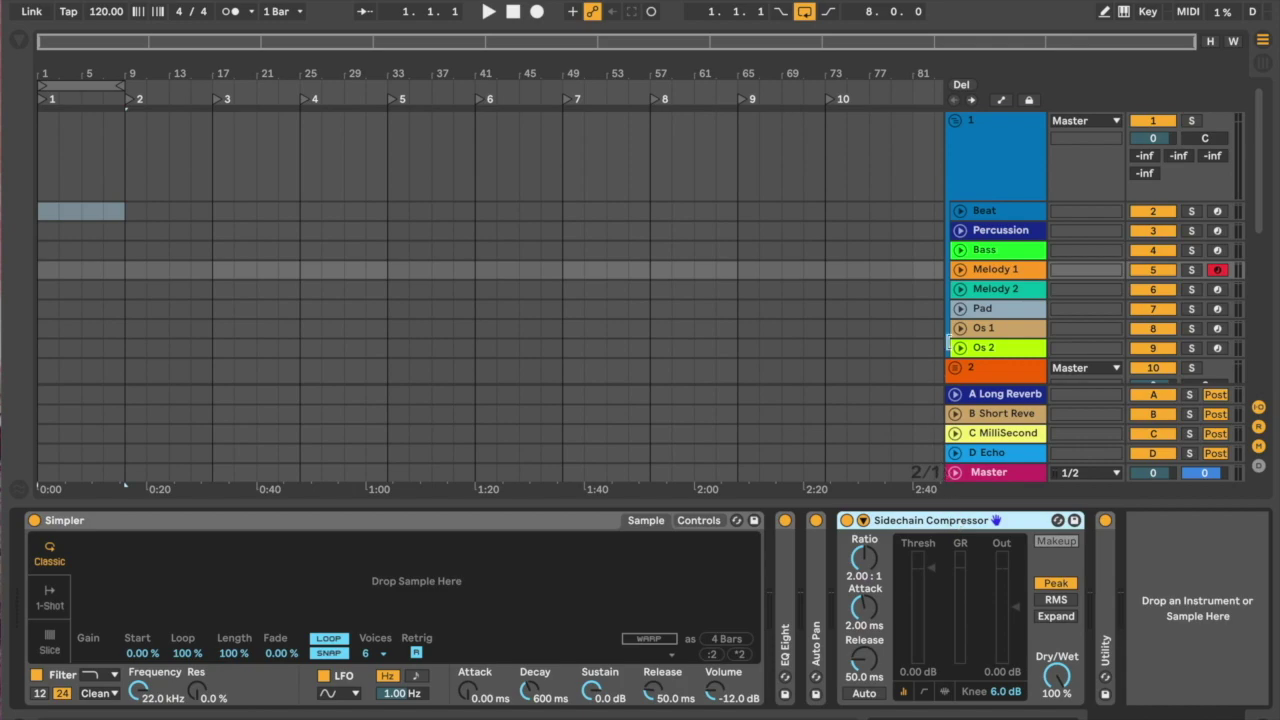
Step: Reveal Melody 1's compressor sidechain settings and open its list of audio sources
{"action": "left_click", "coordinate": [985, 211]}
{"action": "left_click", "coordinate": [1000, 279]}
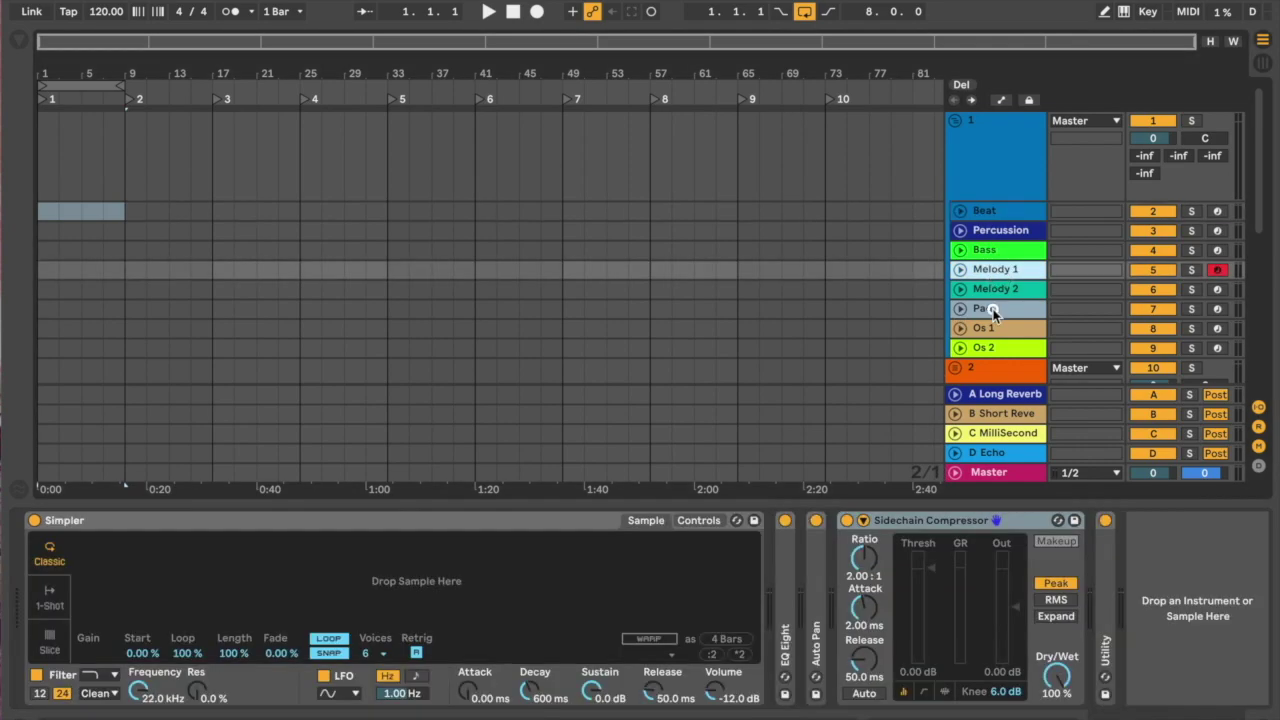
{"action": "left_click", "coordinate": [985, 310]}
{"action": "left_click", "coordinate": [990, 270]}
{"action": "left_click", "coordinate": [863, 521]}
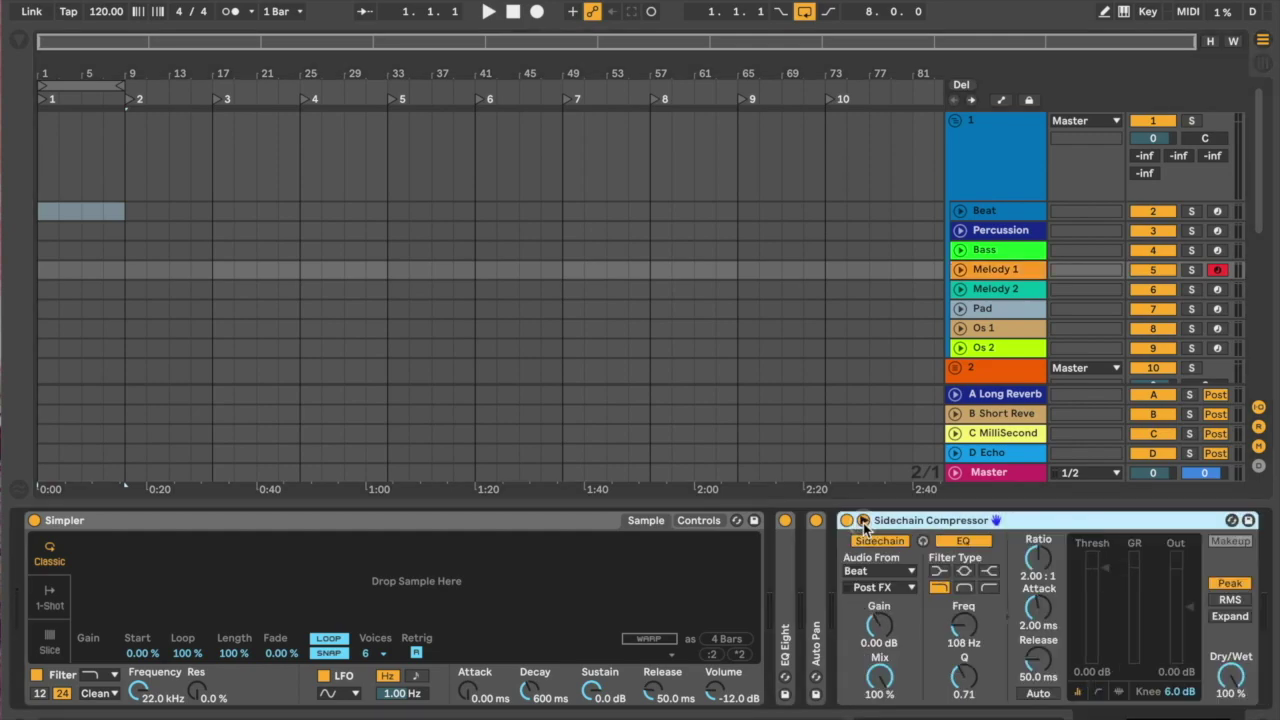
{"action": "left_click", "coordinate": [866, 574]}
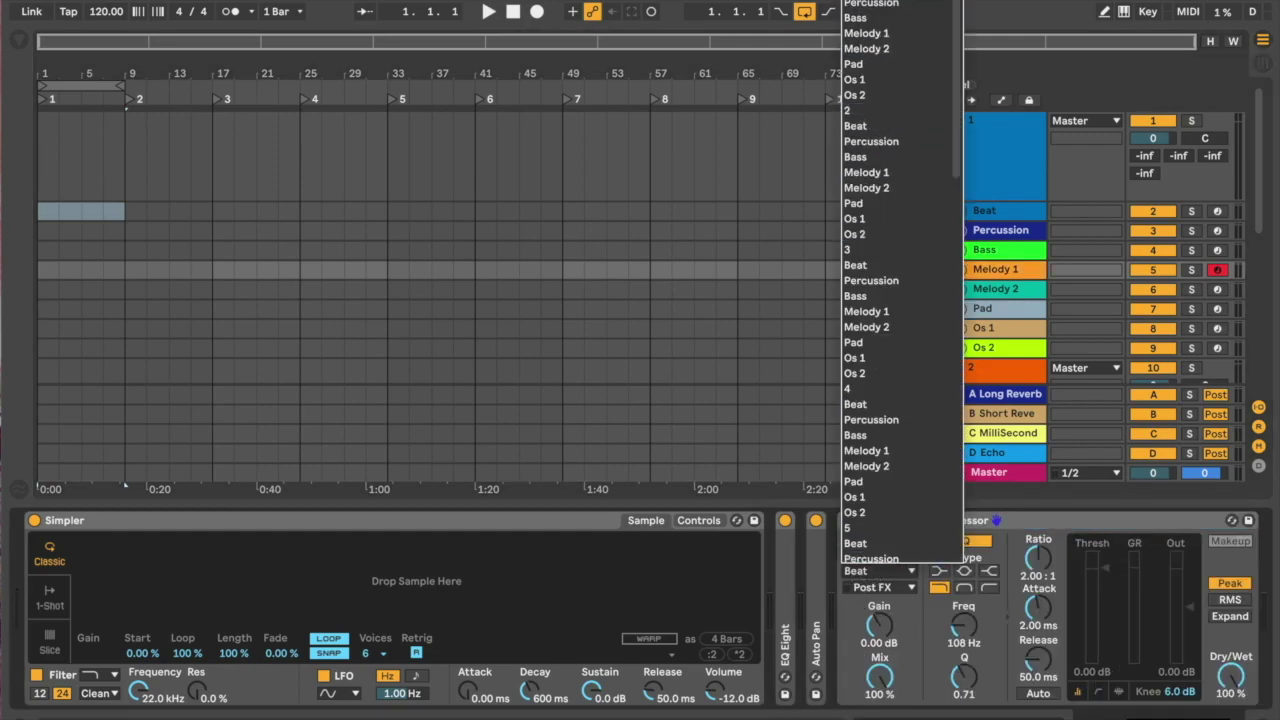
Step: Close the sidechain source list, review the Pad, Os 1 and Os 2 tracks, then select group track 1
{"action": "left_click", "coordinate": [998, 310]}
{"action": "left_click", "coordinate": [1000, 330]}
{"action": "left_click", "coordinate": [998, 348]}
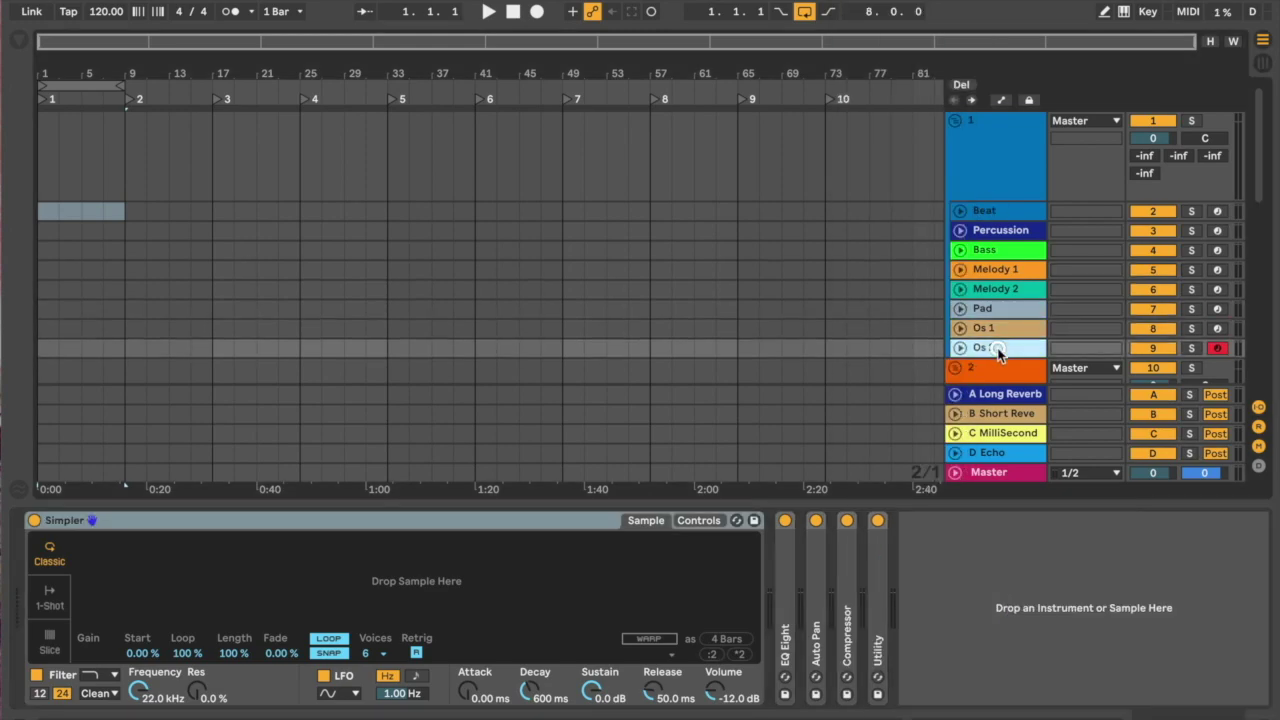
{"action": "left_click", "coordinate": [997, 331]}
{"action": "left_click", "coordinate": [1000, 346]}
{"action": "left_click", "coordinate": [1003, 327]}
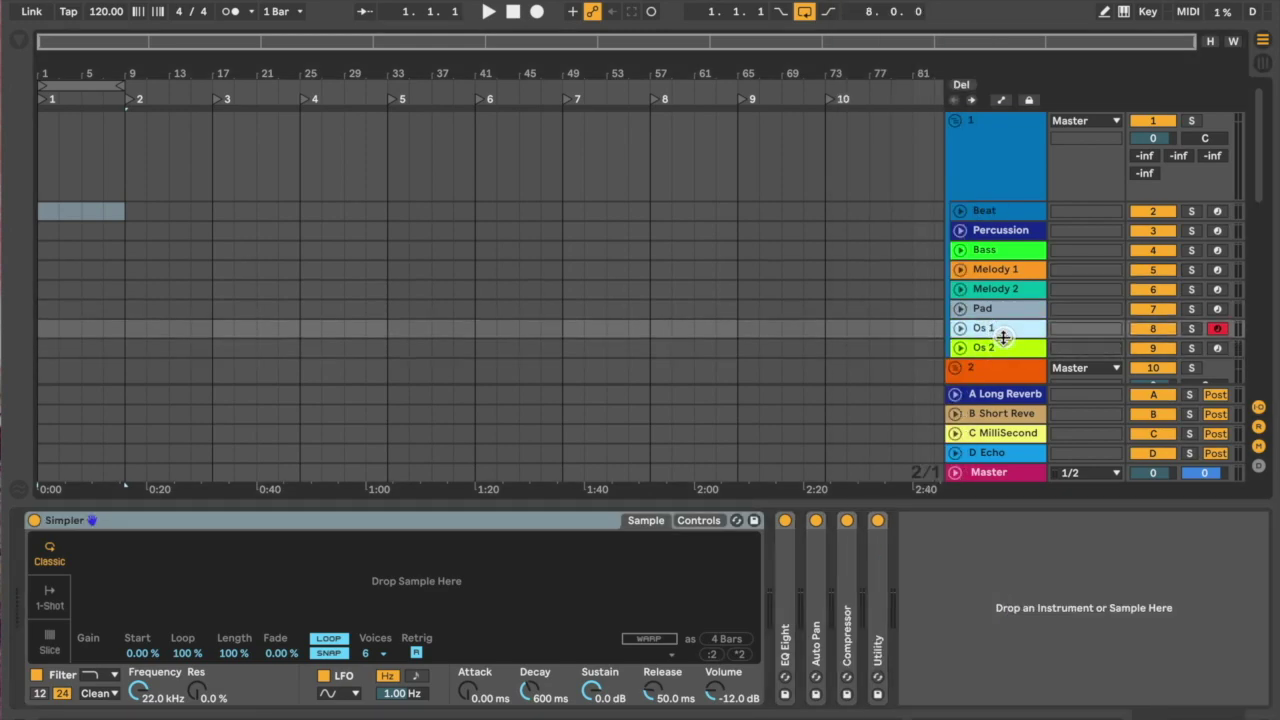
{"action": "left_click", "coordinate": [1003, 347]}
{"action": "left_click", "coordinate": [1000, 309]}
{"action": "left_click", "coordinate": [1003, 329]}
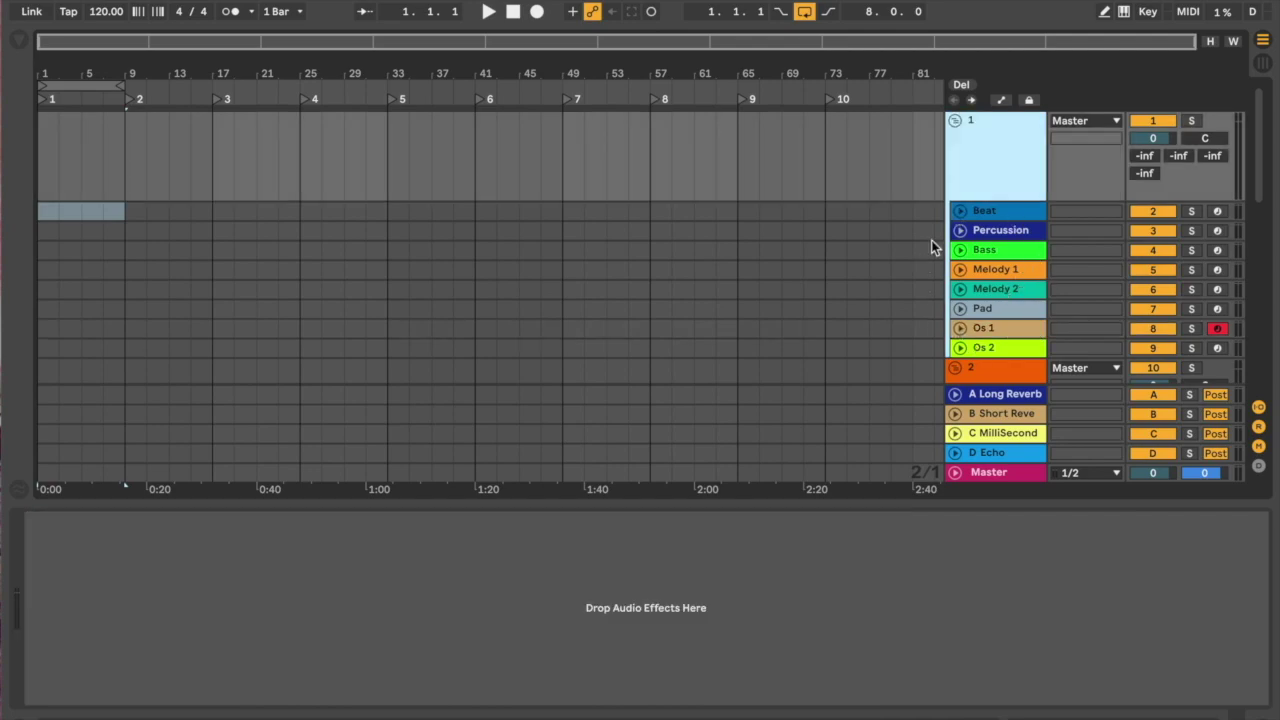
Step: Fold group 1's tracks away and scroll to check group tracks 2 through 10
{"action": "left_click", "coordinate": [982, 150]}
{"action": "left_click", "coordinate": [987, 180]}
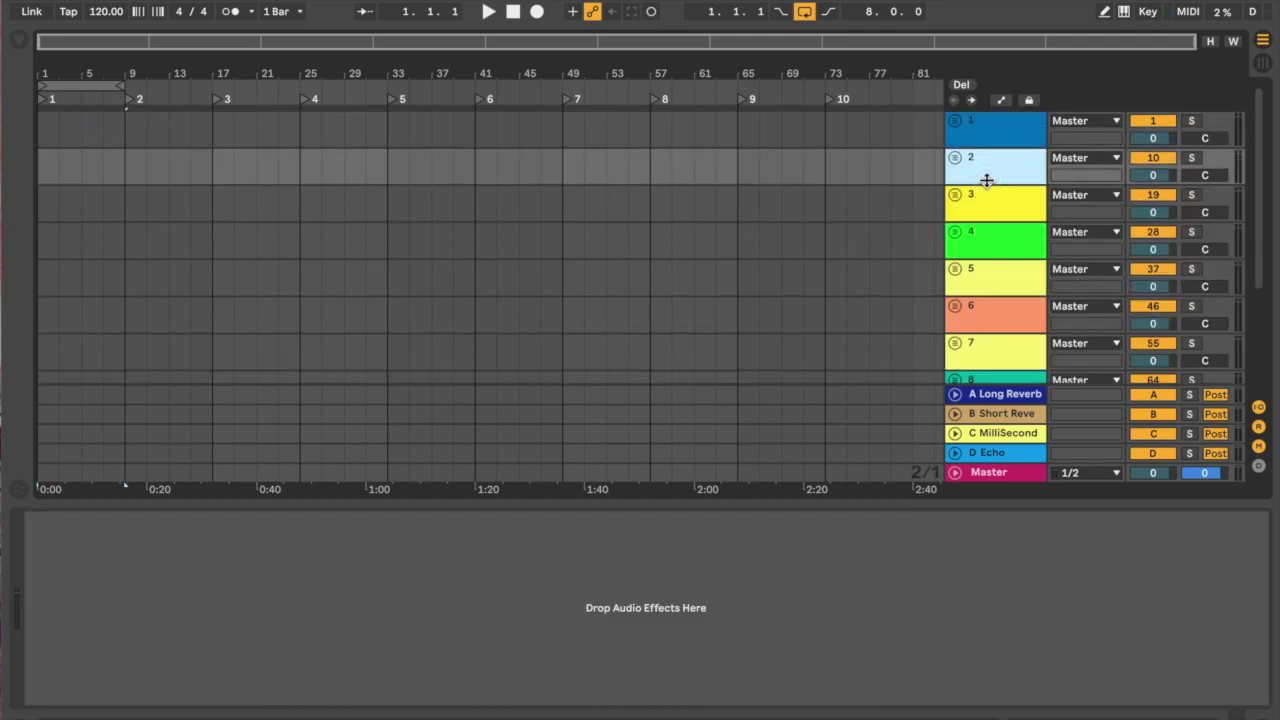
{"action": "scroll", "coordinate": [994, 318], "scroll_direction": "down", "scroll_amount": 5}
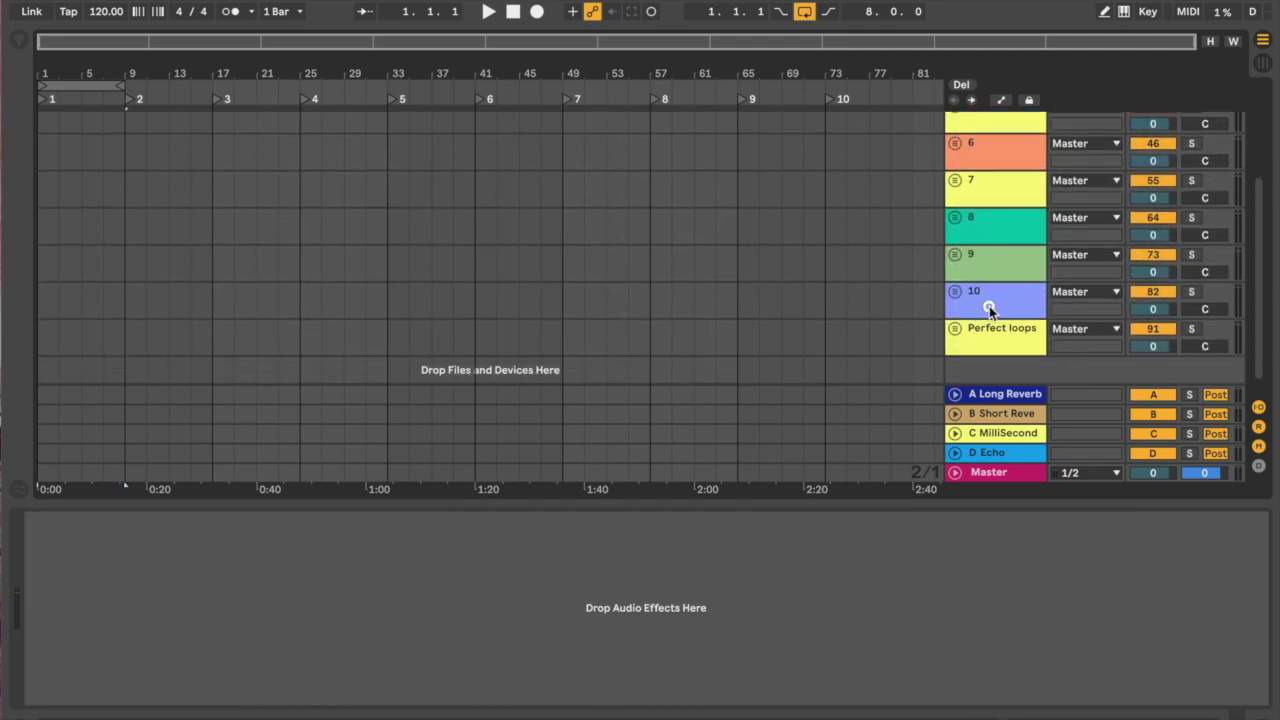
{"action": "left_click", "coordinate": [989, 307]}
{"action": "scroll", "coordinate": [989, 306], "scroll_direction": "up", "scroll_amount": 5}
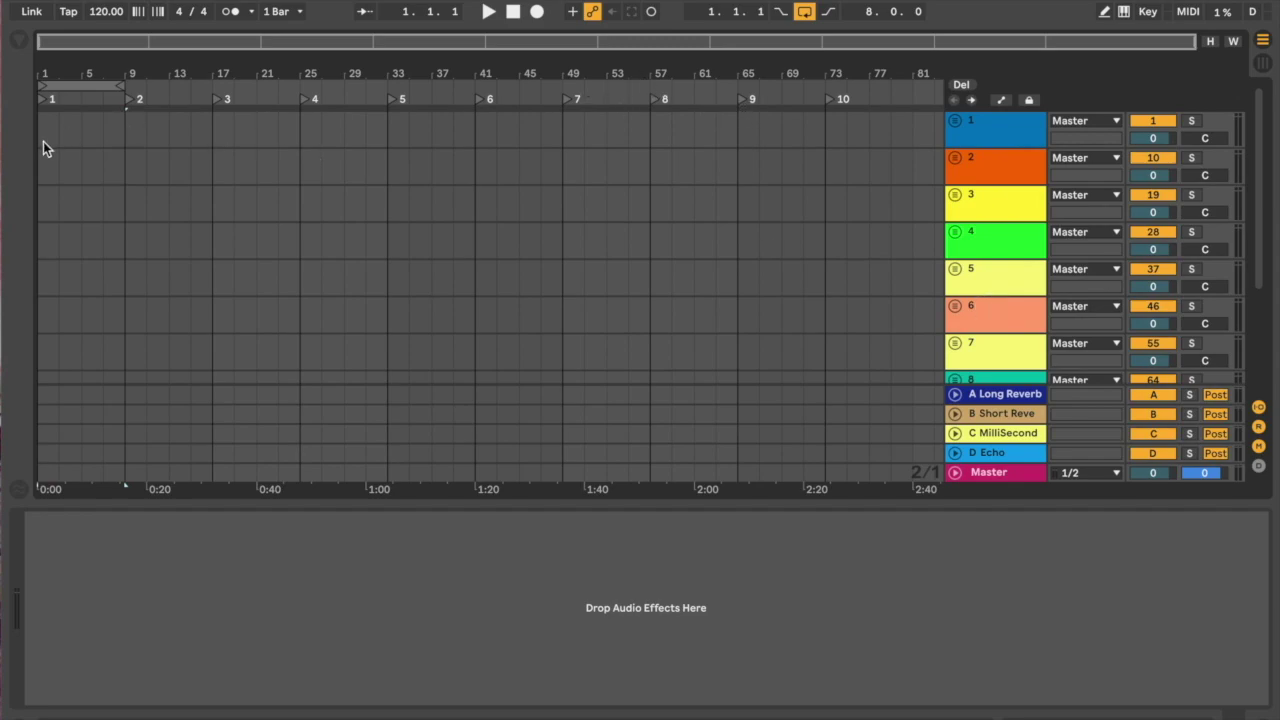
Step: Mark time ranges across group tracks 1 to 4 in the arrangement
{"action": "left_click_drag", "start_coordinate": [117, 137], "coordinate": [57, 137]}
{"action": "left_click", "coordinate": [149, 165]}
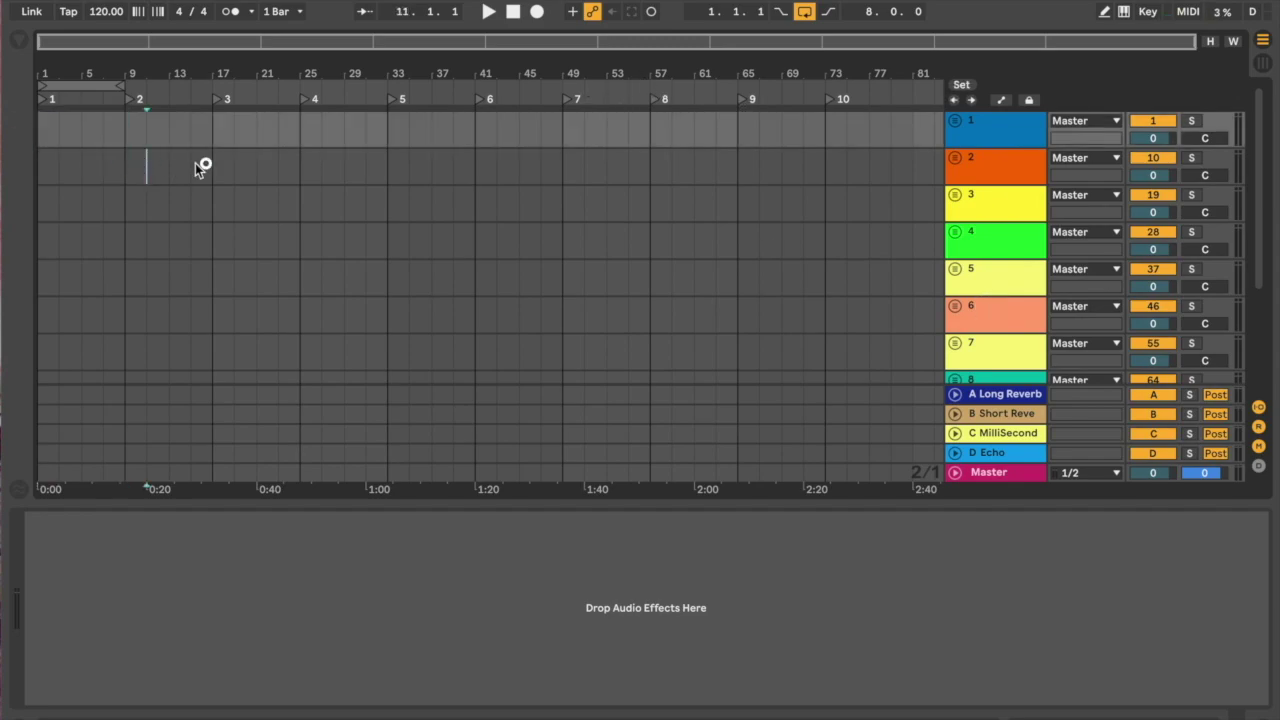
{"action": "left_click_drag", "start_coordinate": [211, 204], "coordinate": [231, 204]}
{"action": "left_click_drag", "start_coordinate": [321, 240], "coordinate": [344, 240]}
{"action": "left_click", "coordinate": [430, 245], "text": "shift"}
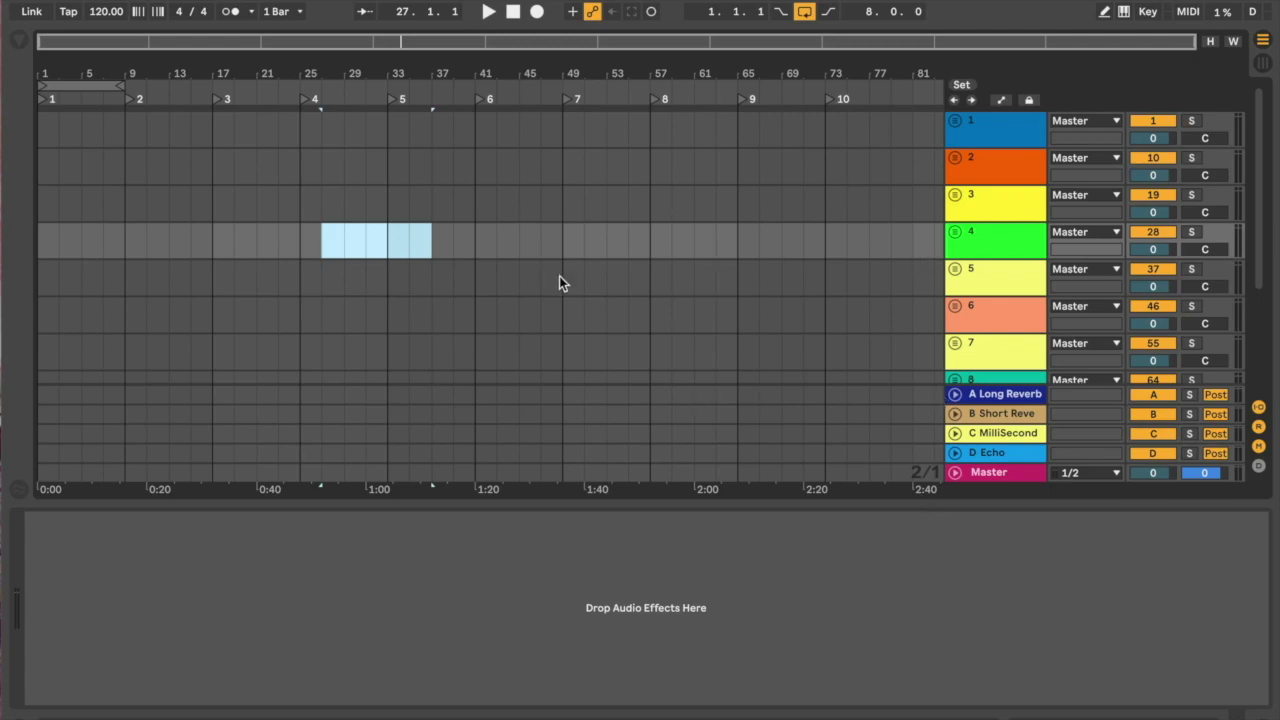
Step: Hide the device area to fit all group tracks, then bring up the Master track's devices
{"action": "double_click", "coordinate": [465, 507]}
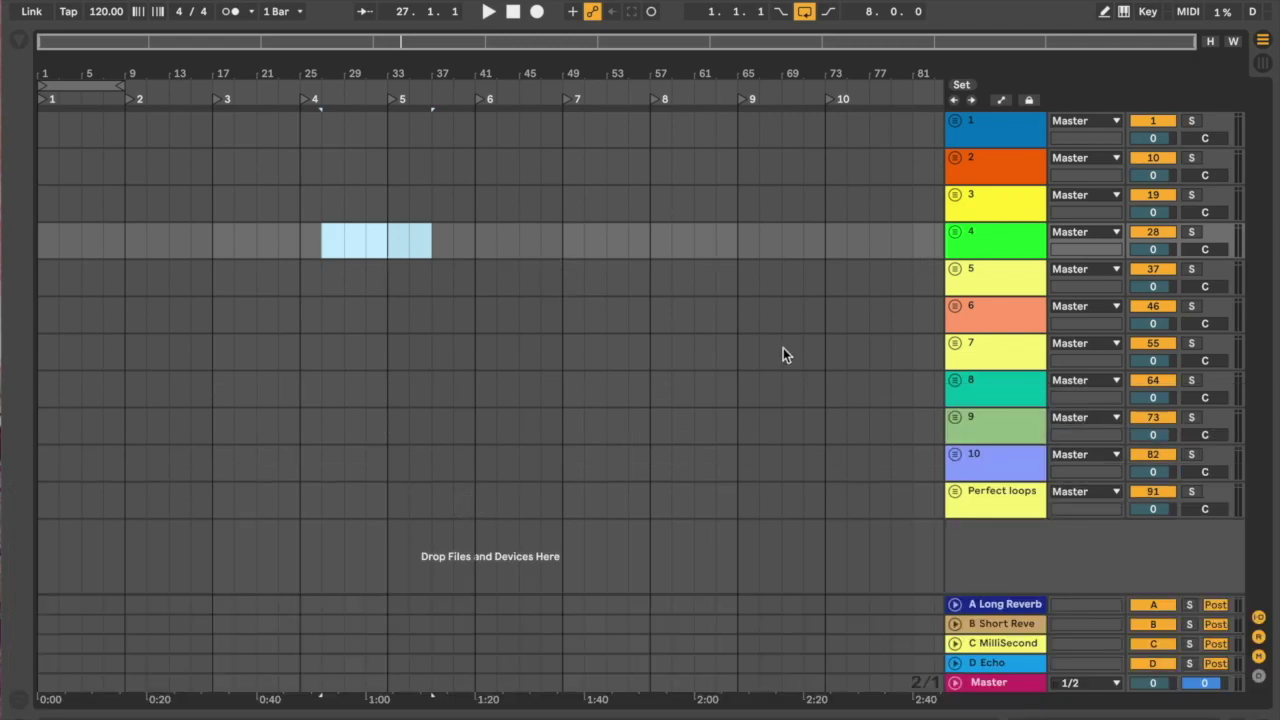
{"action": "left_click", "coordinate": [1008, 474]}
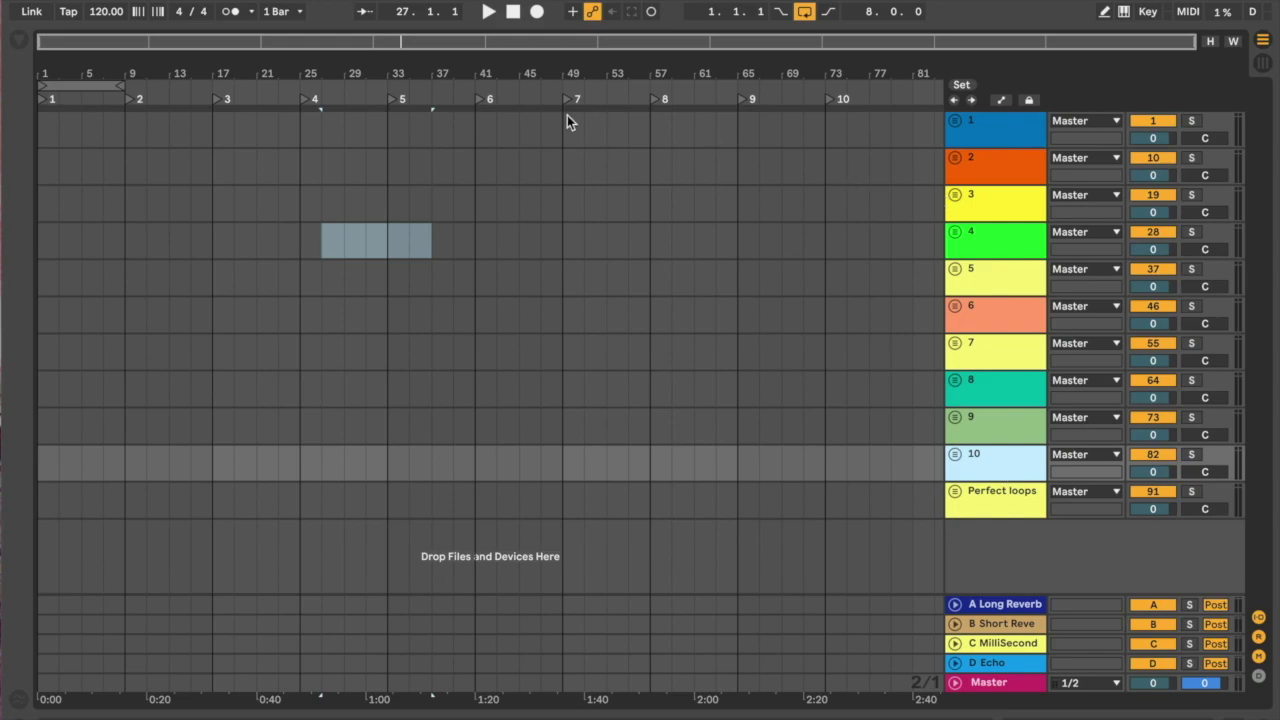
{"action": "double_click", "coordinate": [990, 682]}
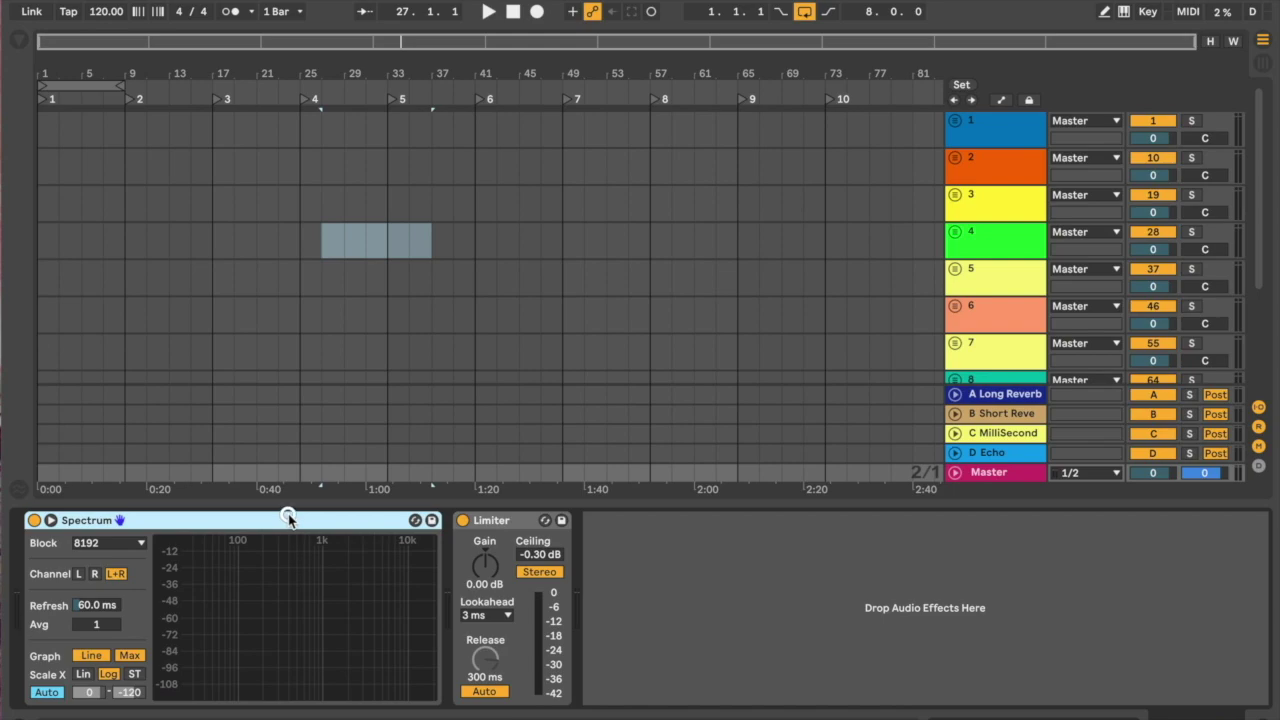
Step: Inspect the Master track's Spectrum and Limiter devices, then close the device area
{"action": "left_click", "coordinate": [519, 524]}
{"action": "left_click", "coordinate": [138, 524]}
{"action": "left_click", "coordinate": [527, 525]}
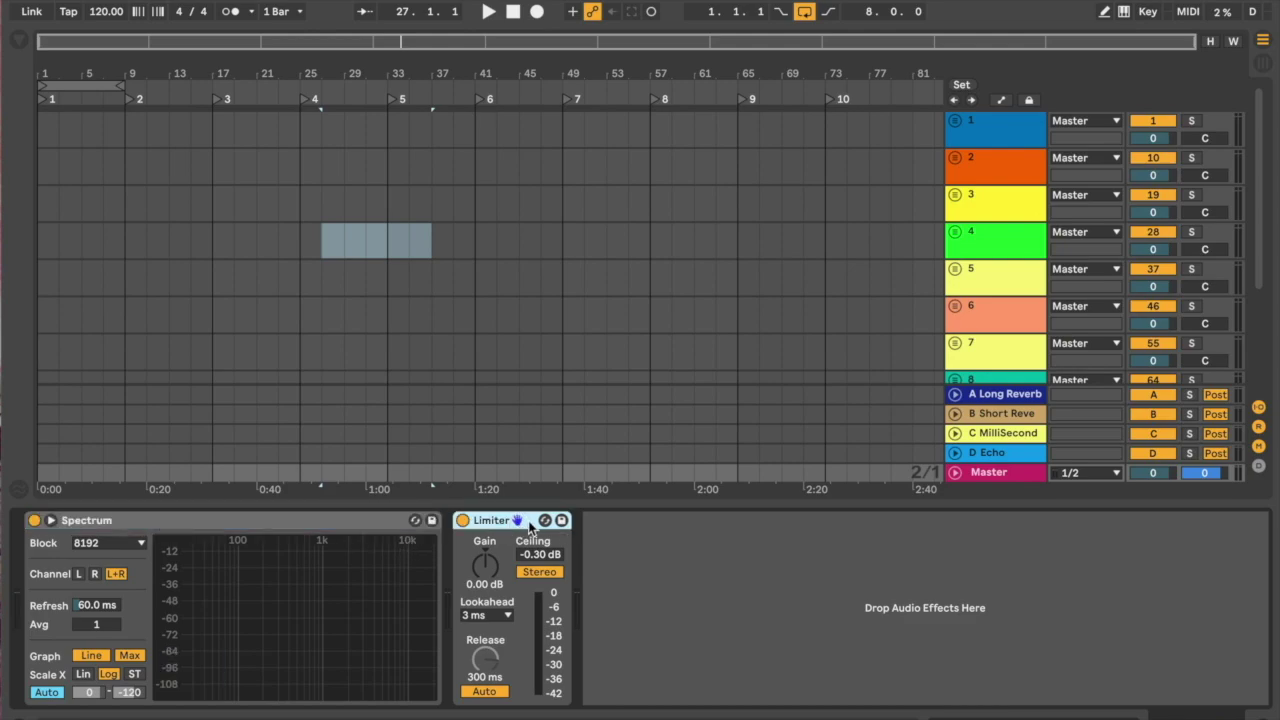
{"action": "left_click", "coordinate": [195, 520]}
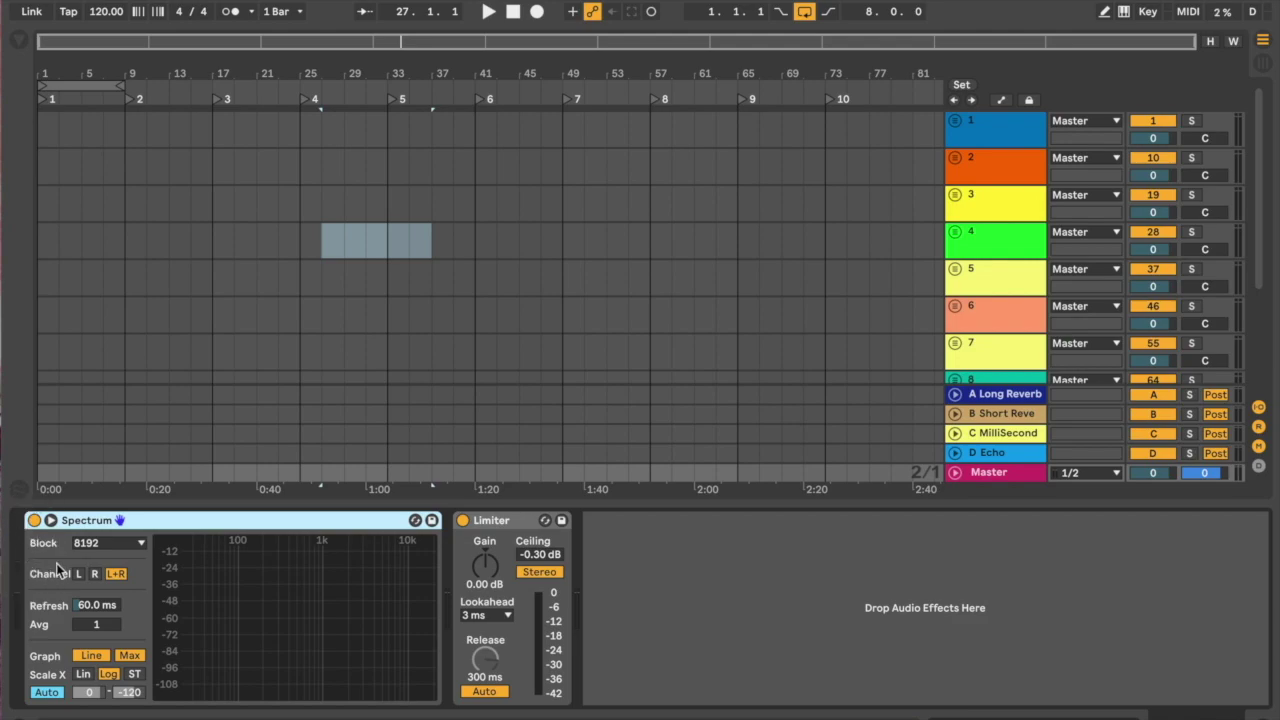
{"action": "left_click", "coordinate": [1003, 471]}
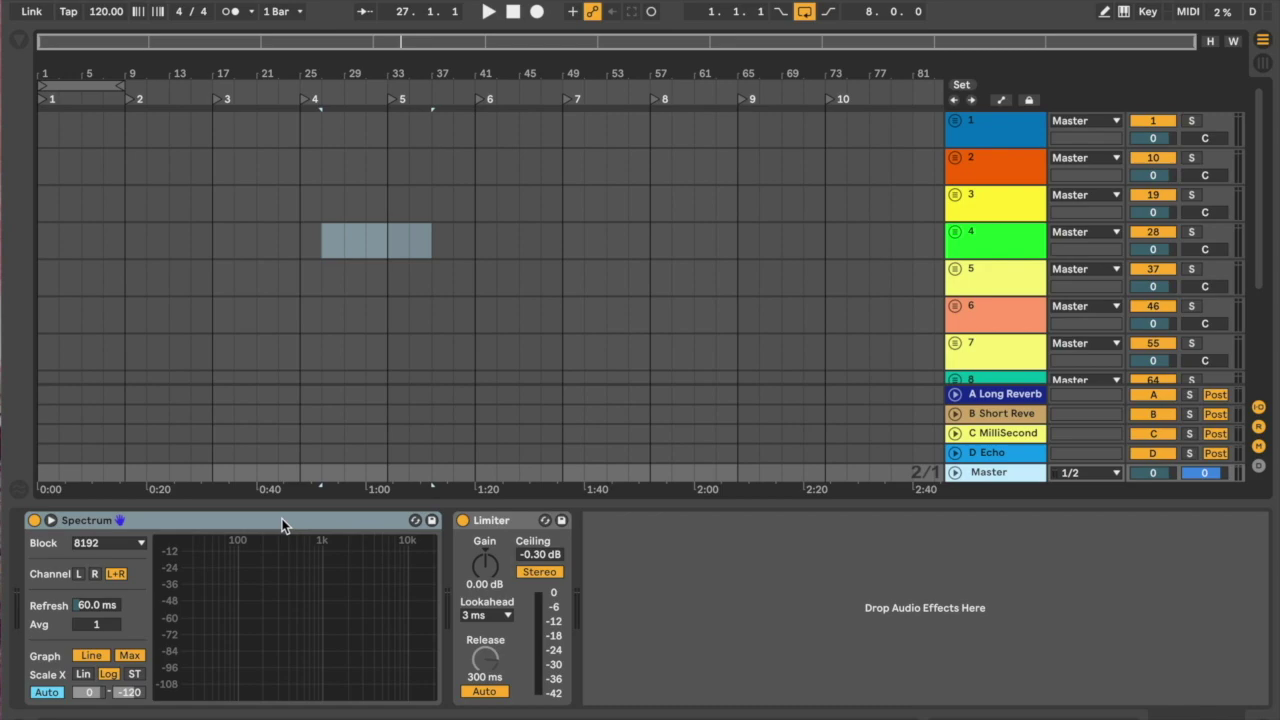
{"action": "left_click", "coordinate": [365, 505]}
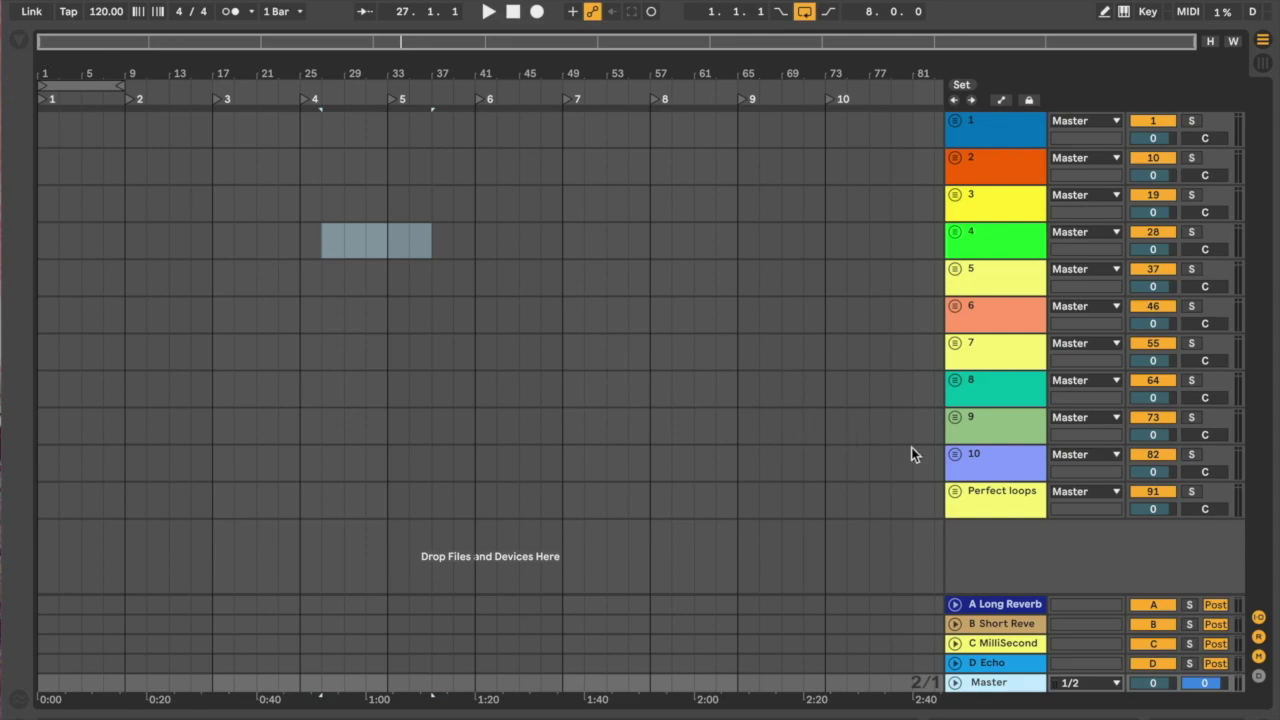
{"action": "left_click", "coordinate": [990, 465]}
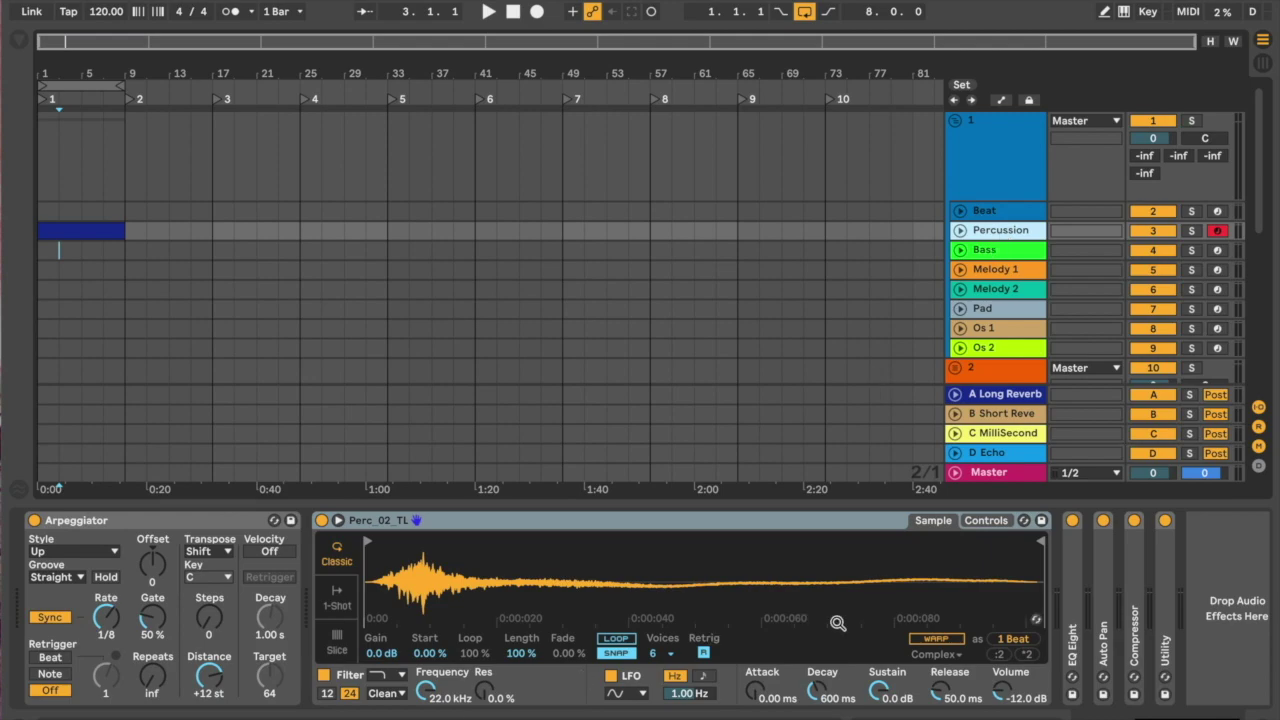
Step: Open the Percussion clip at bar 1 in the note editor
{"action": "left_click", "coordinate": [846, 527]}
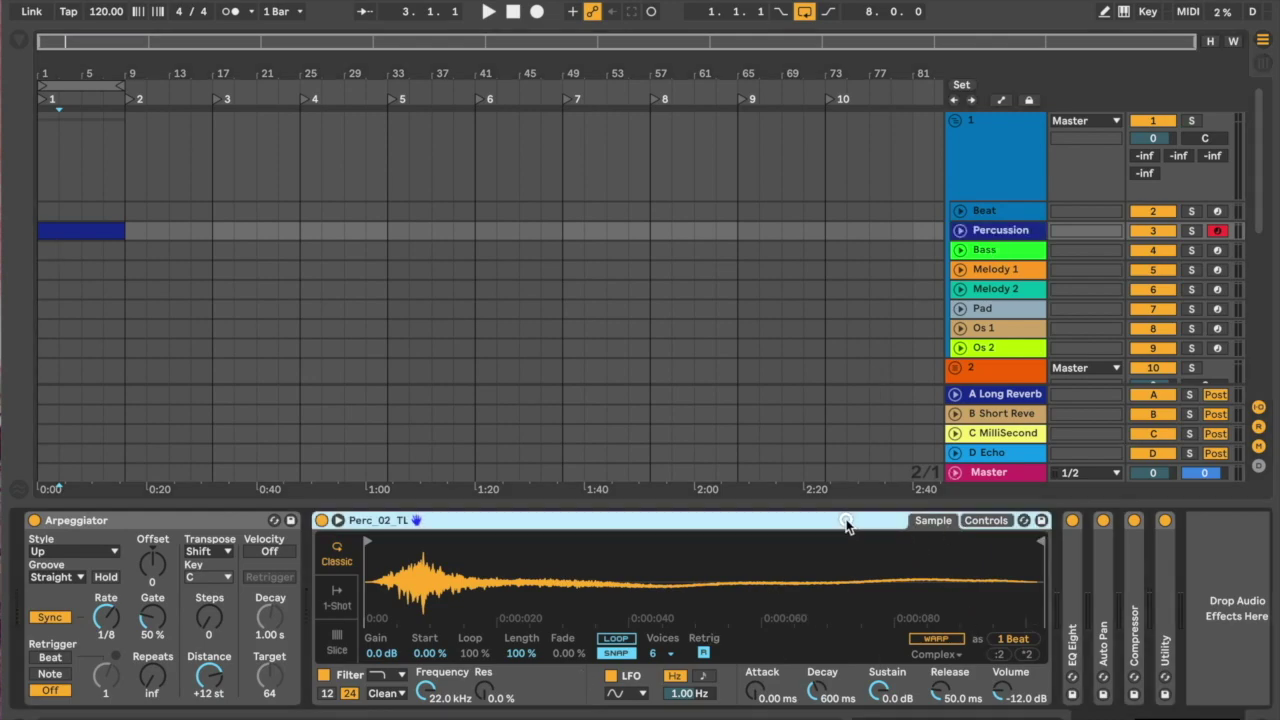
{"action": "left_click", "coordinate": [1000, 230]}
{"action": "left_click", "coordinate": [85, 234]}
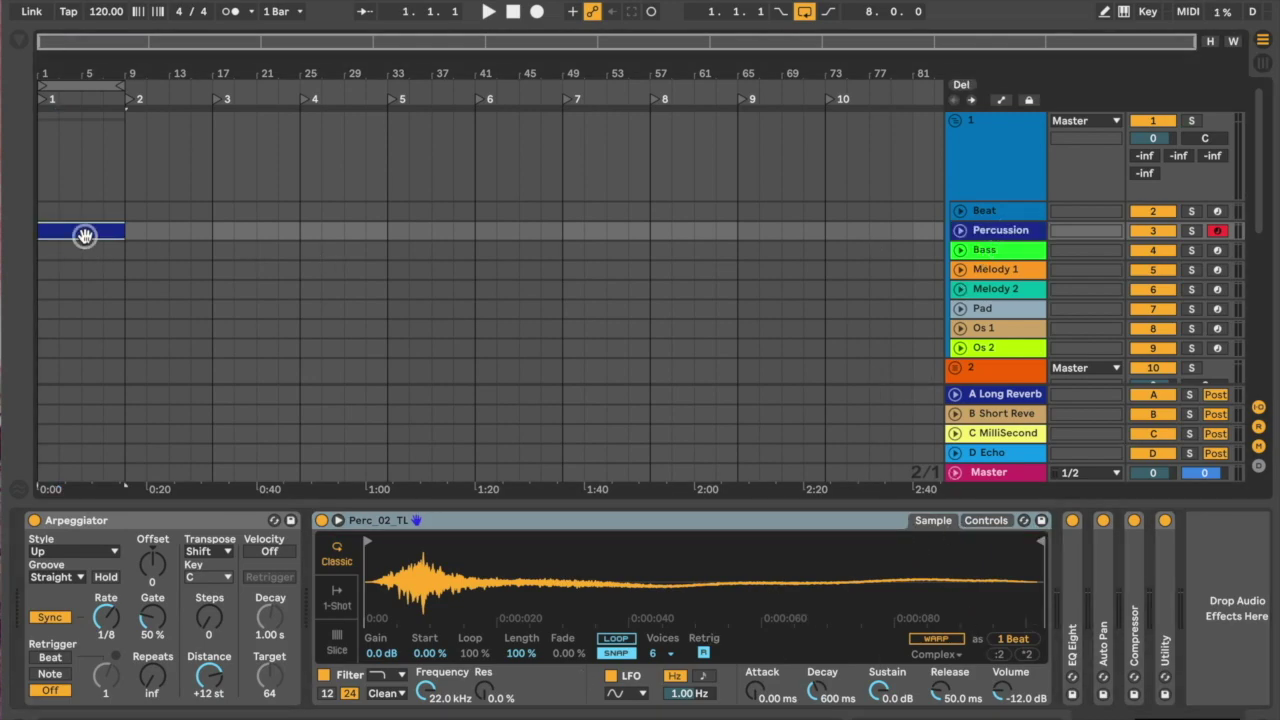
{"action": "double_click", "coordinate": [85, 234]}
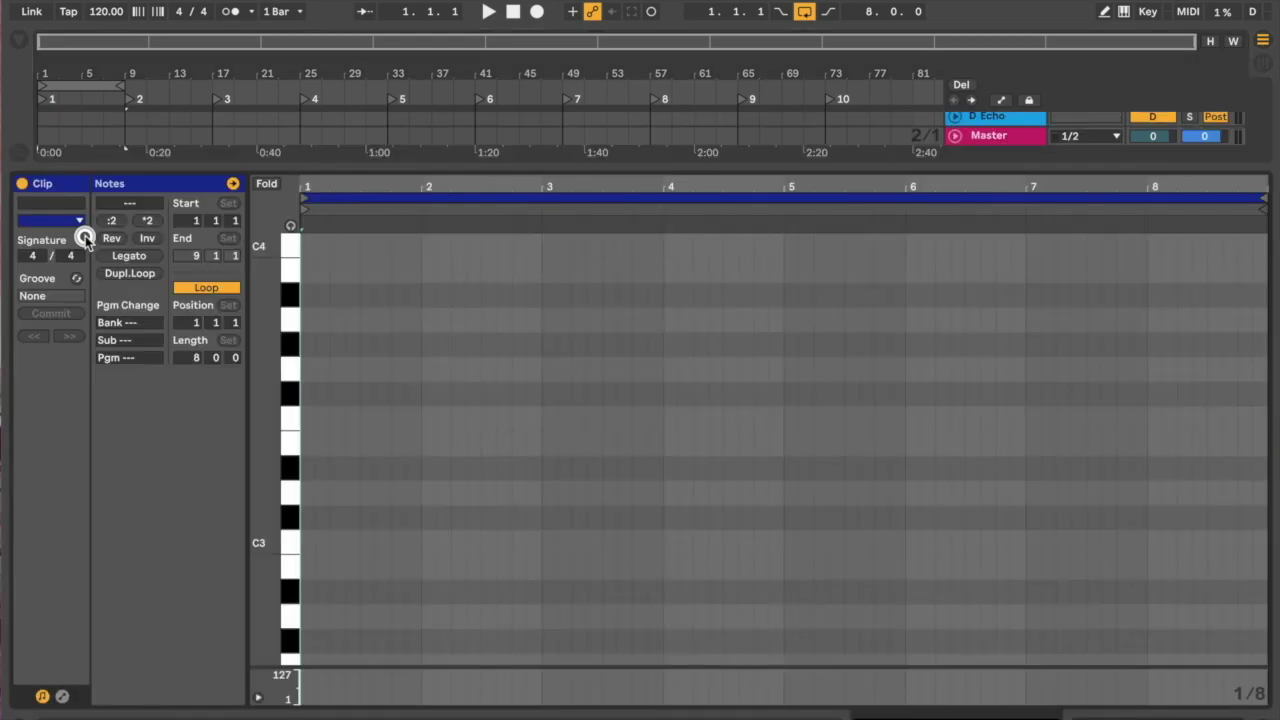
{"action": "double_click", "coordinate": [343, 163]}
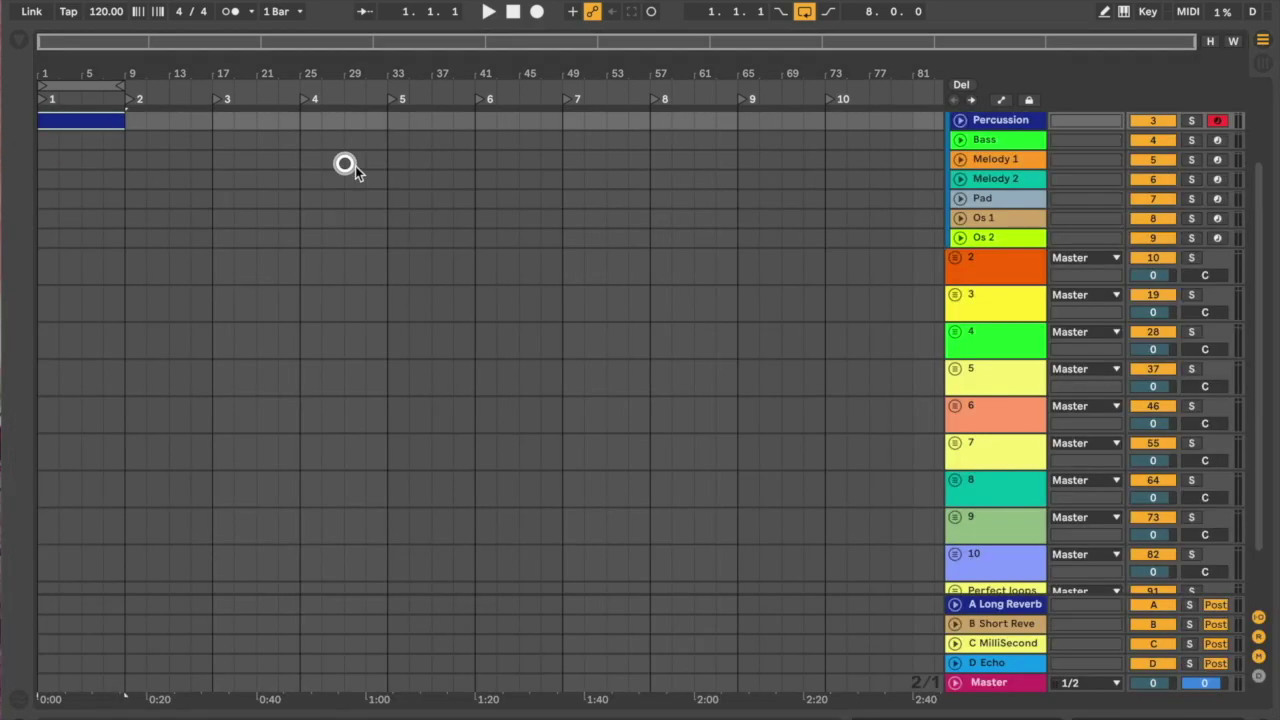
{"action": "scroll", "coordinate": [100, 134], "scroll_direction": "up", "scroll_amount": 3}
{"action": "double_click", "coordinate": [70, 183]}
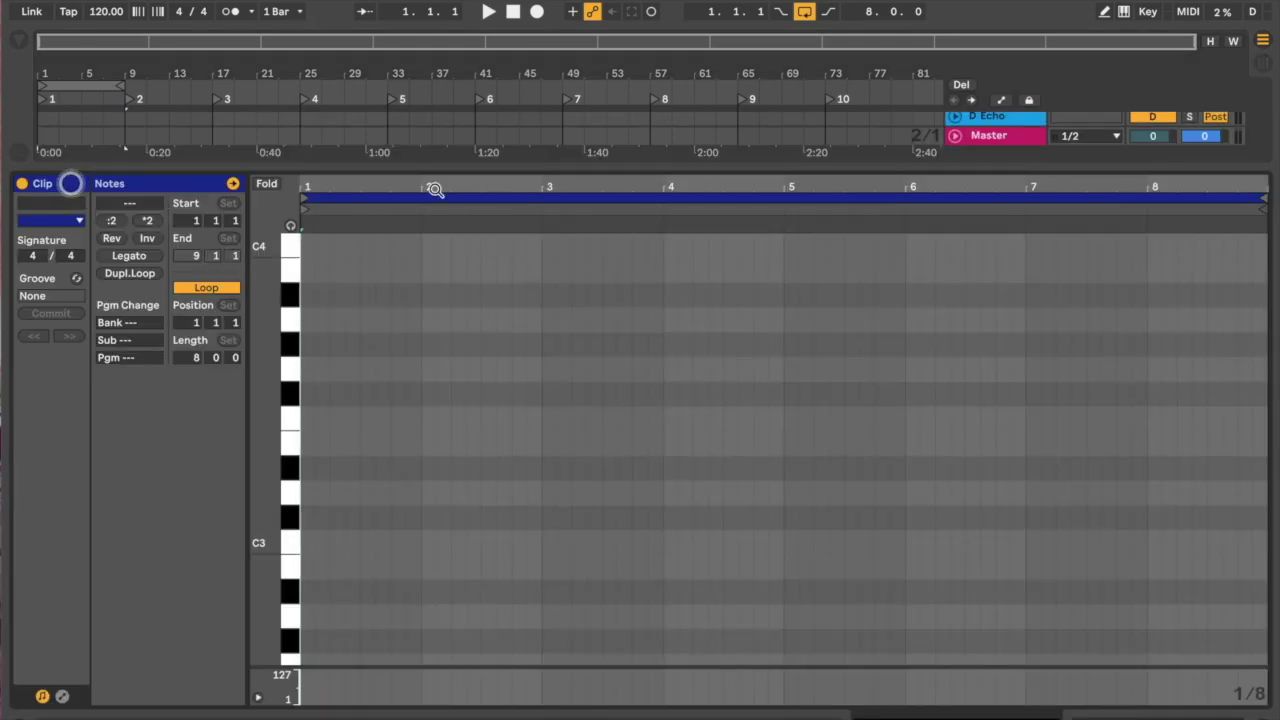
Step: Draw one C3 note spanning the whole clip from bar 1 to bar 9
{"action": "left_click", "coordinate": [305, 541]}
{"action": "left_click_drag", "start_coordinate": [305, 541], "coordinate": [1265, 541]}
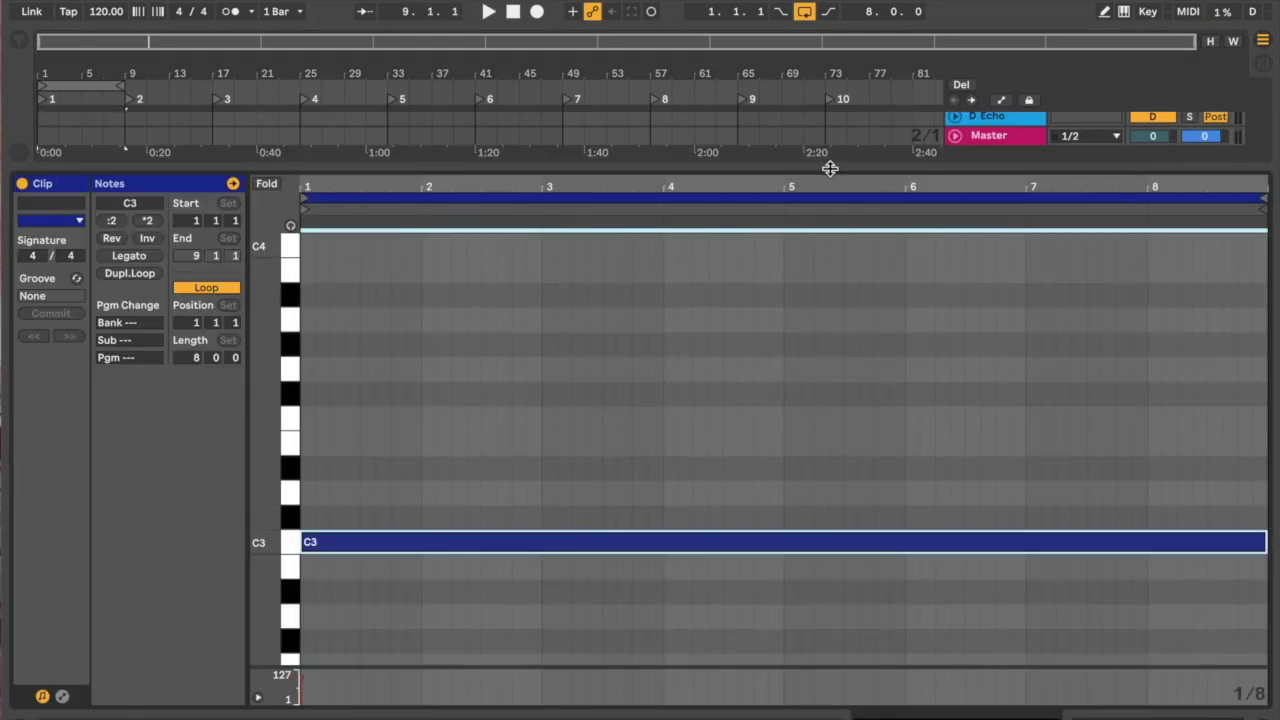
{"action": "double_click", "coordinate": [830, 165]}
Step: Try transposing the note by octaves with Shift+Up/Down, then hide the clip editor
{"action": "double_click", "coordinate": [101, 127]}
{"action": "left_click", "coordinate": [290, 546]}
{"action": "key", "text": "shift+Up"}
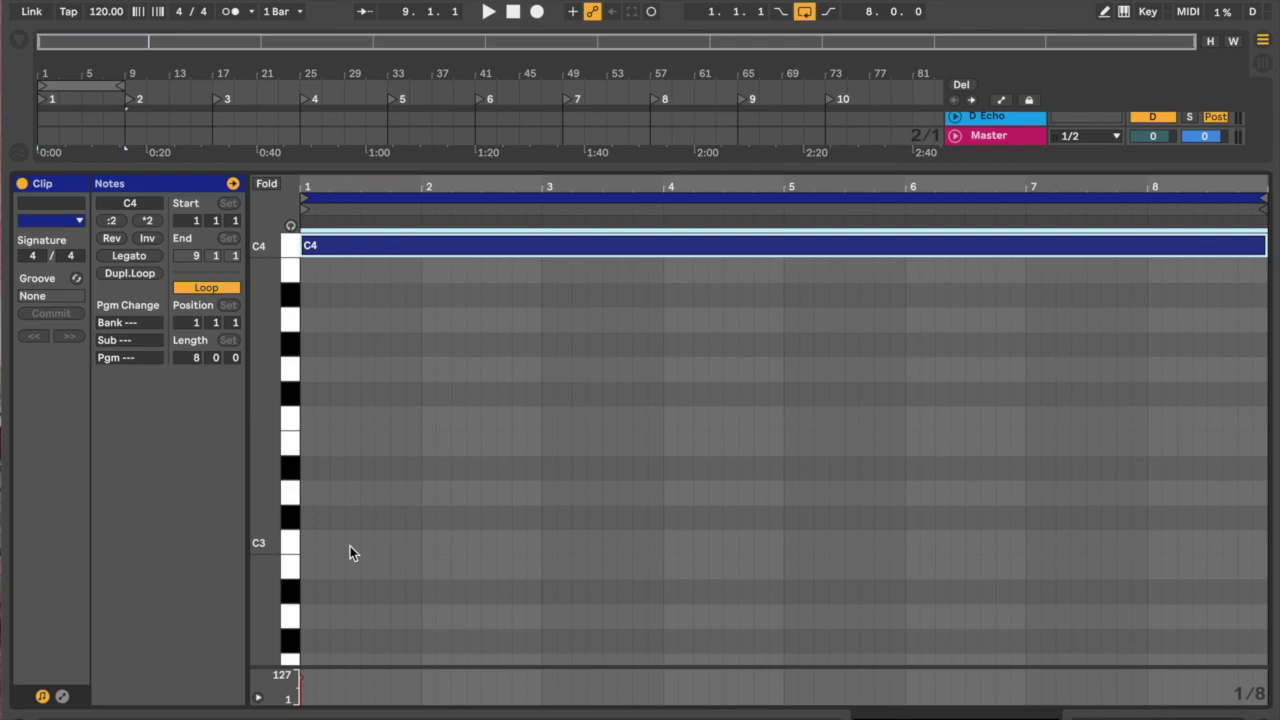
{"action": "key", "text": "shift+Down"}
{"action": "key", "text": "shift+Down"}
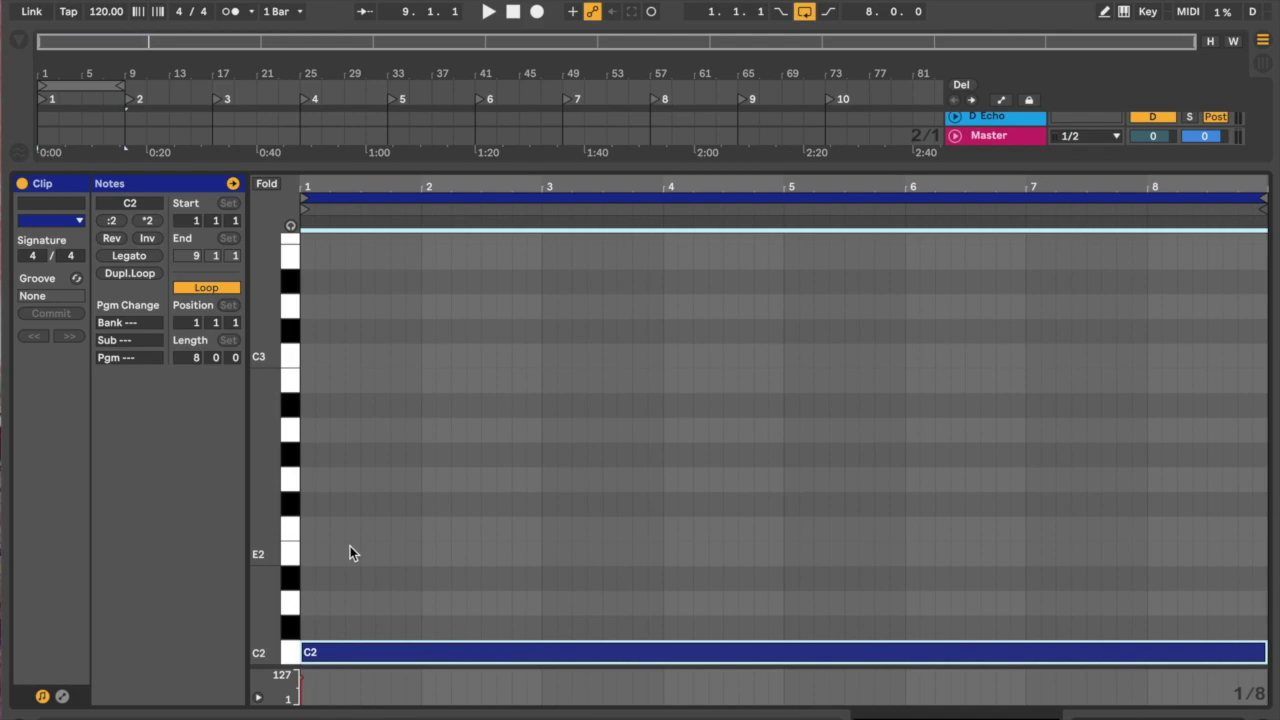
{"action": "key", "text": "shift+Up"}
{"action": "key", "text": "ctrl+alt+l"}
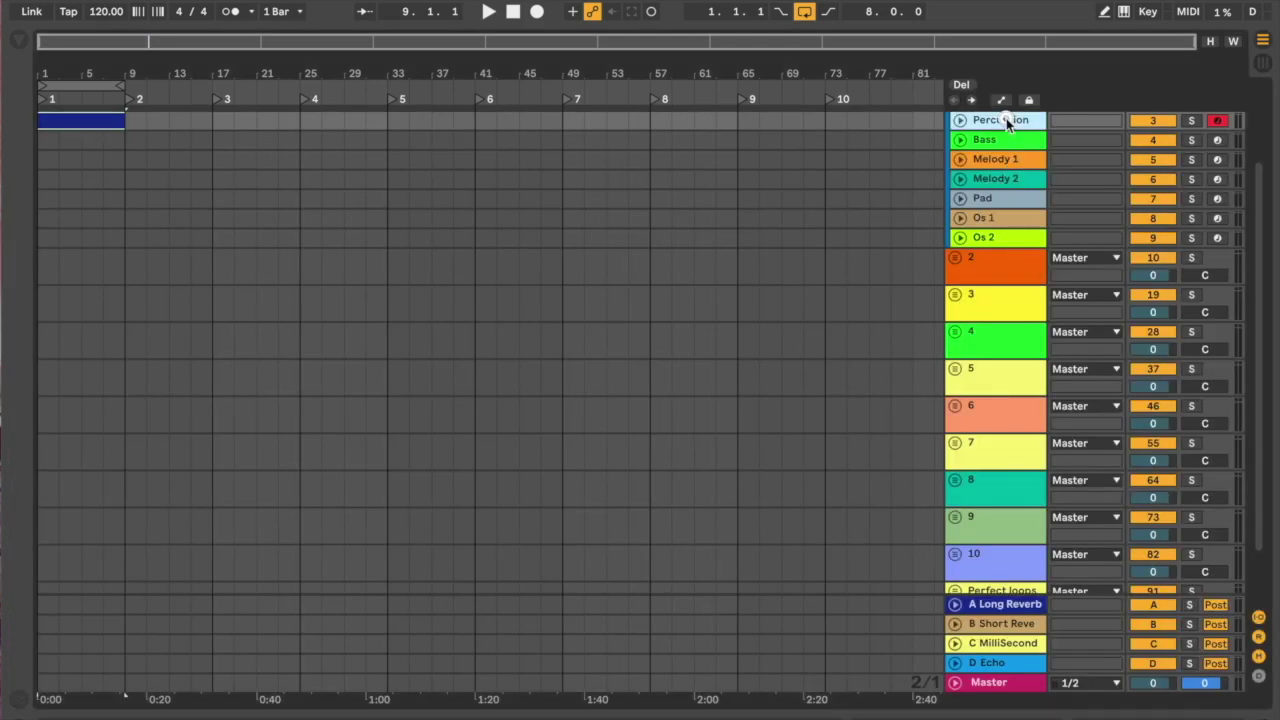
{"action": "double_click", "coordinate": [1008, 121]}
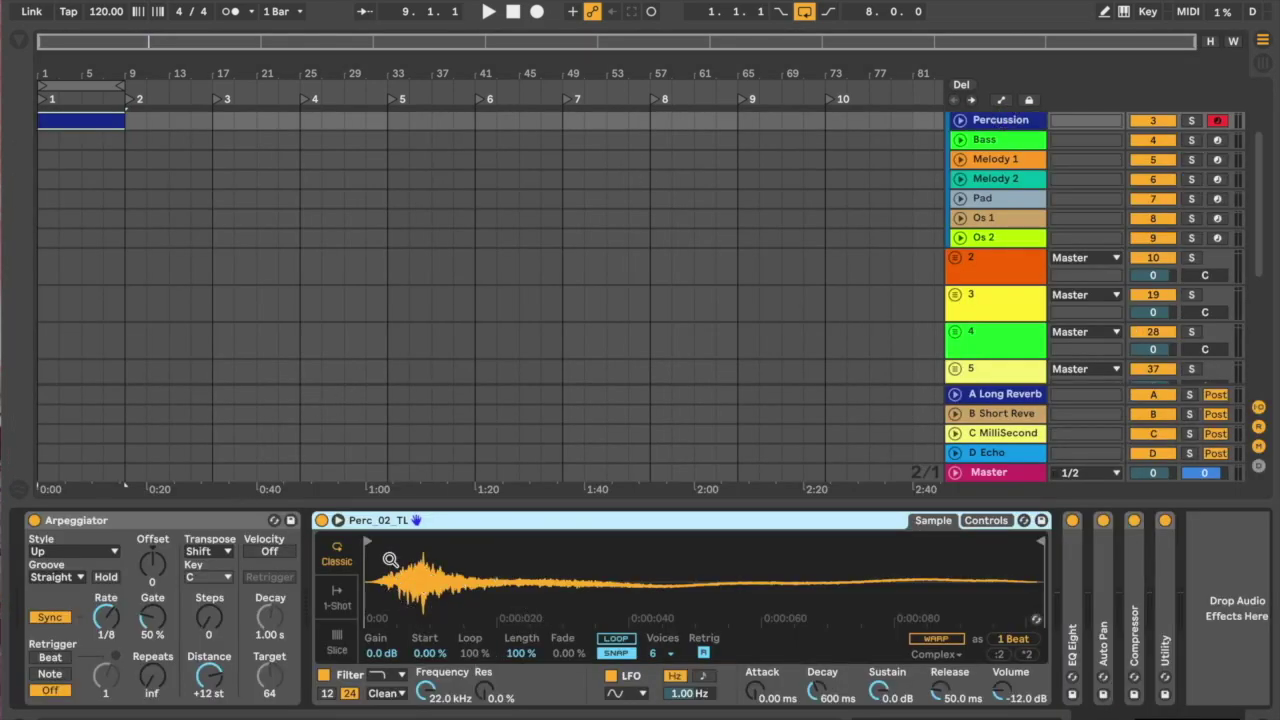
Step: Start playback and look over the sampler's envelope settings and the Utility and Auto Pan devices
{"action": "key", "text": "space"}
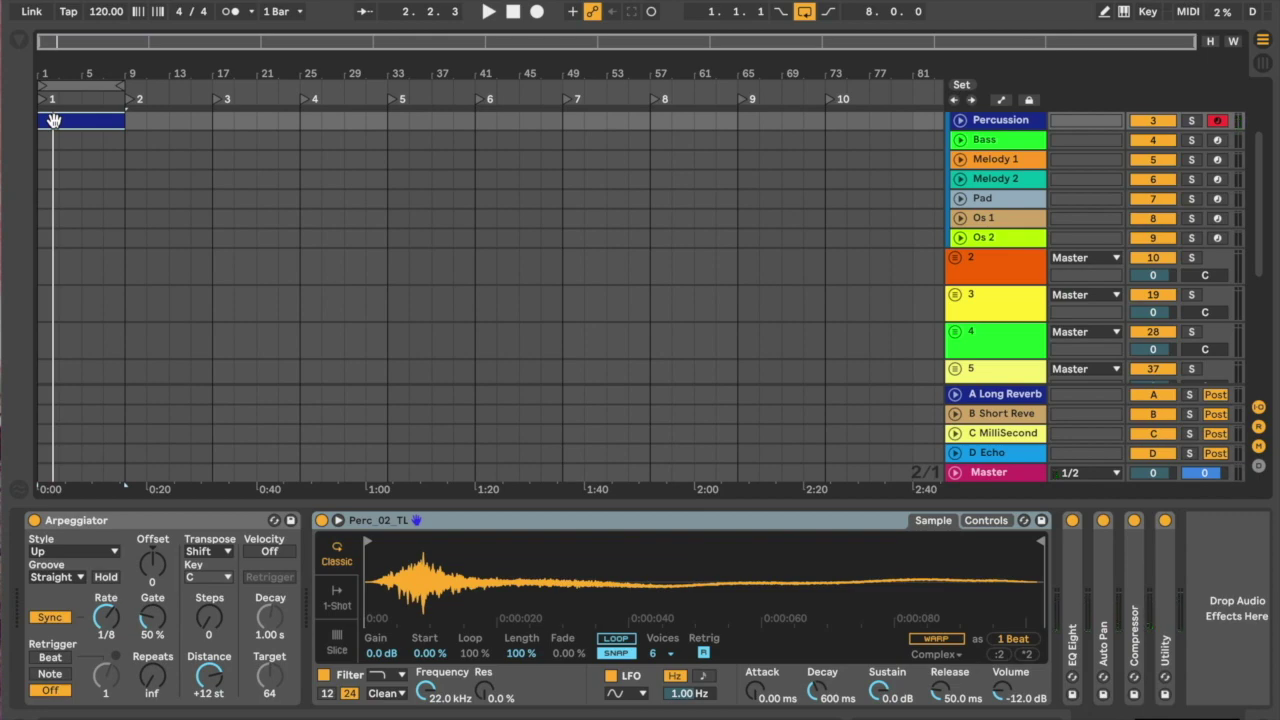
{"action": "left_click", "coordinate": [977, 523]}
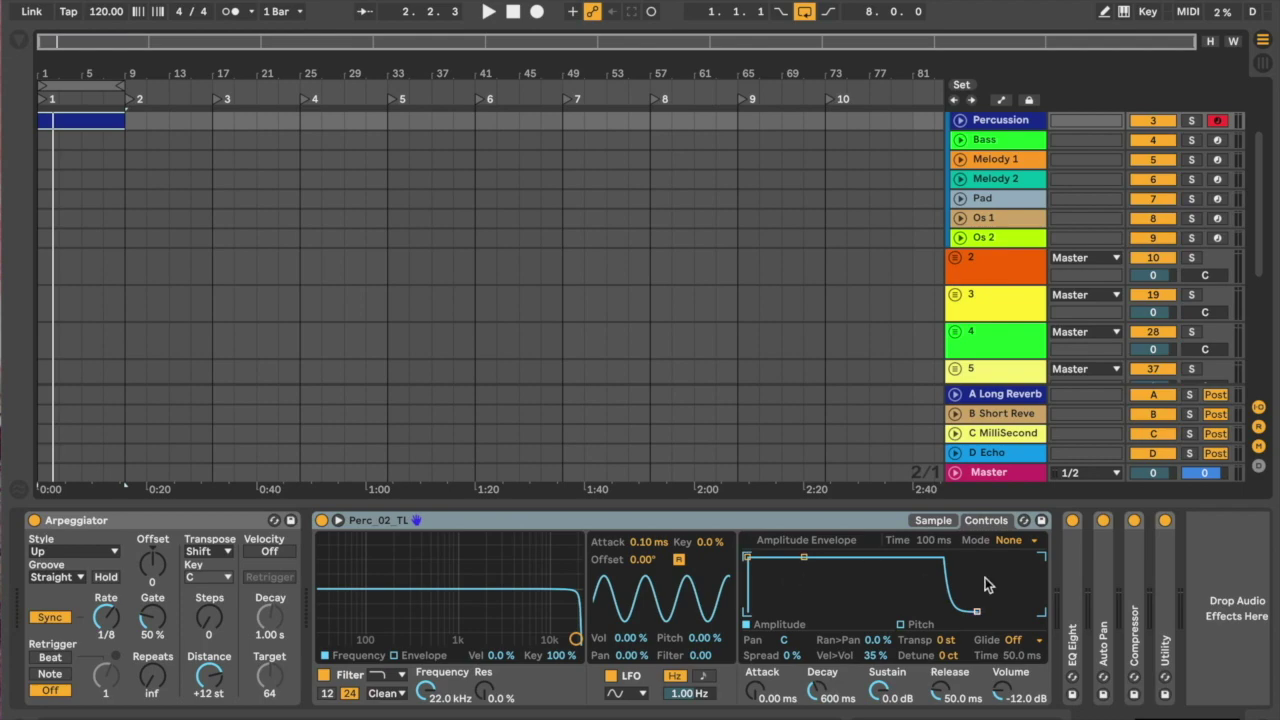
{"action": "left_click", "coordinate": [1165, 560]}
{"action": "left_click", "coordinate": [1100, 557]}
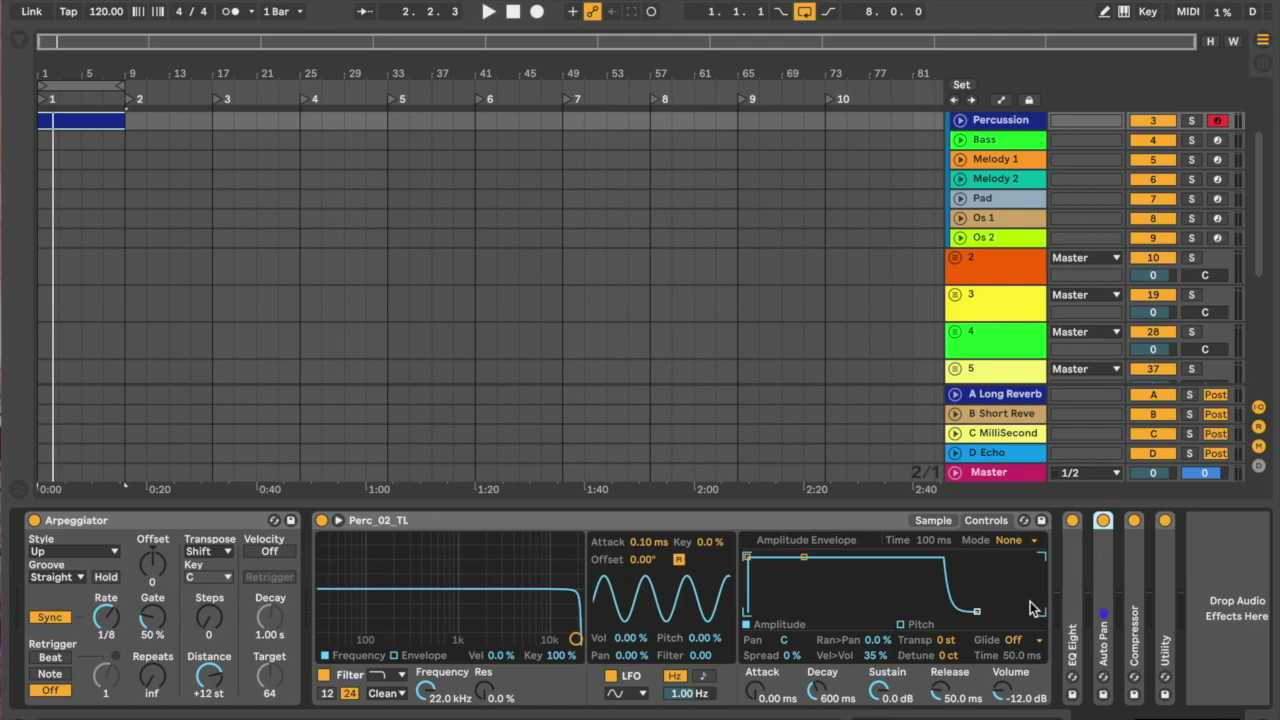
Step: Adjust Simpler's Ran>Pan amount while auditioning, trying 100% before settling at 20%
{"action": "left_click", "coordinate": [872, 642]}
{"action": "key", "text": "space"}
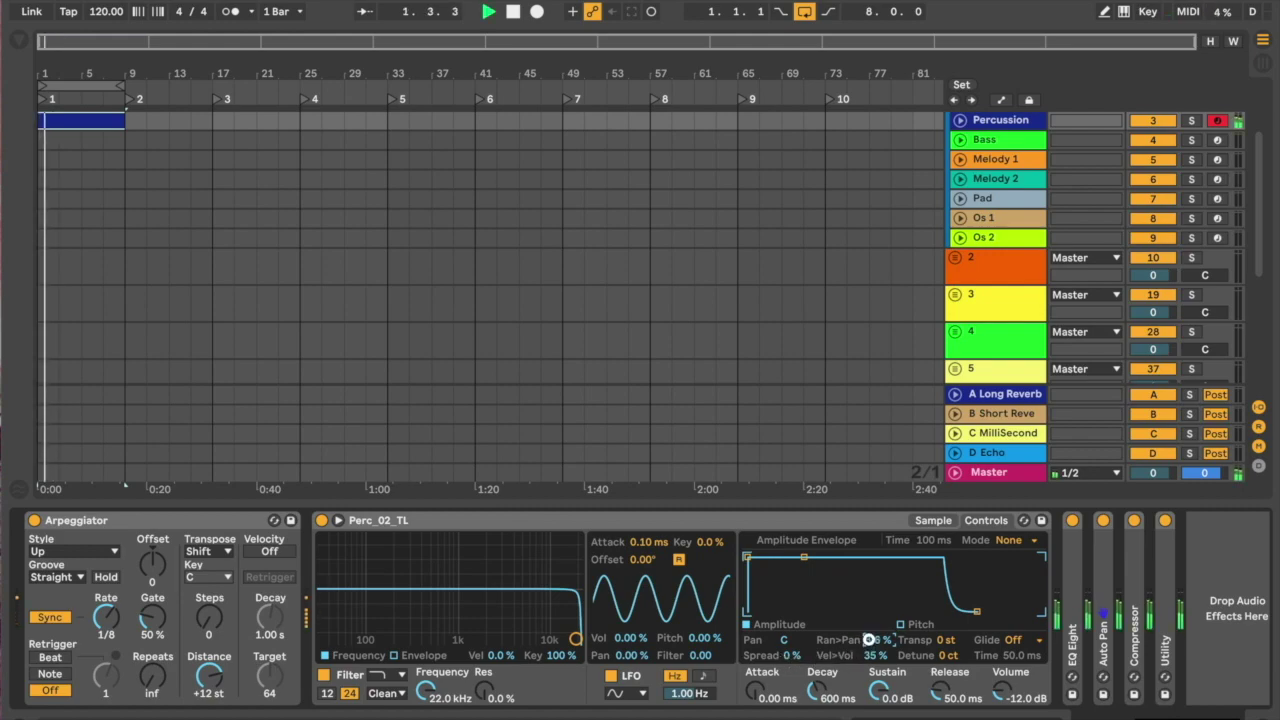
{"action": "left_click_drag", "start_coordinate": [868, 640], "coordinate": [868, 600]}
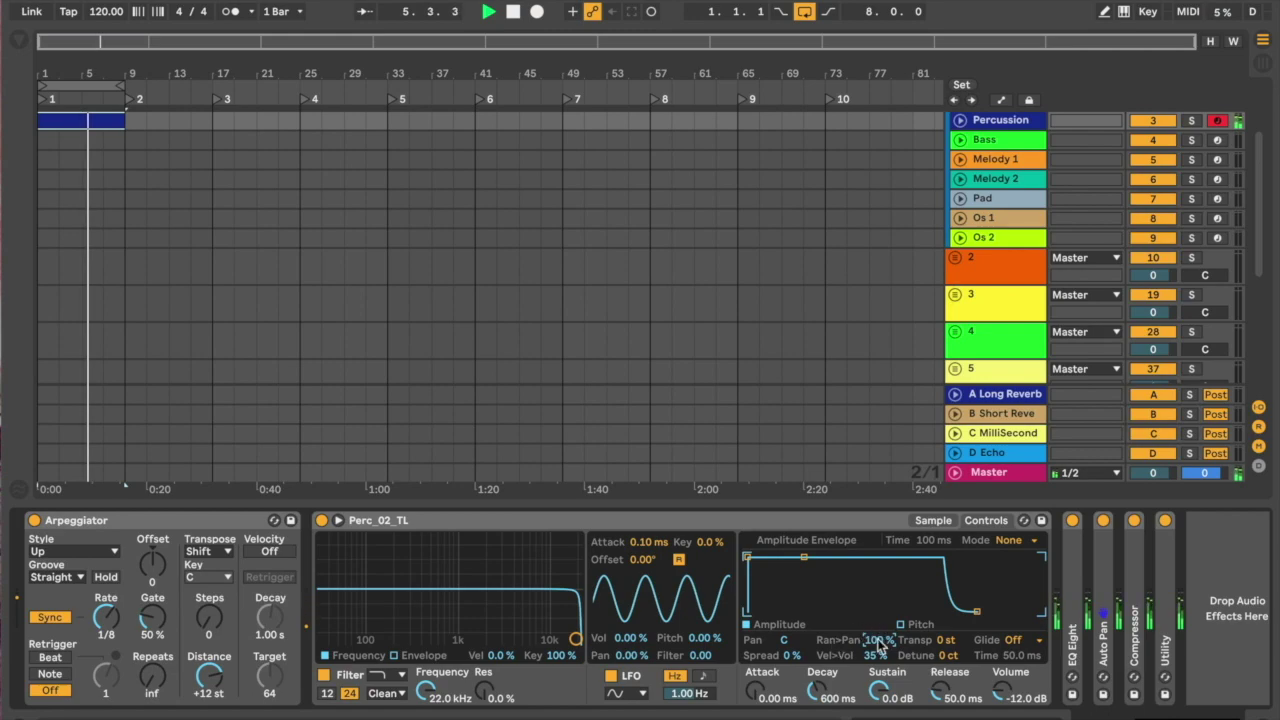
{"action": "mouse_move", "coordinate": [878, 645]}
{"action": "left_mouse_down"}
{"action": "mouse_move", "coordinate": [875, 660]}
{"action": "mouse_move", "coordinate": [873, 640]}
{"action": "left_mouse_up"}
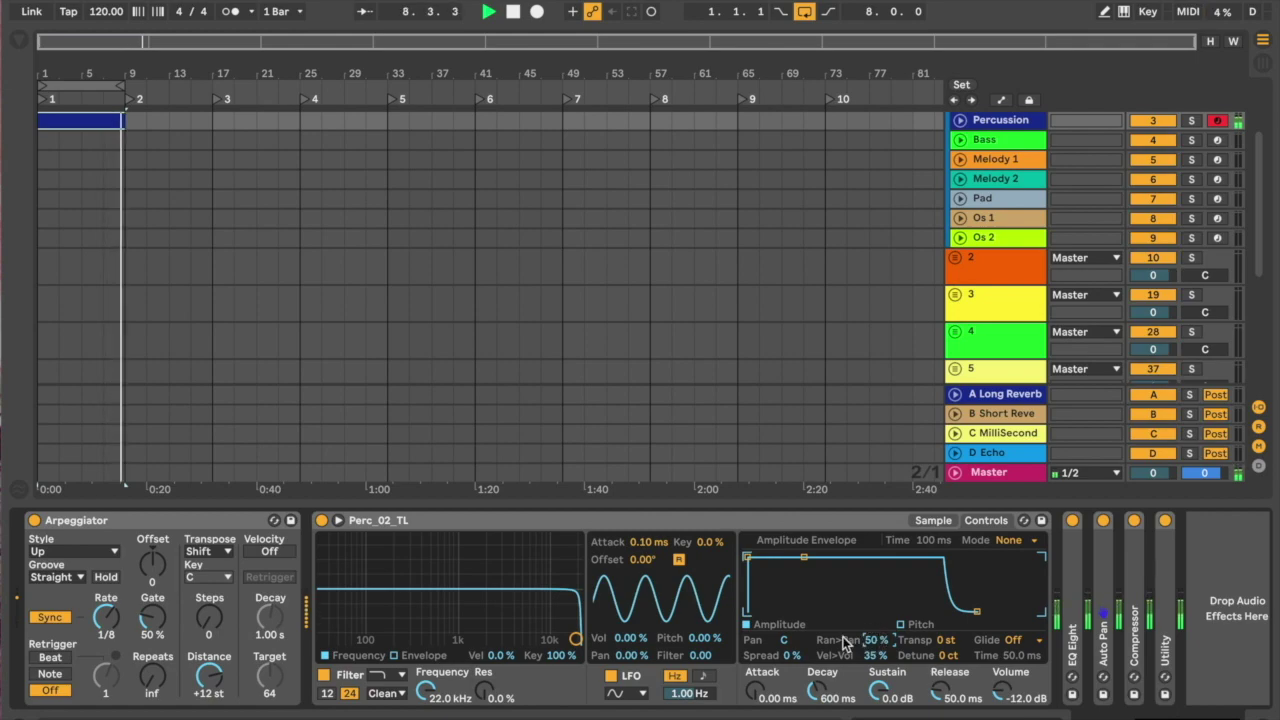
{"action": "key", "text": "space"}
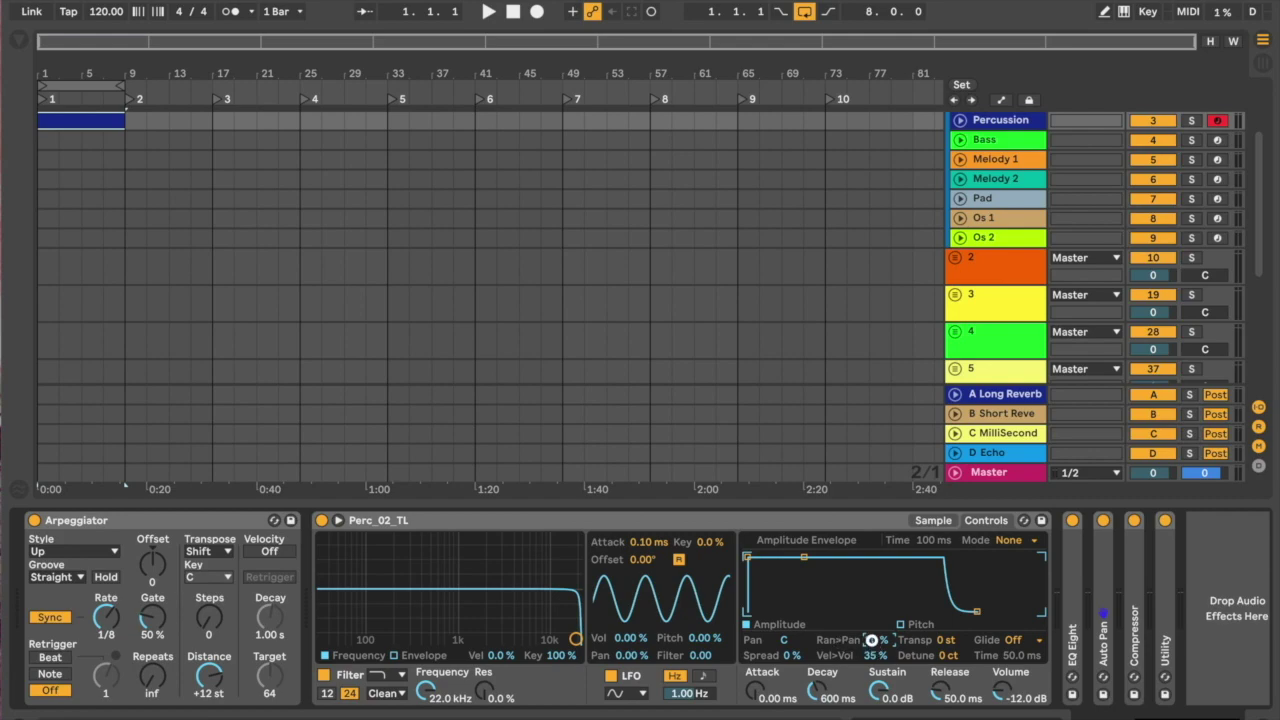
{"action": "left_click_drag", "start_coordinate": [871, 640], "coordinate": [871, 656]}
{"action": "key", "text": "space"}
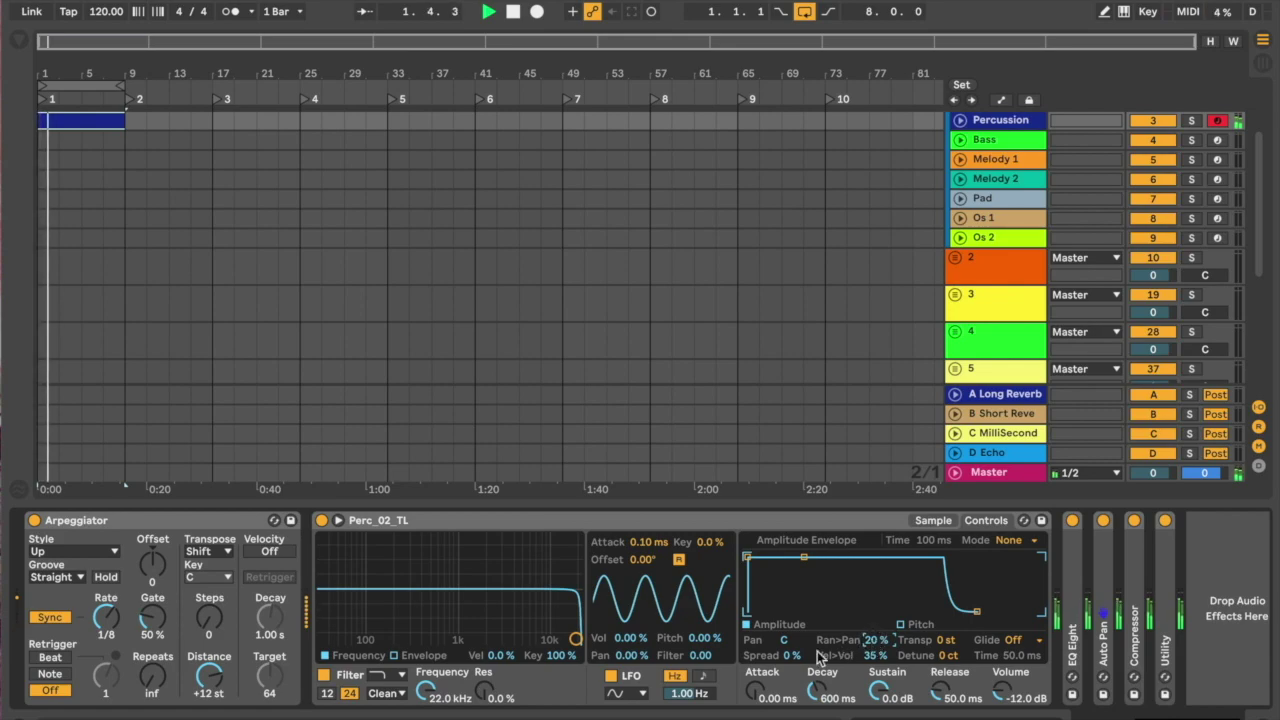
{"action": "key", "text": "space"}
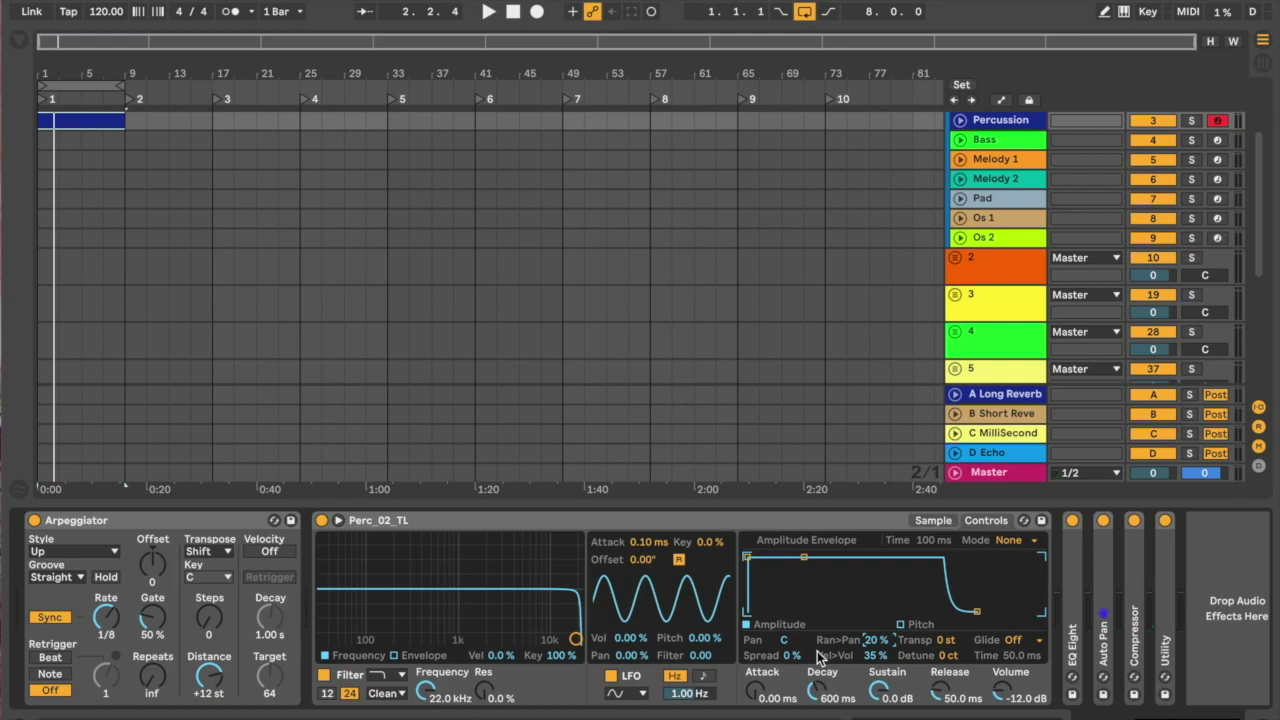
Step: Switch Simpler's filter to high-pass and lower the cutoff from 1.80 kHz toward 1.02 kHz while auditioning
{"action": "left_click", "coordinate": [373, 677]}
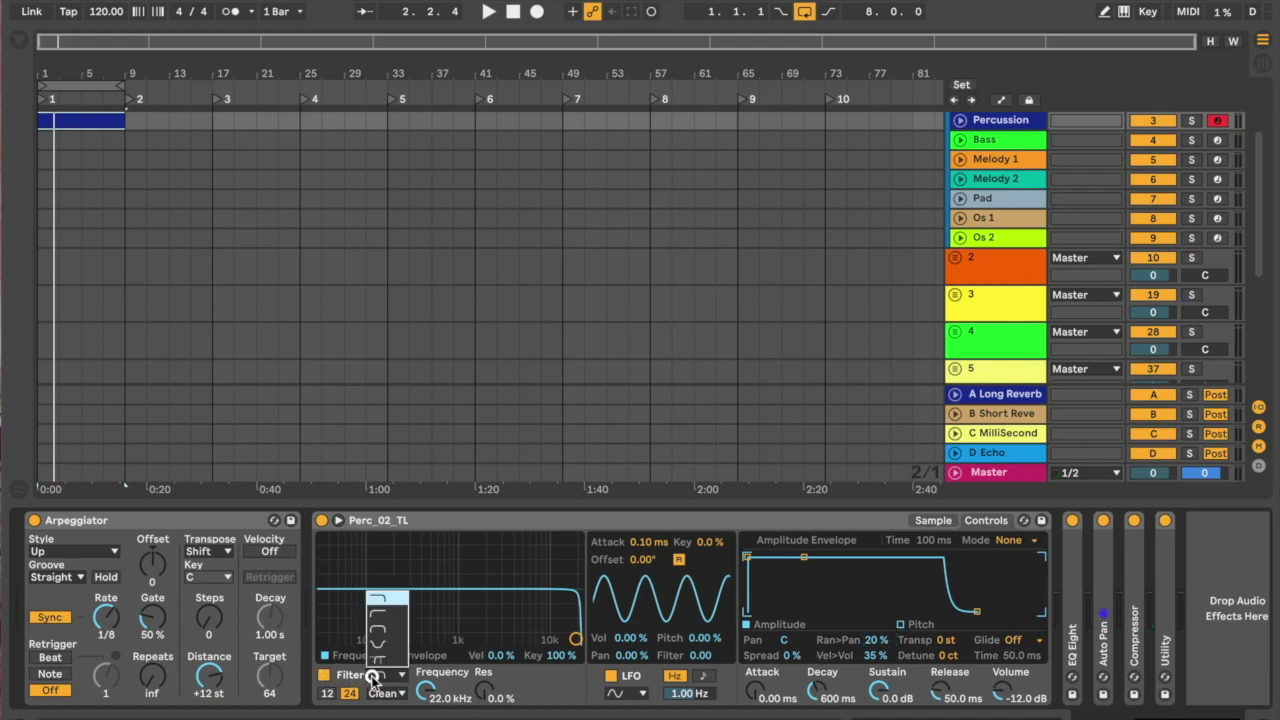
{"action": "left_click", "coordinate": [382, 616]}
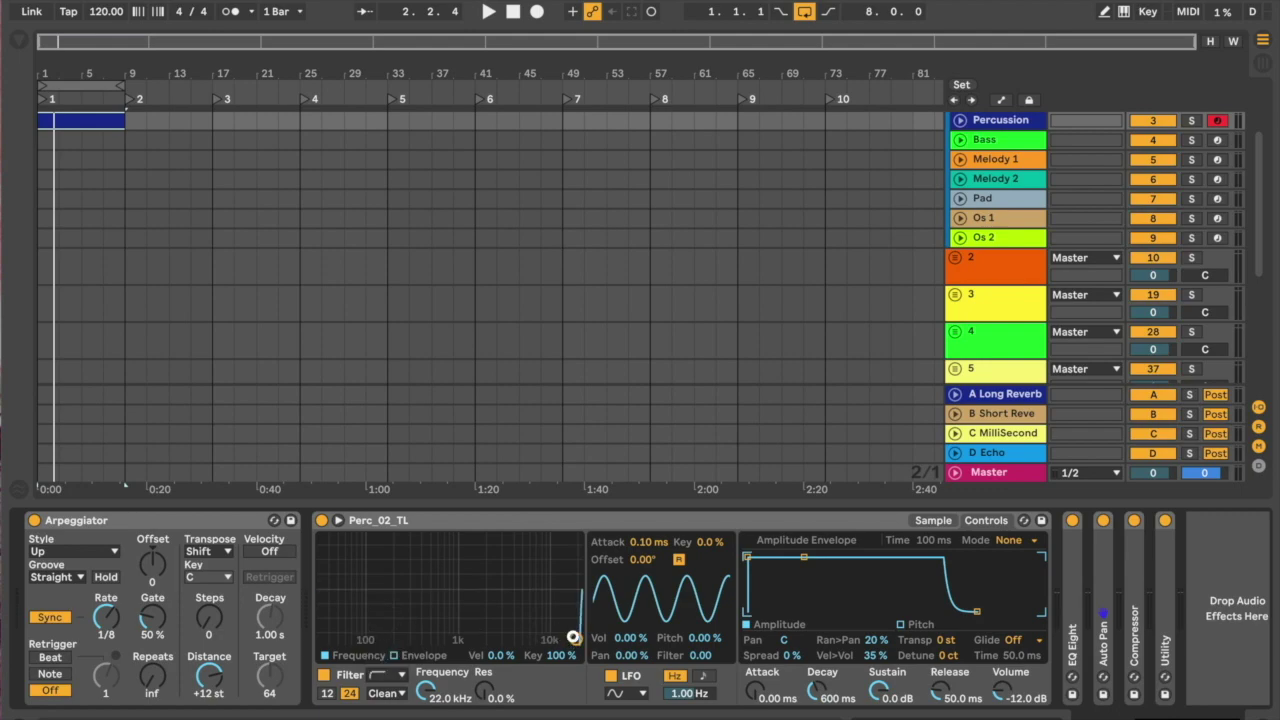
{"action": "left_click_drag", "start_coordinate": [573, 637], "coordinate": [480, 634]}
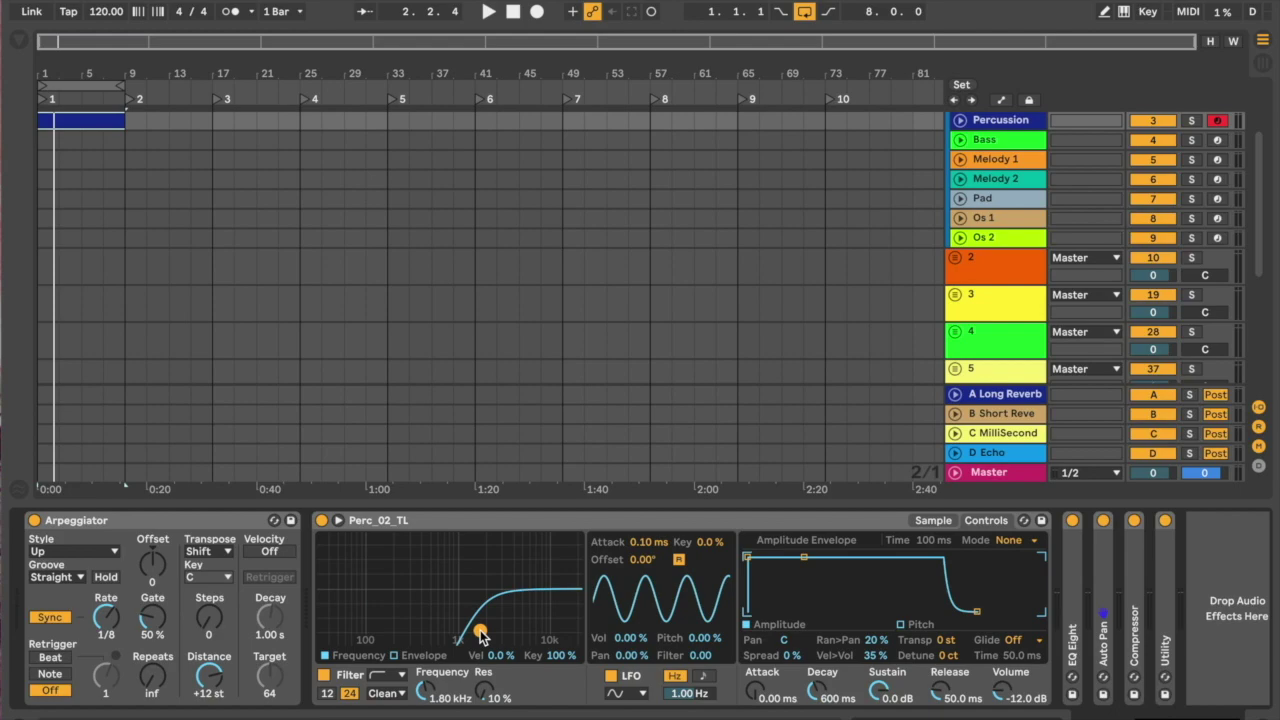
{"action": "key", "text": "space"}
{"action": "mouse_move", "coordinate": [480, 634]}
{"action": "left_mouse_down"}
{"action": "mouse_move", "coordinate": [451, 626]}
{"action": "mouse_move", "coordinate": [460, 632]}
{"action": "left_mouse_up"}
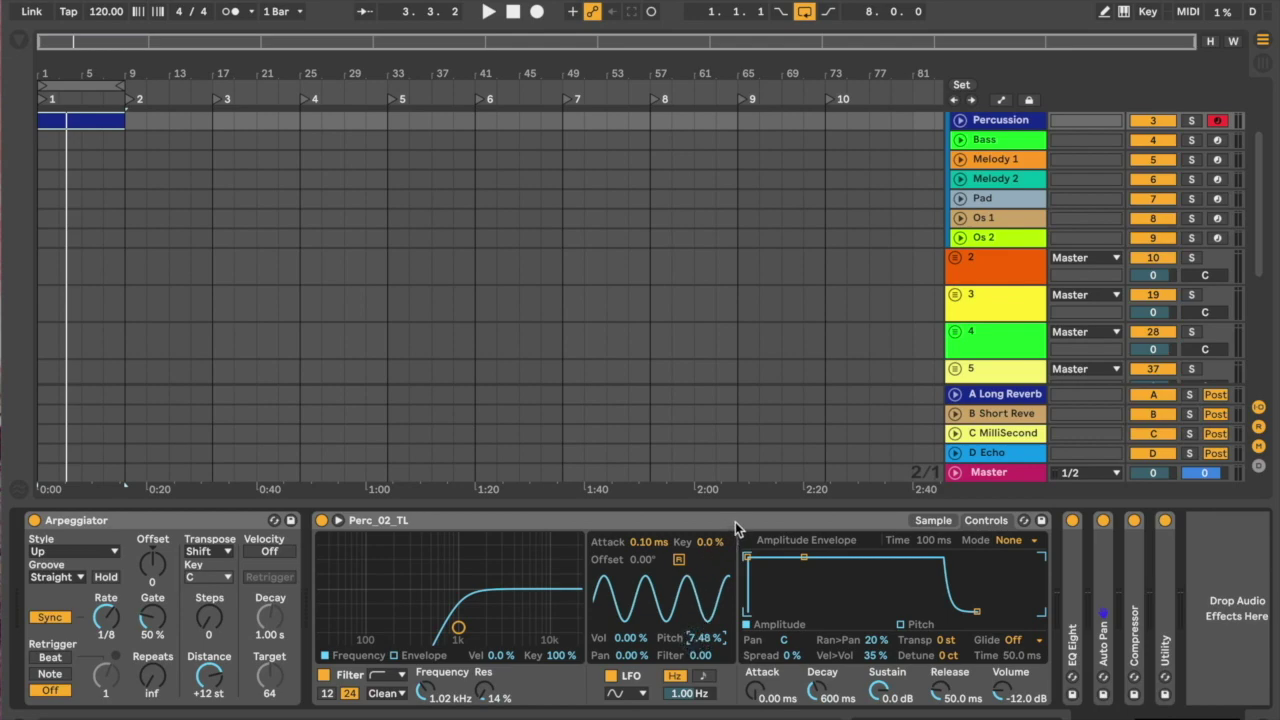
Step: Lower the LFO pitch amount, add slight pan modulation and slow the LFO rate toward 0.35 Hz
{"action": "key", "text": "space"}
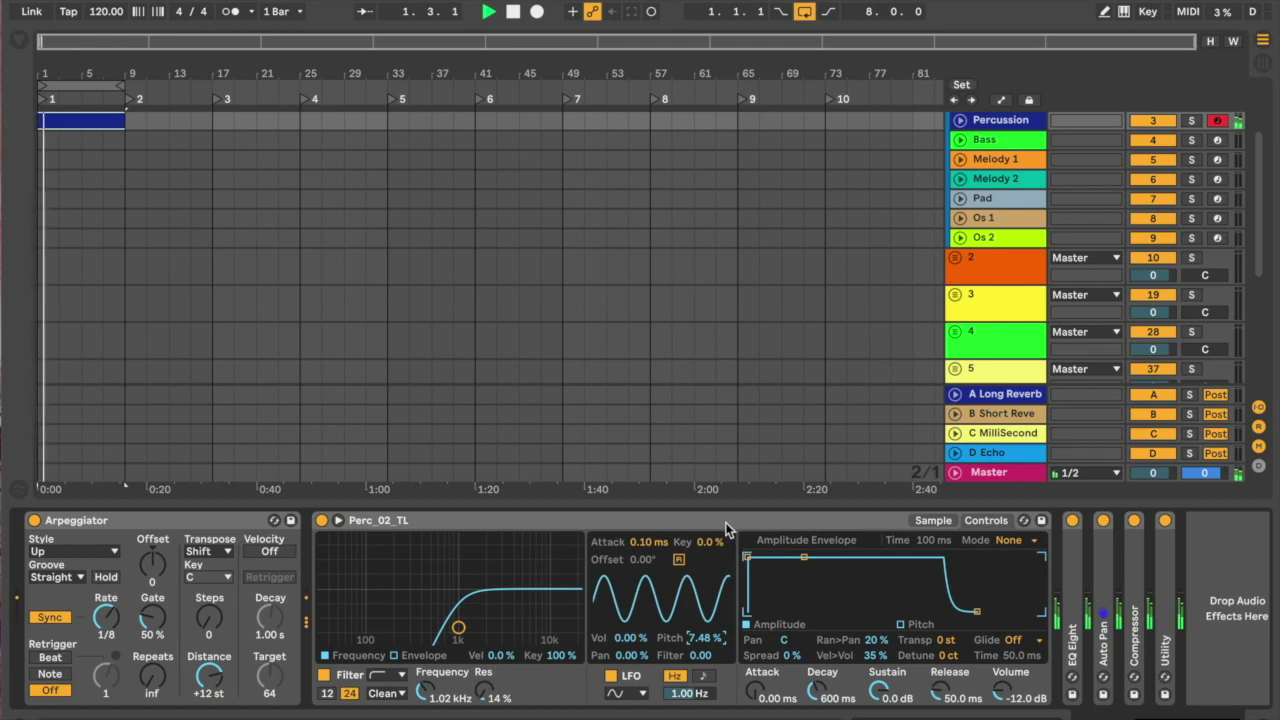
{"action": "left_click", "coordinate": [695, 640]}
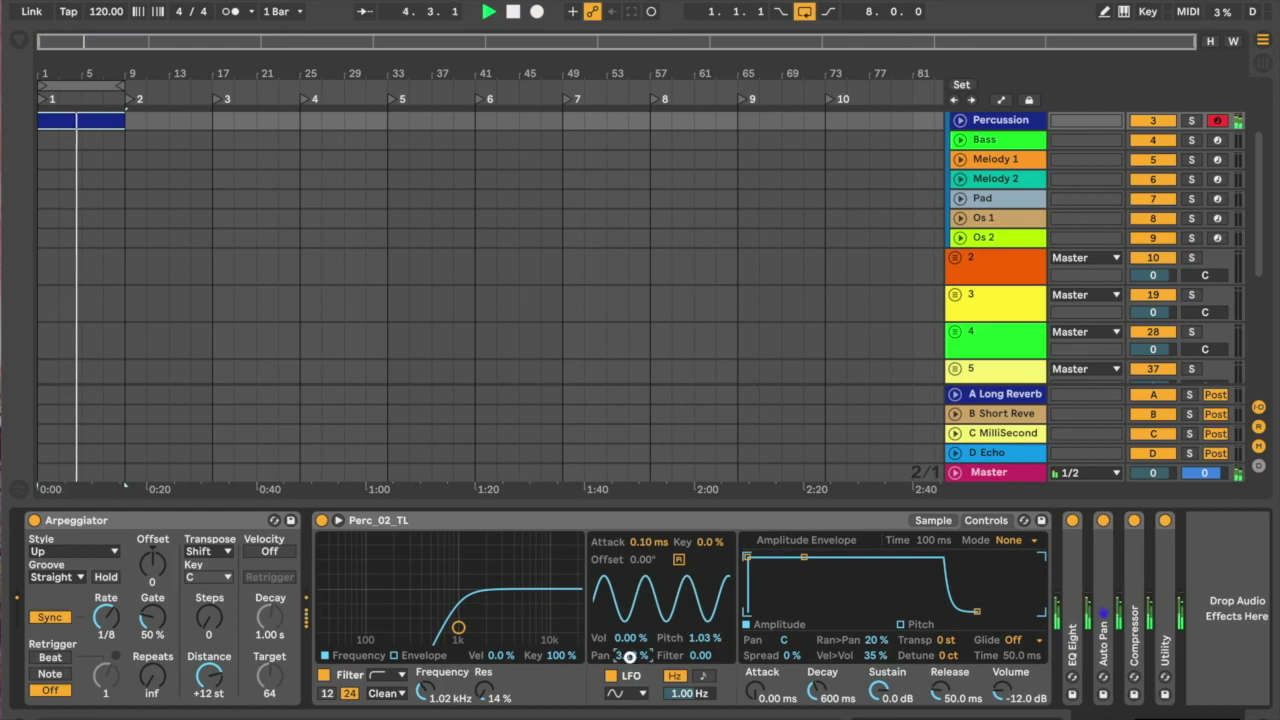
{"action": "left_click_drag", "start_coordinate": [637, 660], "coordinate": [631, 638]}
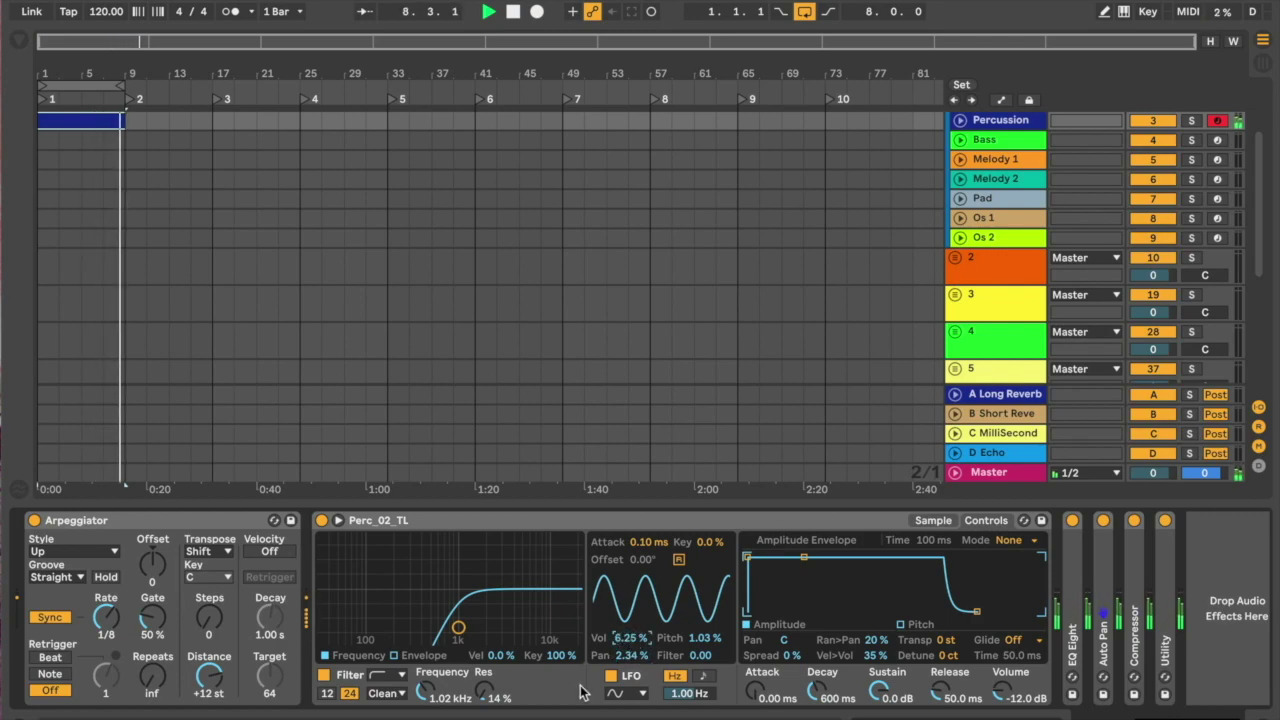
{"action": "key", "text": "space"}
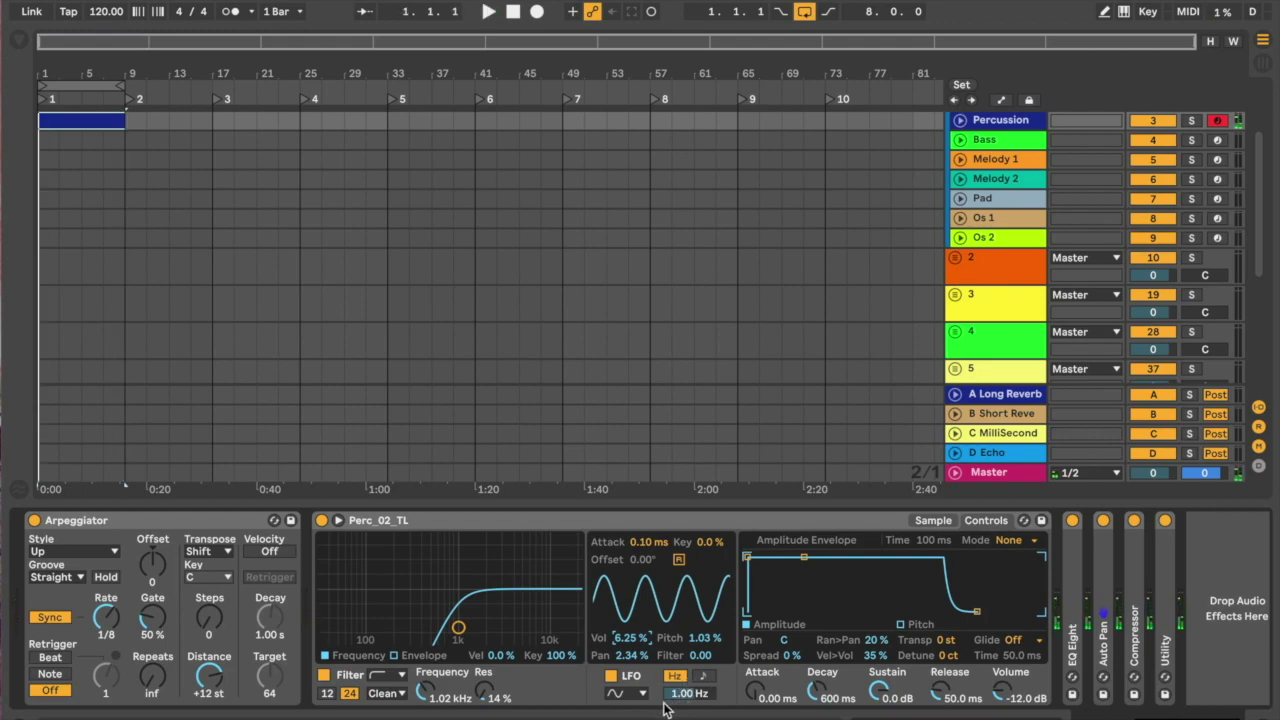
{"action": "left_click_drag", "start_coordinate": [674, 690], "coordinate": [679, 697]}
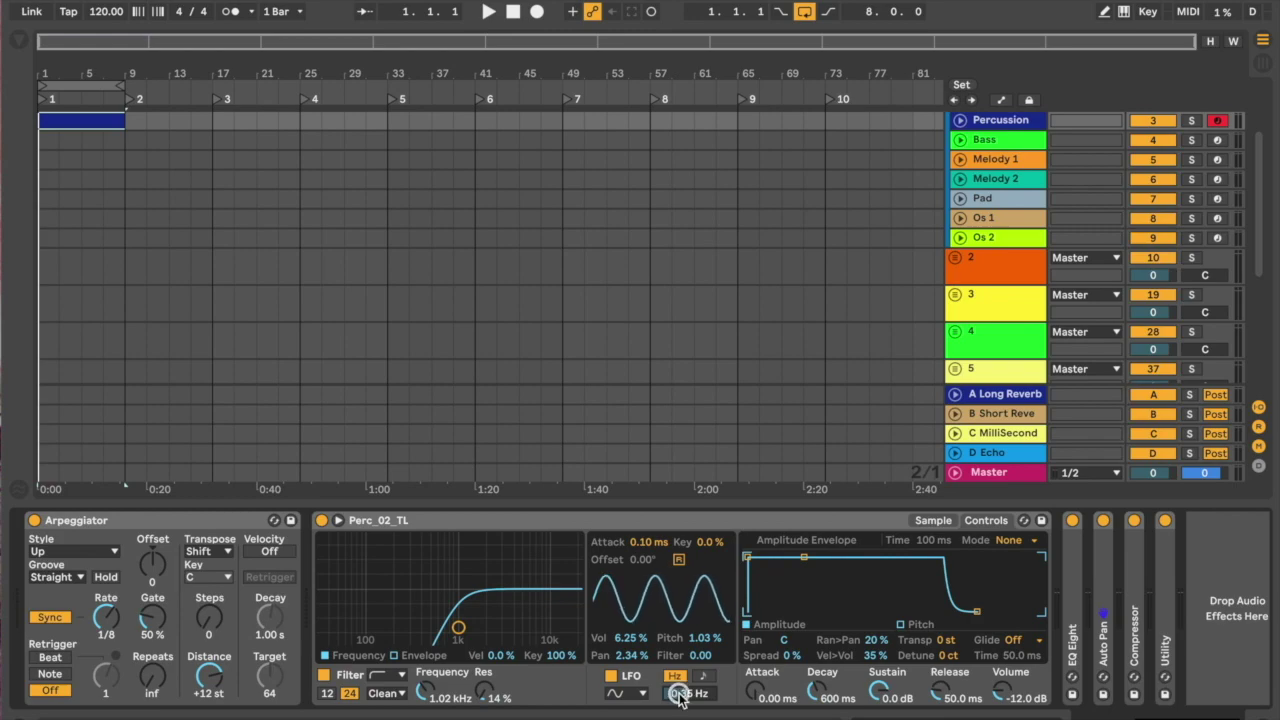
Step: Audition the percussion clip with the LFO changes, then open the browser's MIDI Effects list
{"action": "left_click", "coordinate": [681, 522]}
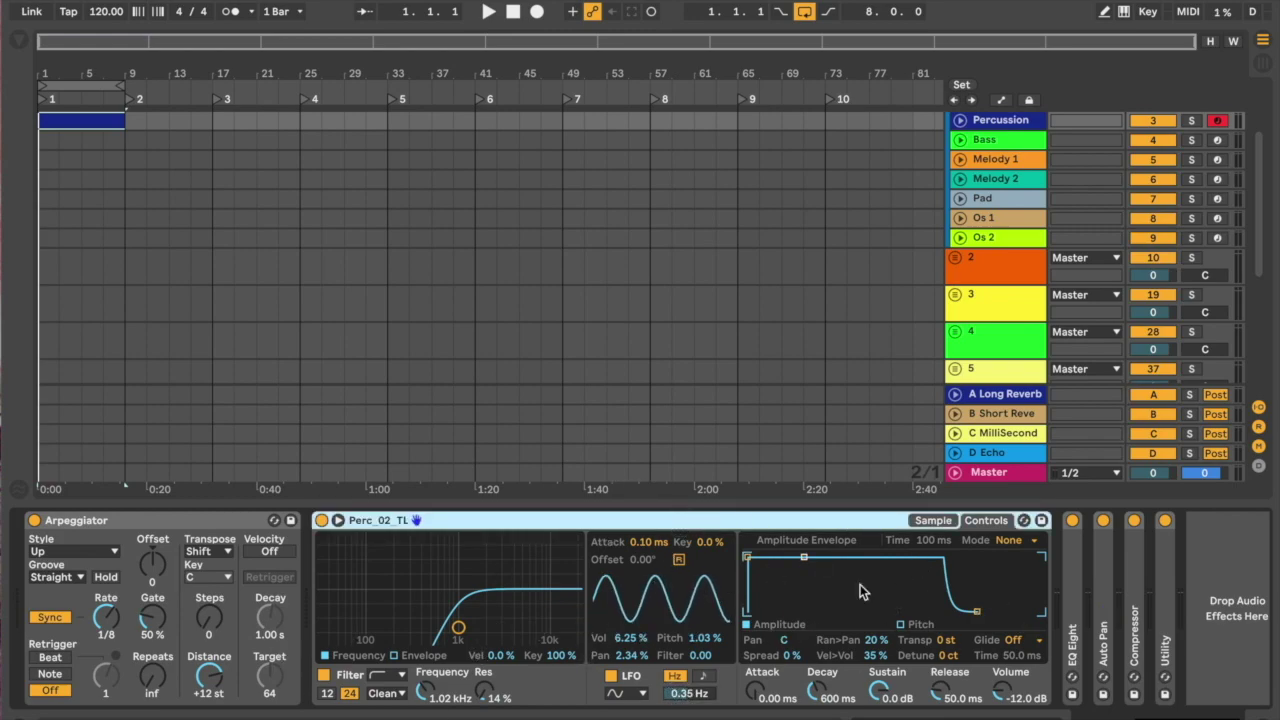
{"action": "left_click", "coordinate": [72, 119]}
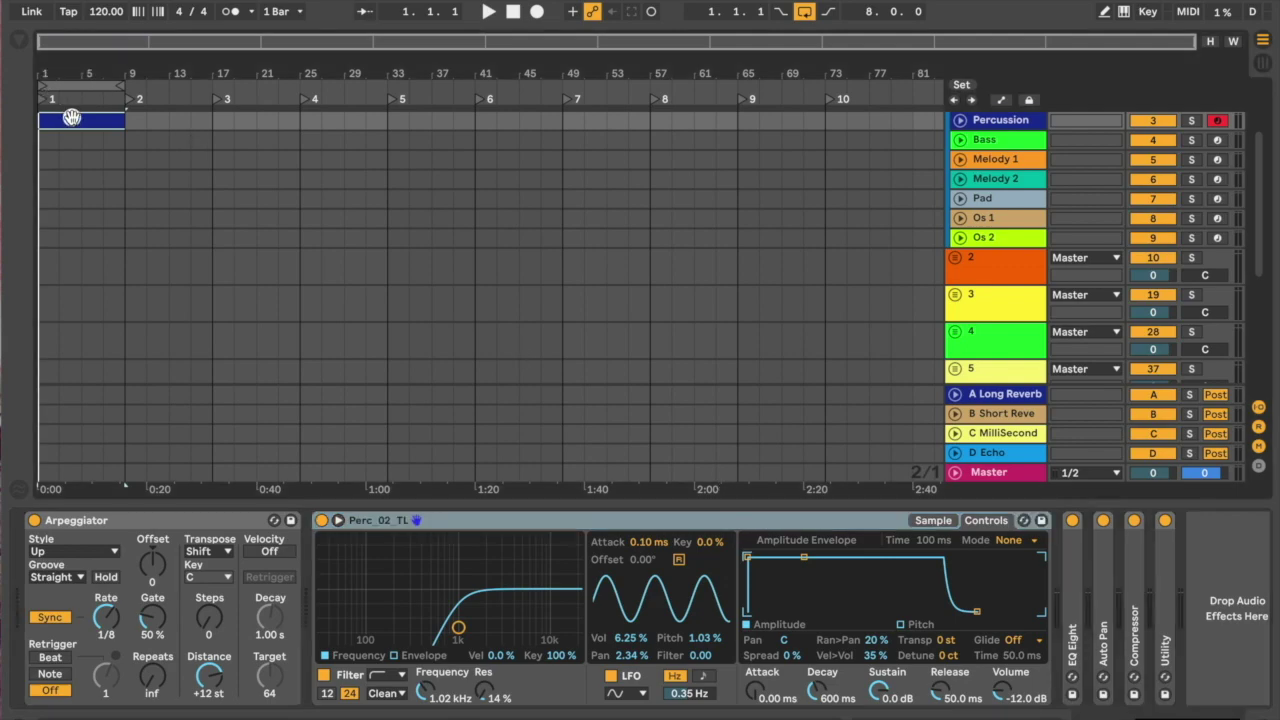
{"action": "key", "text": "space"}
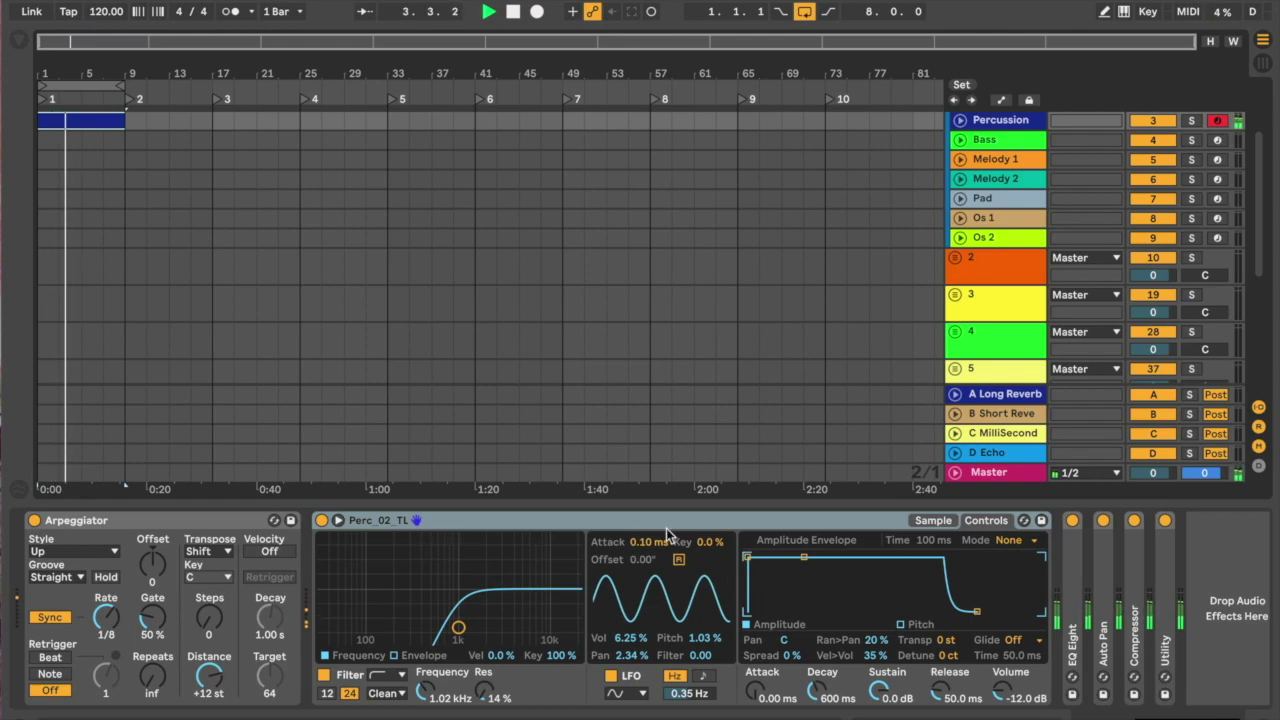
{"action": "key", "text": "space"}
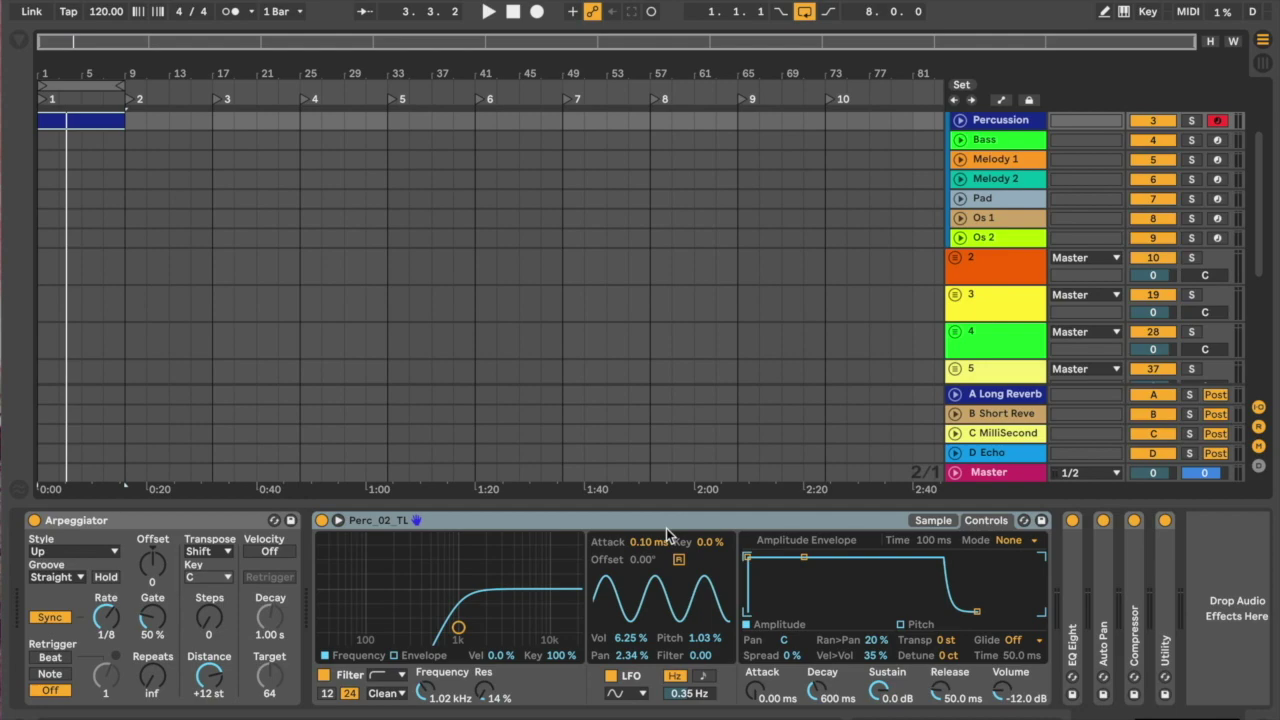
{"action": "key", "text": "super+alt+b"}
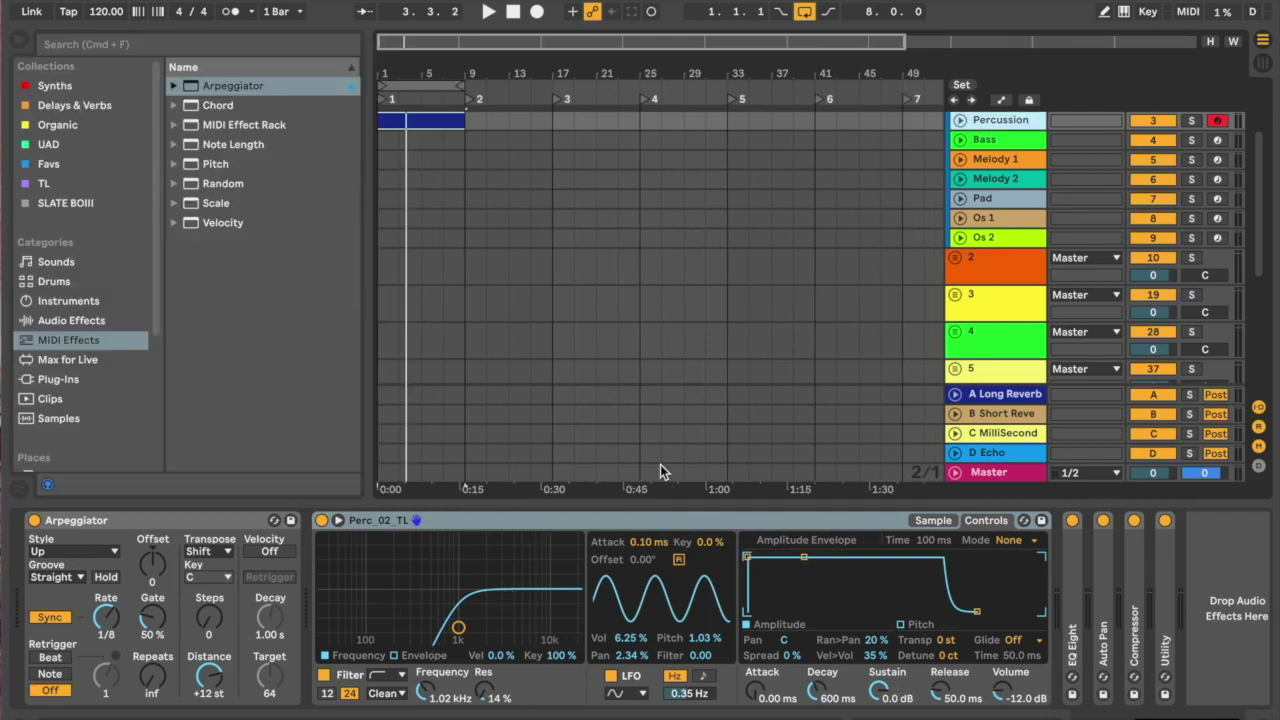
Step: Drag the Velocity preset Add some Random from MIDI Effects in before the Arpeggiator
{"action": "left_click", "coordinate": [668, 518]}
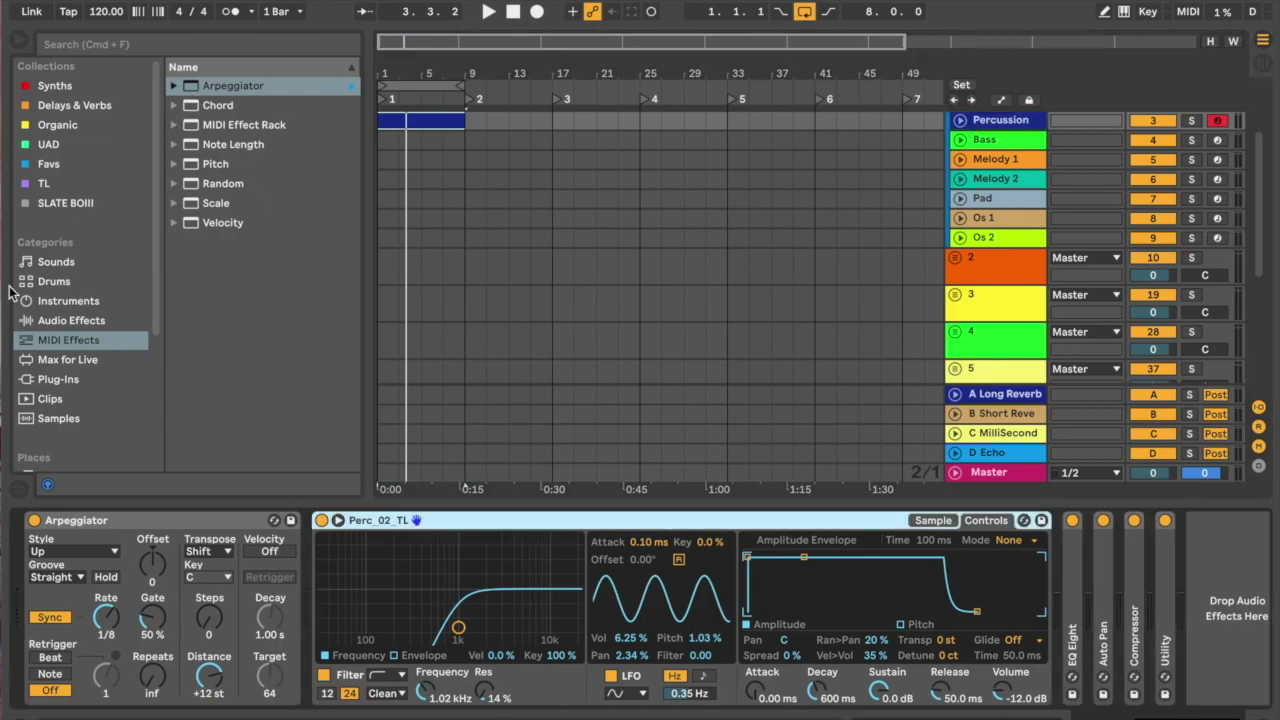
{"action": "left_click", "coordinate": [173, 223]}
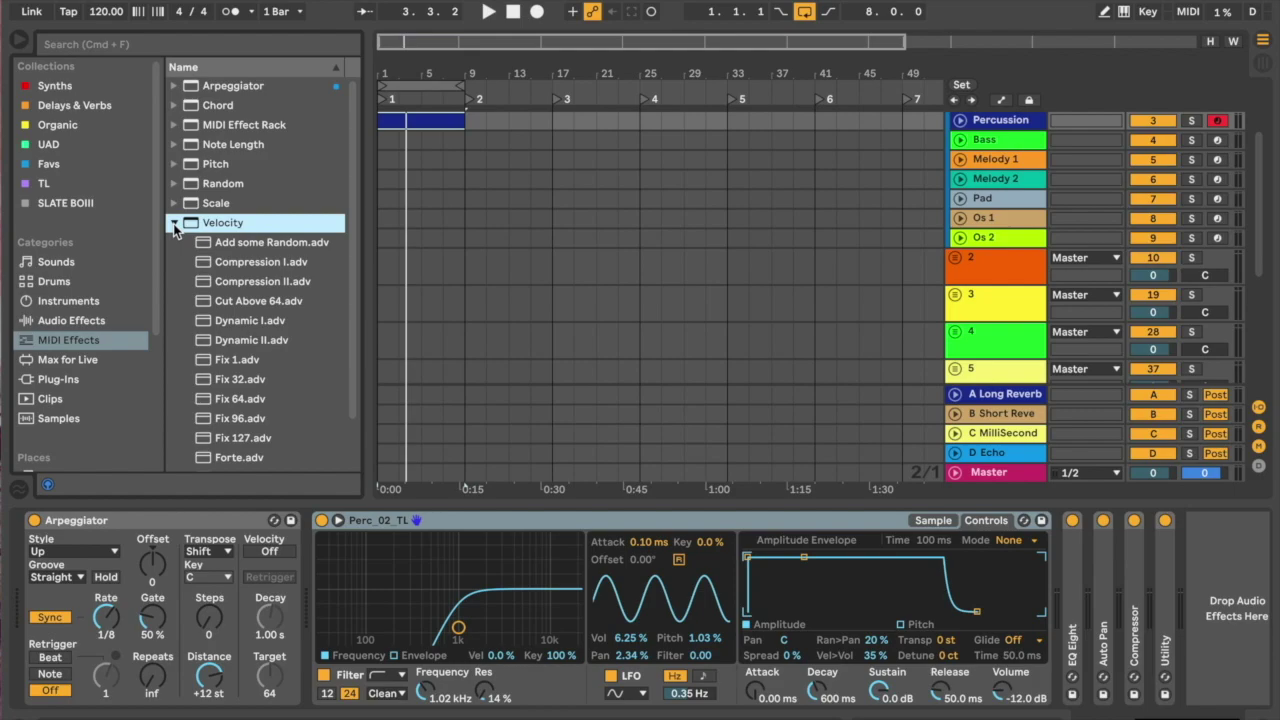
{"action": "left_click", "coordinate": [241, 242]}
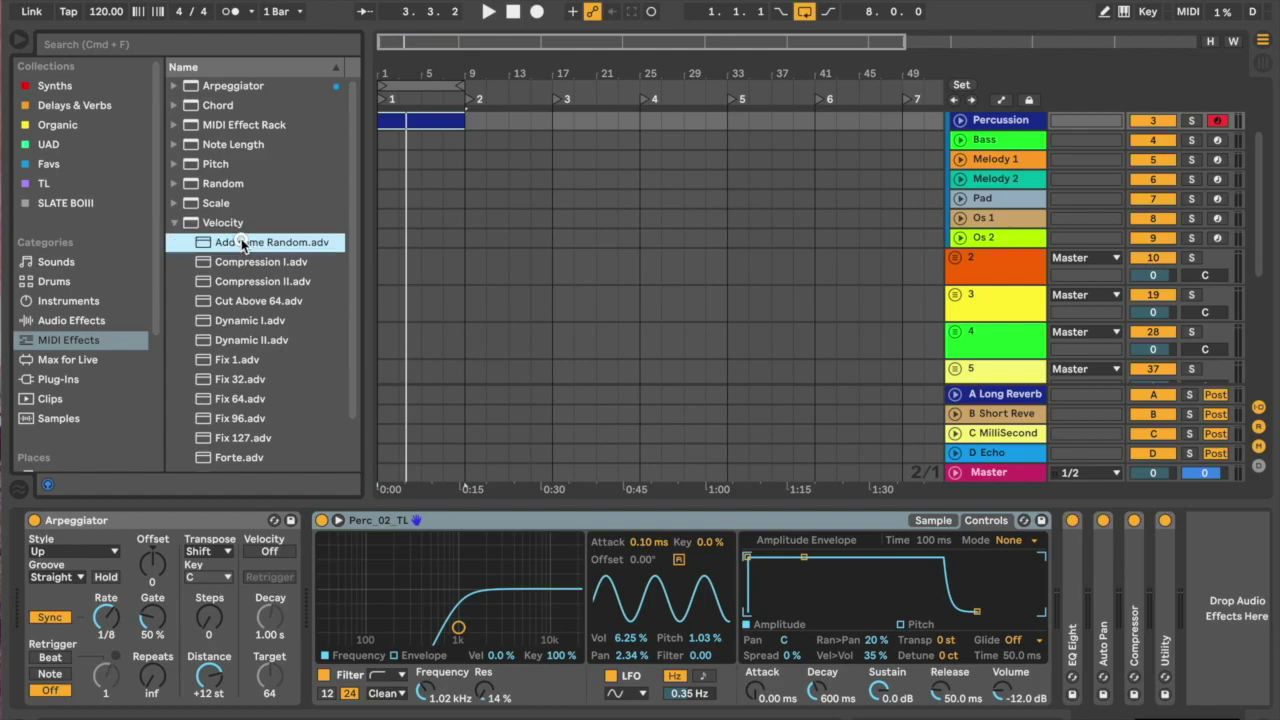
{"action": "left_click_drag", "start_coordinate": [238, 242], "coordinate": [25, 580]}
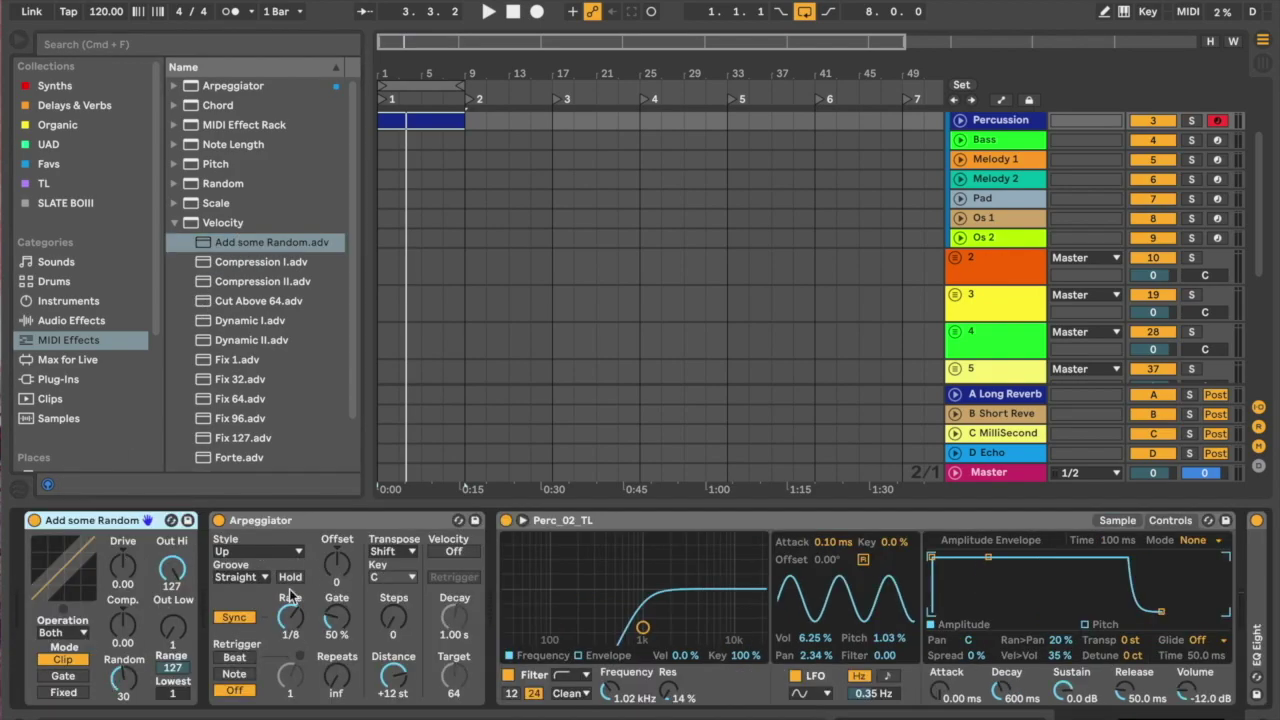
Step: Set the velocity device to Out Low 70, Out Hi 100 and Random 27
{"action": "left_click", "coordinate": [632, 519]}
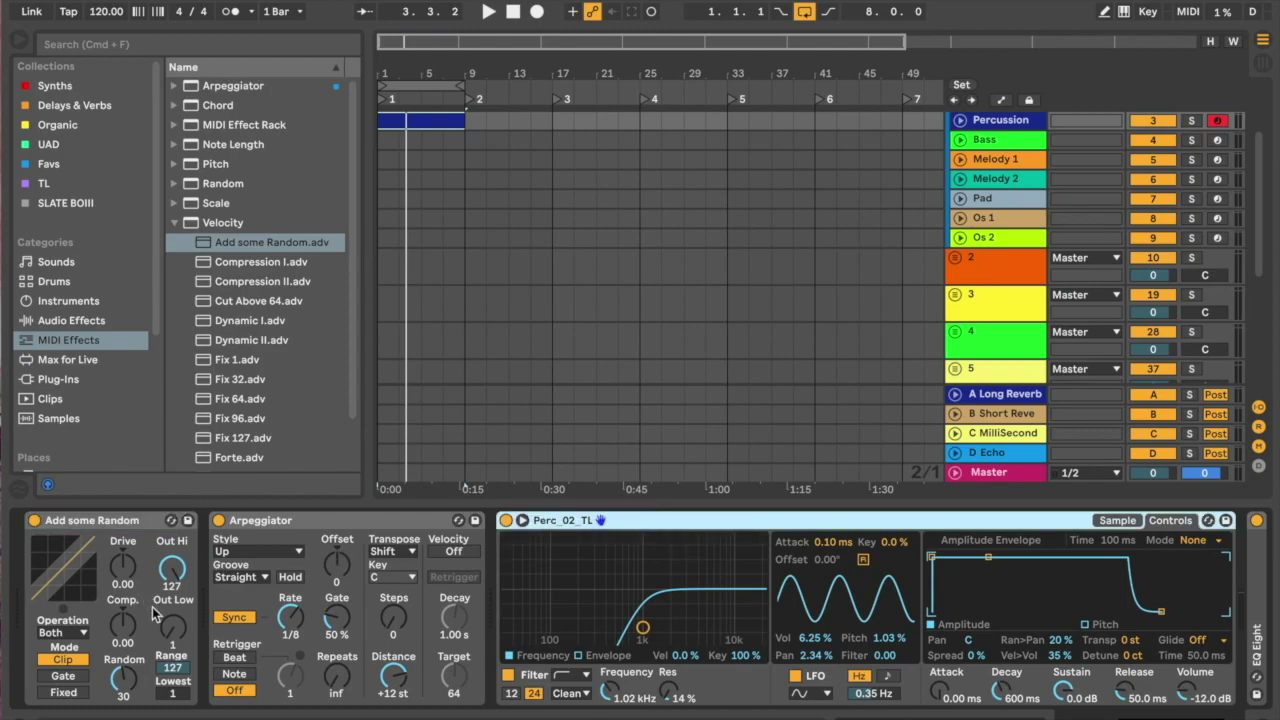
{"action": "left_click_drag", "start_coordinate": [170, 628], "coordinate": [169, 619]}
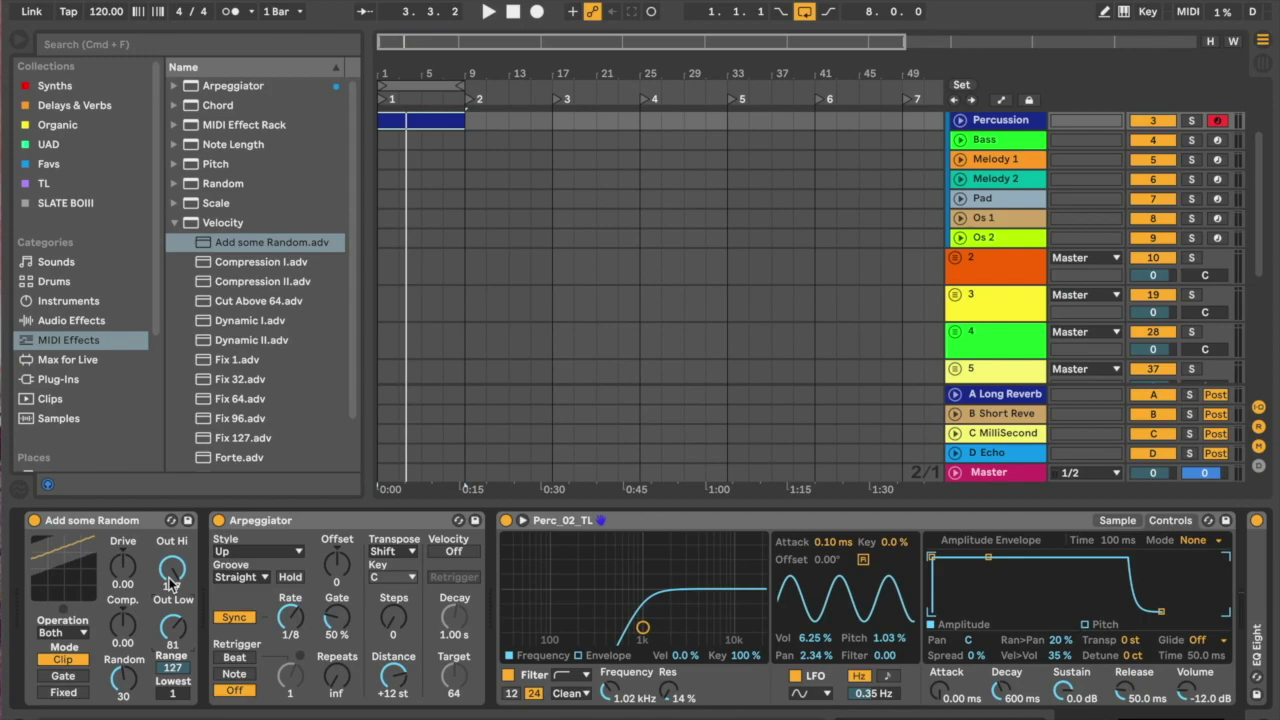
{"action": "left_click_drag", "start_coordinate": [171, 584], "coordinate": [170, 617]}
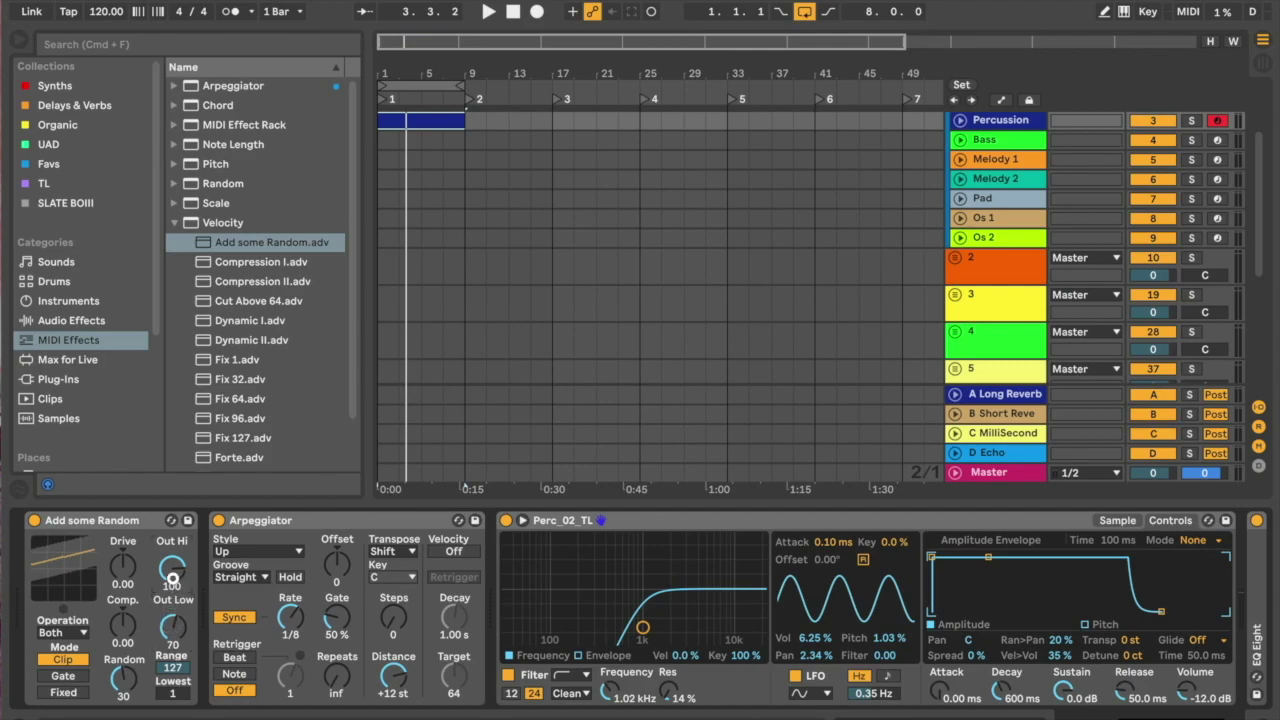
{"action": "left_click_drag", "start_coordinate": [119, 675], "coordinate": [119, 677]}
Step: Audition the Percussion clip to hear the randomized velocities
{"action": "double_click", "coordinate": [430, 128]}
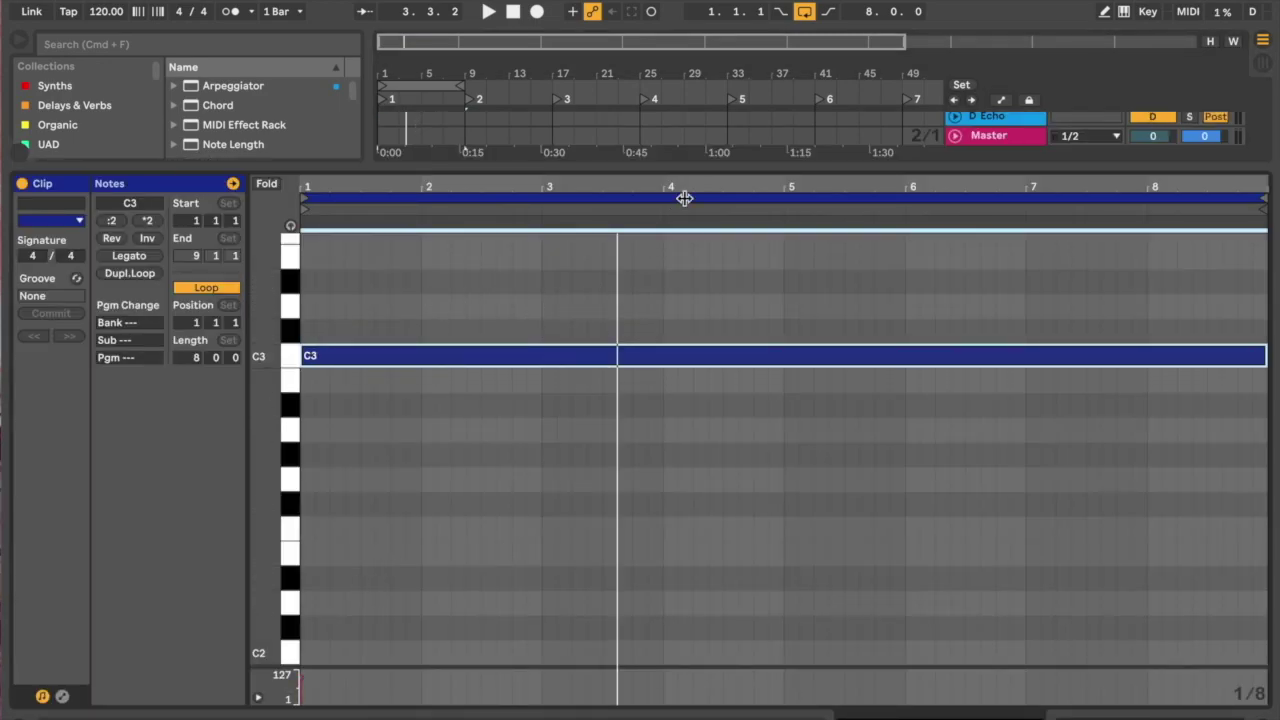
{"action": "key", "text": "super+alt+l"}
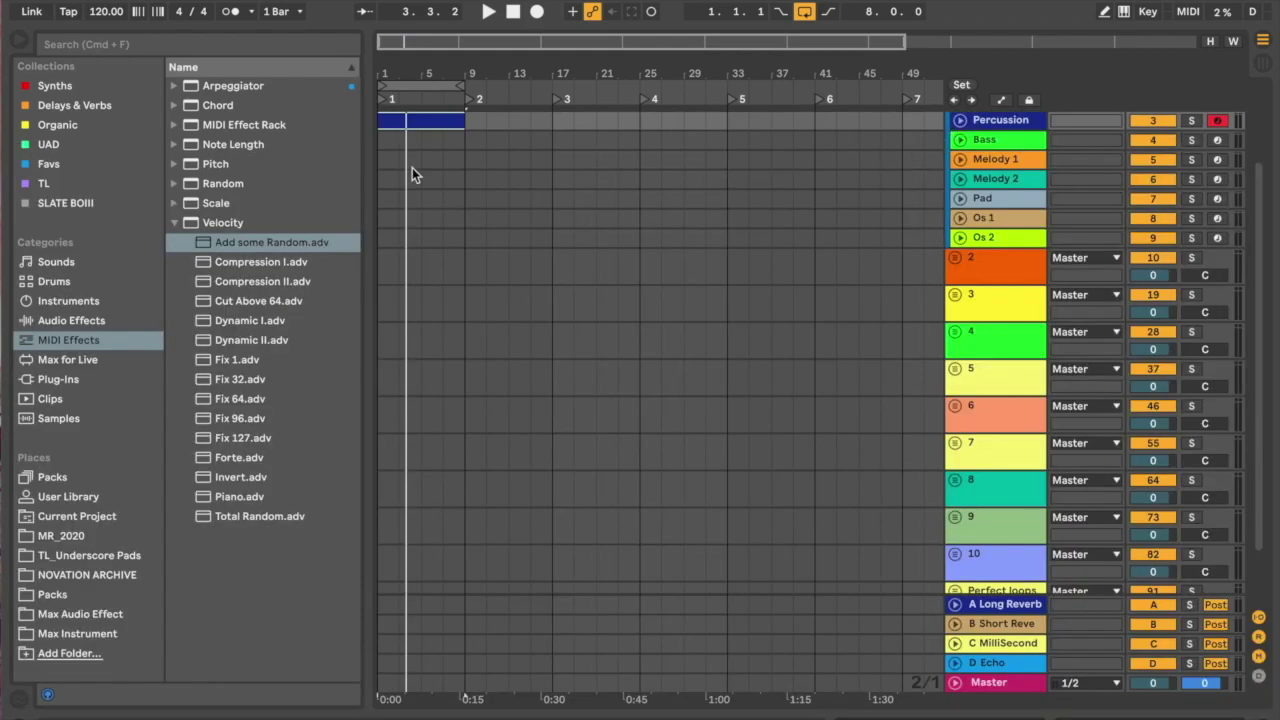
{"action": "double_click", "coordinate": [991, 118]}
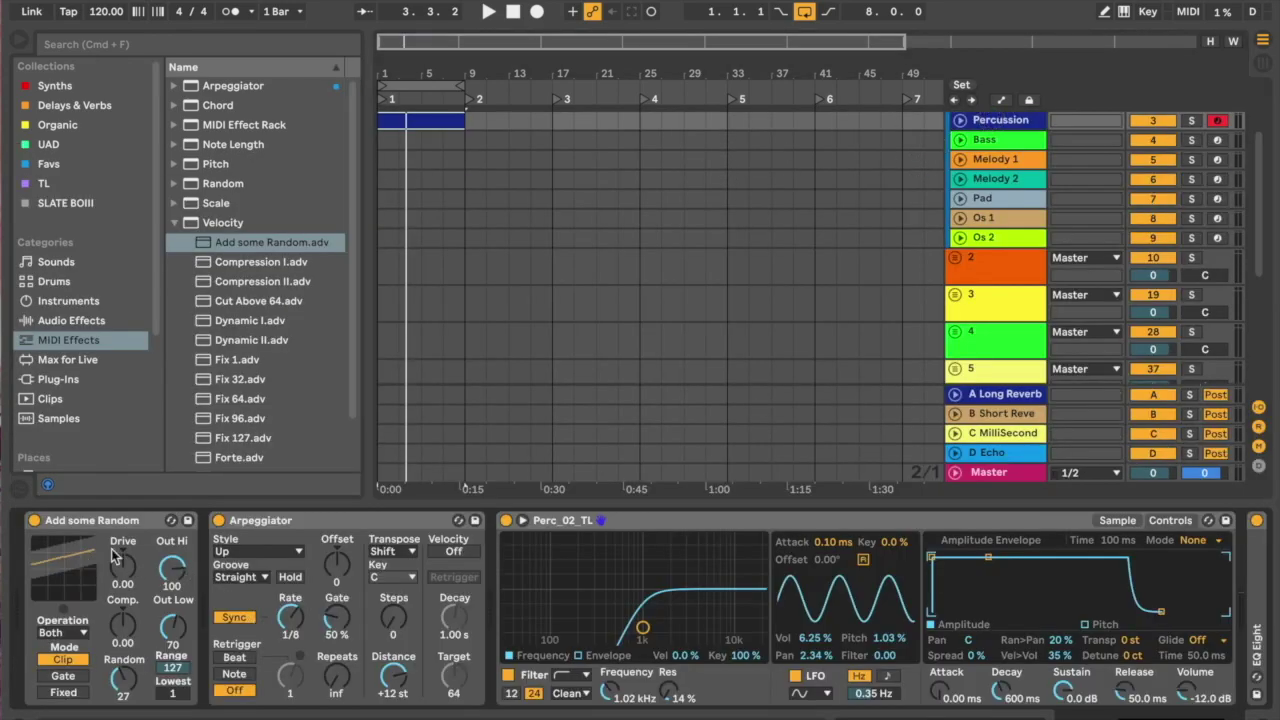
{"action": "key", "text": "space"}
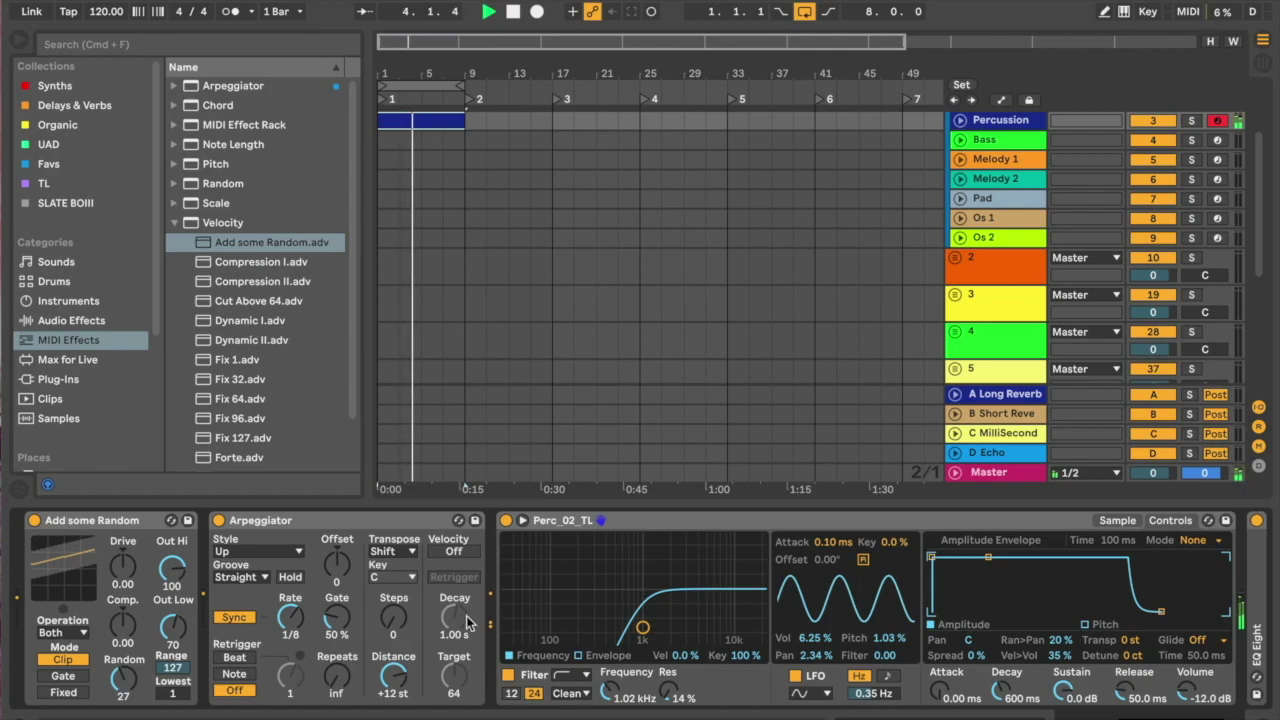
{"action": "key", "text": "space"}
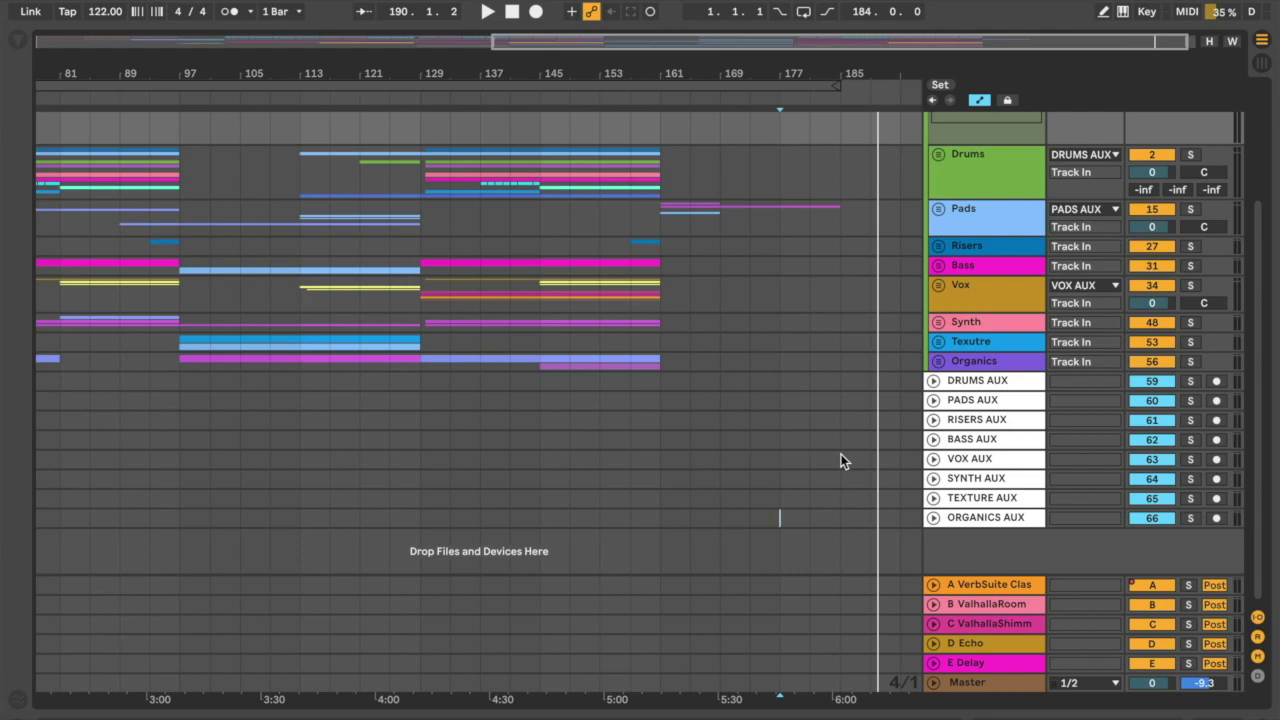
Step: Unfold the Drums group to reveal Drum Rack, Da Clear Kick, HiHats and PlankBongo
{"action": "scroll", "coordinate": [495, 294], "scroll_direction": "left", "scroll_amount": 3}
{"action": "scroll", "coordinate": [495, 294], "scroll_direction": "up", "scroll_amount": 2}
{"action": "scroll", "coordinate": [495, 294], "scroll_direction": "down", "scroll_amount": 2}
{"action": "scroll", "coordinate": [495, 294], "scroll_direction": "left", "scroll_amount": 1}
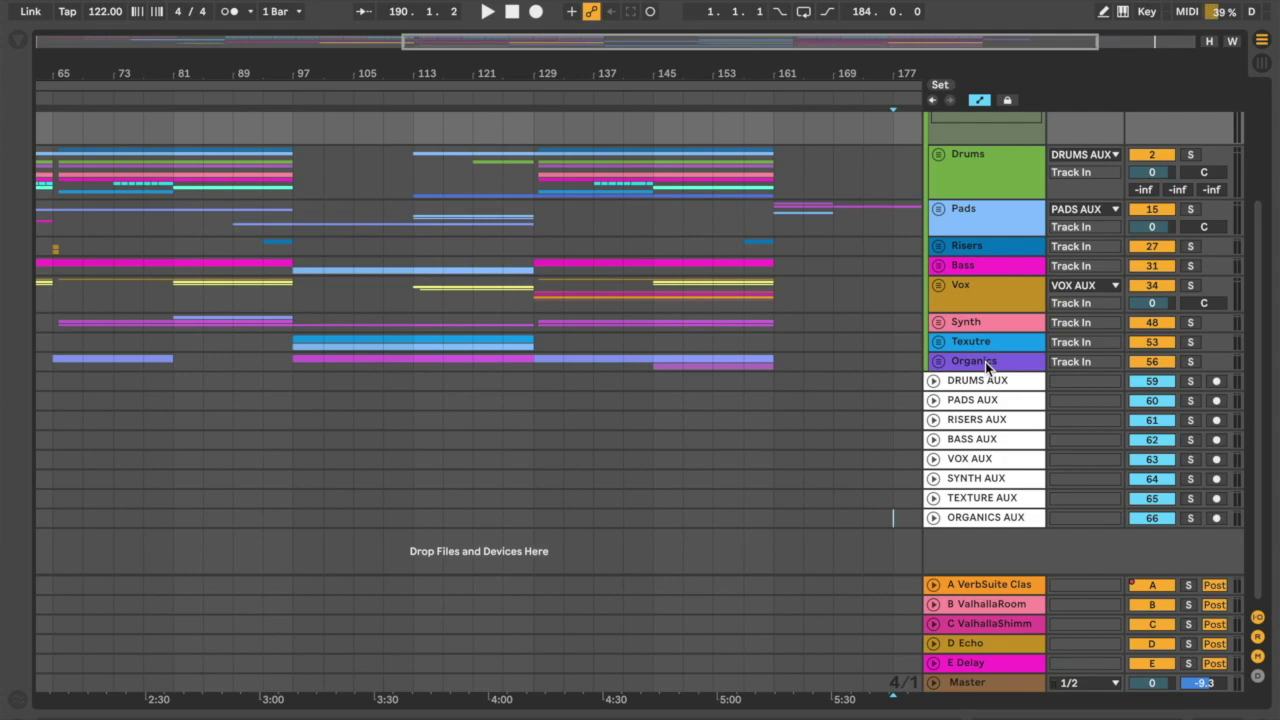
{"action": "scroll", "coordinate": [740, 288], "scroll_direction": "up", "scroll_amount": 2}
{"action": "scroll", "coordinate": [740, 288], "scroll_direction": "right", "scroll_amount": 3}
{"action": "left_click", "coordinate": [990, 248]}
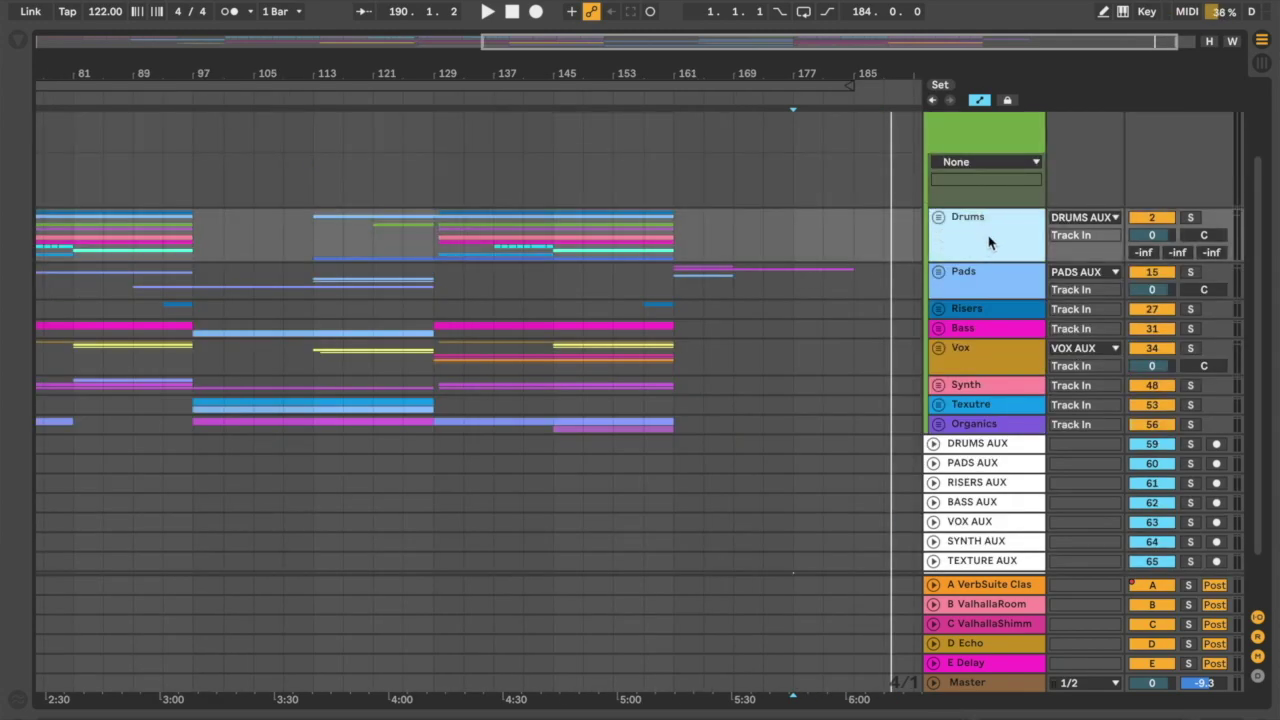
{"action": "key", "text": "Right"}
{"action": "scroll", "coordinate": [1000, 250], "scroll_direction": "down", "scroll_amount": 3}
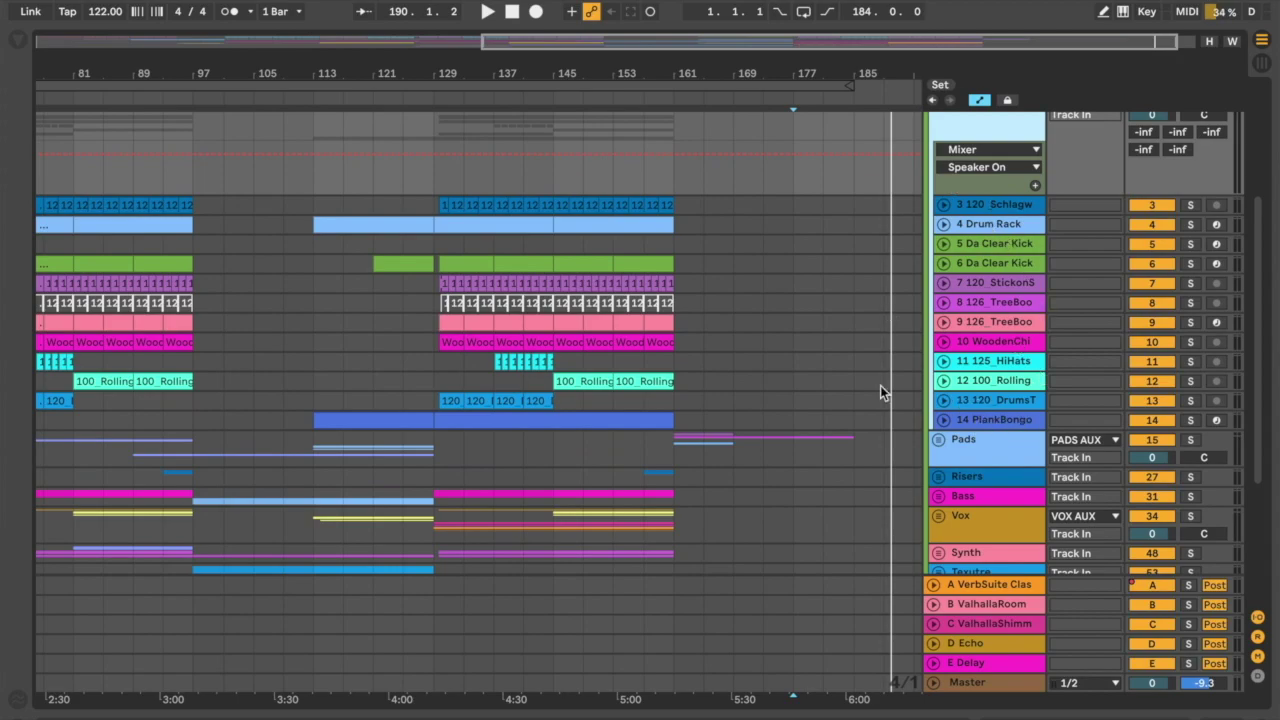
Step: Step through the drum tracks from the Da Clear Kick tracks down to WoodenChimes
{"action": "scroll", "coordinate": [950, 255], "scroll_direction": "up", "scroll_amount": 3}
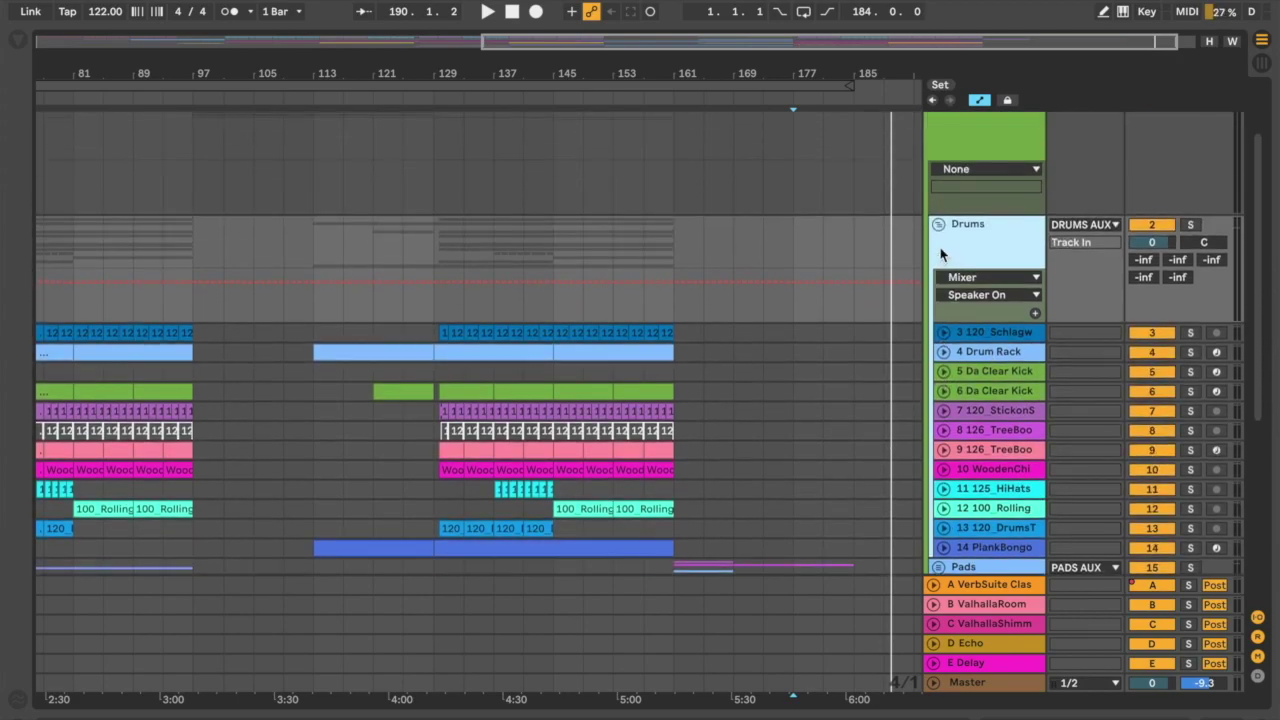
{"action": "left_click", "coordinate": [989, 370]}
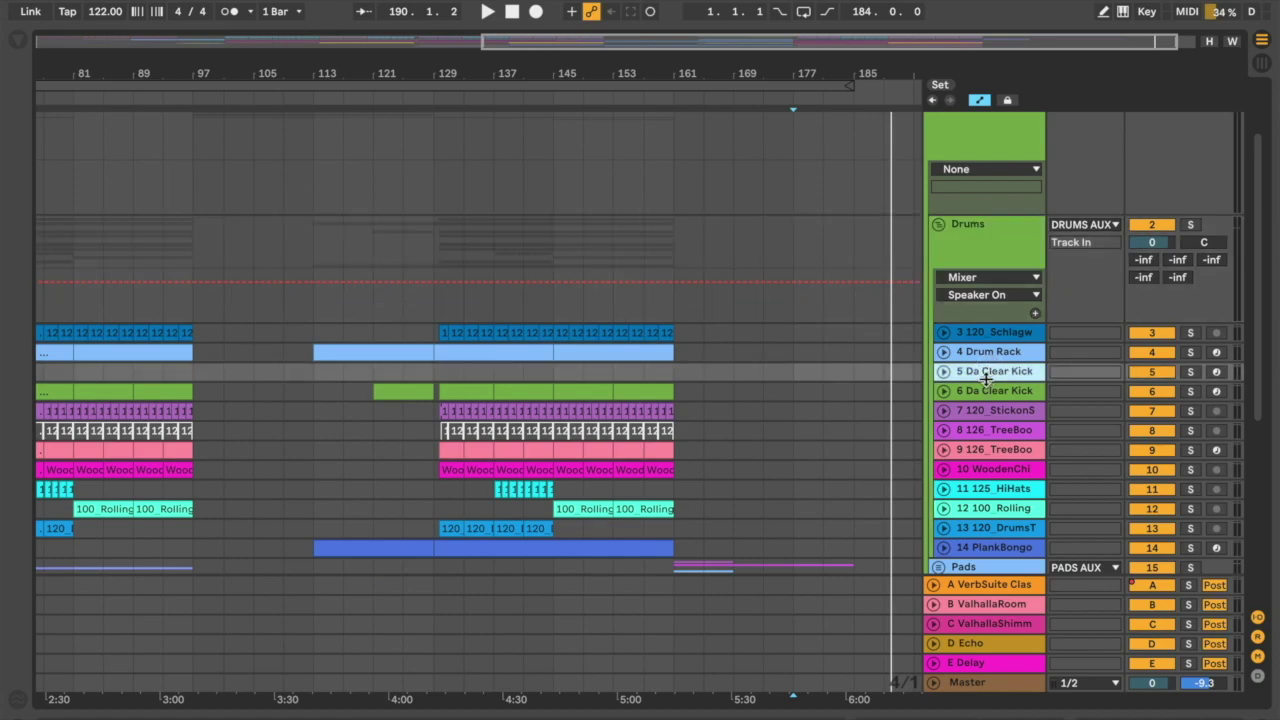
{"action": "left_click", "coordinate": [988, 391]}
{"action": "left_click", "coordinate": [988, 410]}
{"action": "left_click", "coordinate": [988, 430]}
{"action": "left_click", "coordinate": [988, 449]}
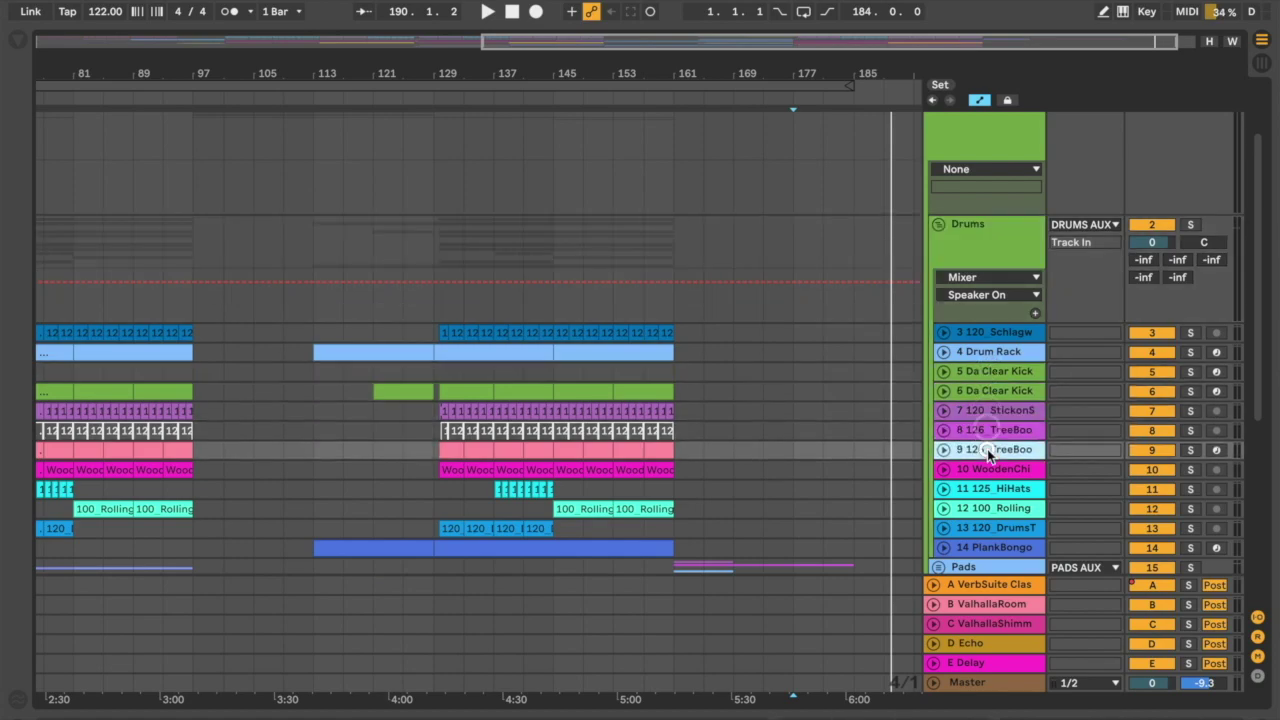
{"action": "left_click", "coordinate": [988, 469]}
Step: Show the Drums group's empty device chain, then fold the group again
{"action": "left_click", "coordinate": [980, 253]}
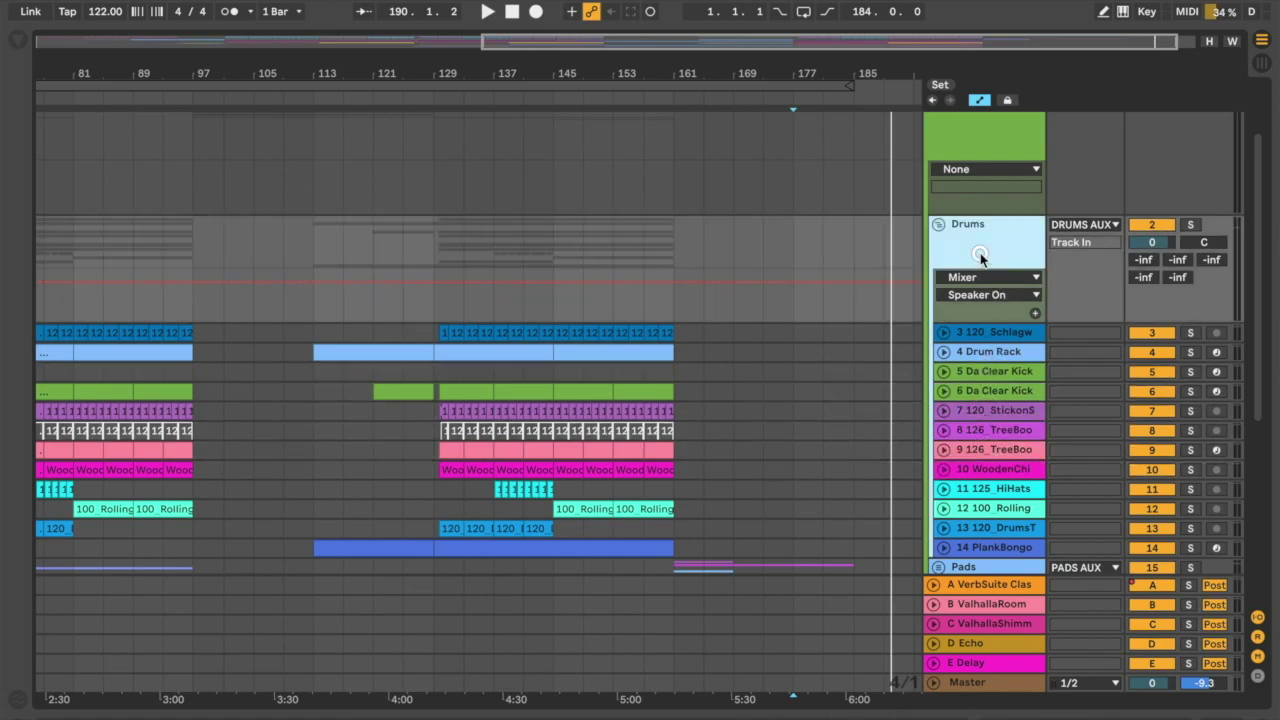
{"action": "double_click", "coordinate": [985, 235]}
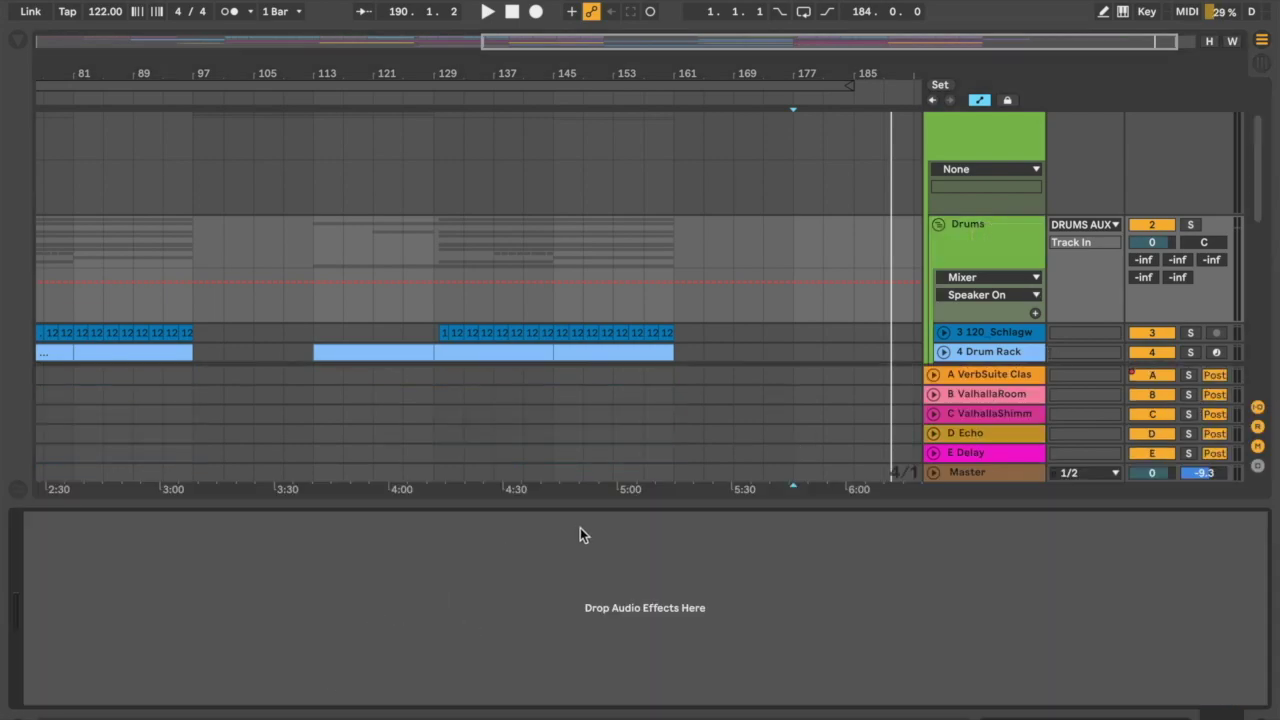
{"action": "scroll", "coordinate": [903, 221], "scroll_direction": "down", "scroll_amount": 10}
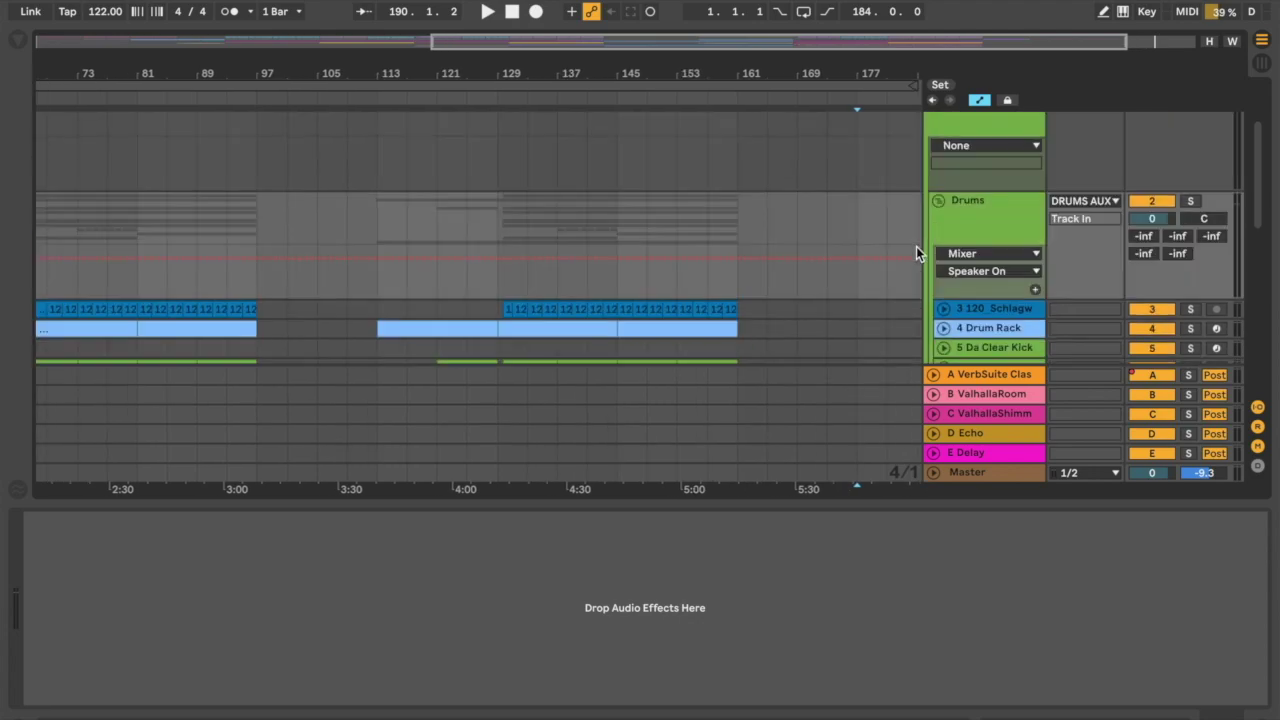
{"action": "scroll", "coordinate": [914, 251], "scroll_direction": "up", "scroll_amount": 5}
{"action": "left_click", "coordinate": [987, 224]}
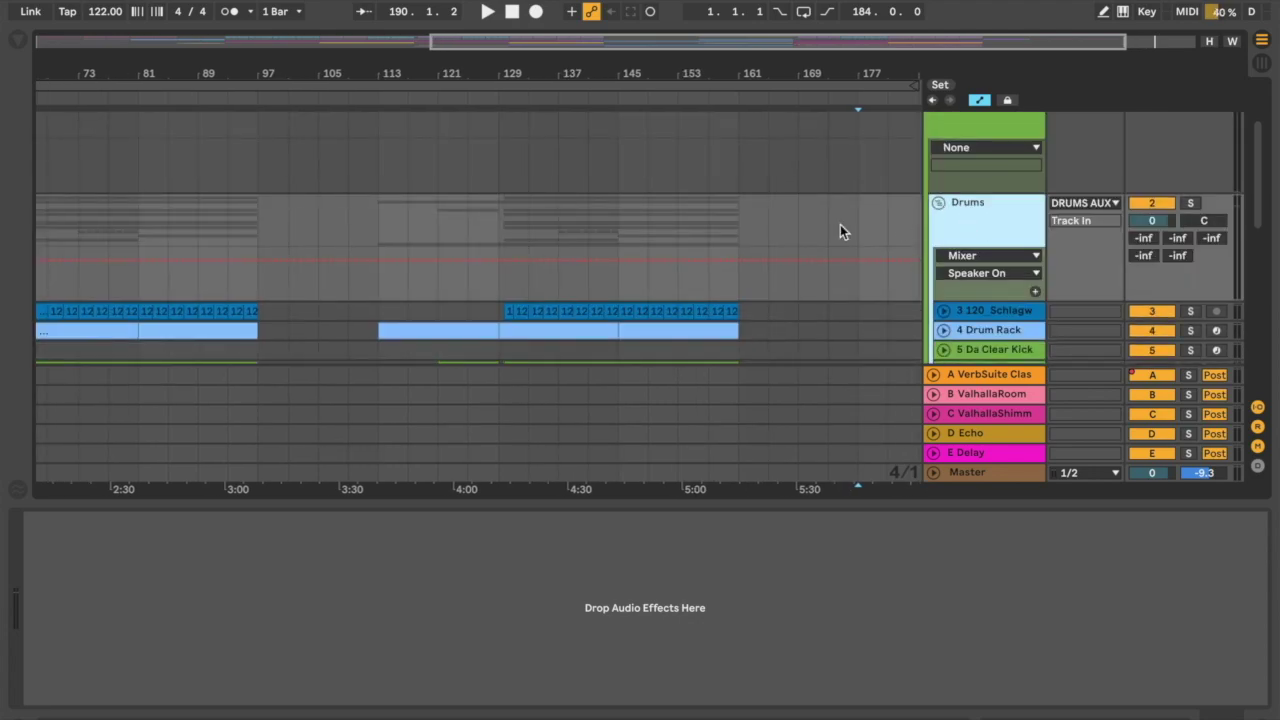
{"action": "scroll", "coordinate": [840, 224], "scroll_direction": "down", "scroll_amount": 5}
{"action": "scroll", "coordinate": [840, 224], "scroll_direction": "down", "scroll_amount": 2}
{"action": "scroll", "coordinate": [840, 224], "scroll_direction": "up", "scroll_amount": 4}
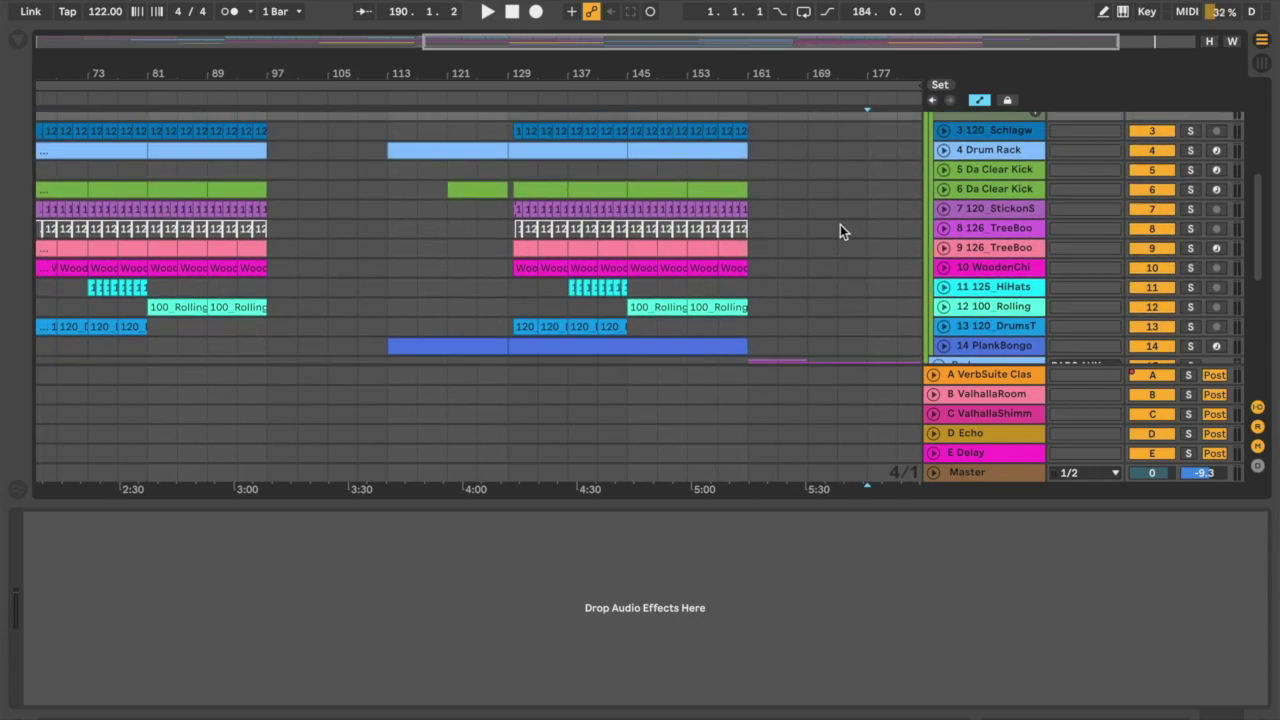
{"action": "scroll", "coordinate": [843, 220], "scroll_direction": "up", "scroll_amount": 4}
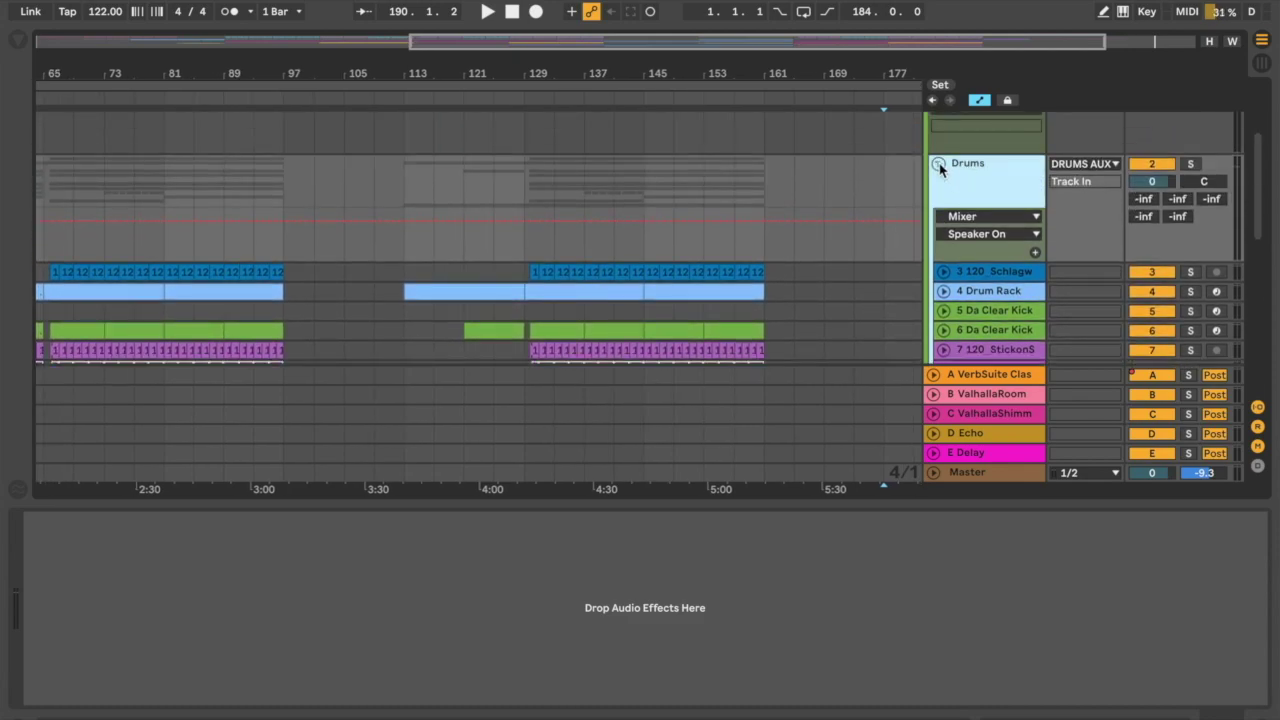
{"action": "left_click", "coordinate": [939, 163]}
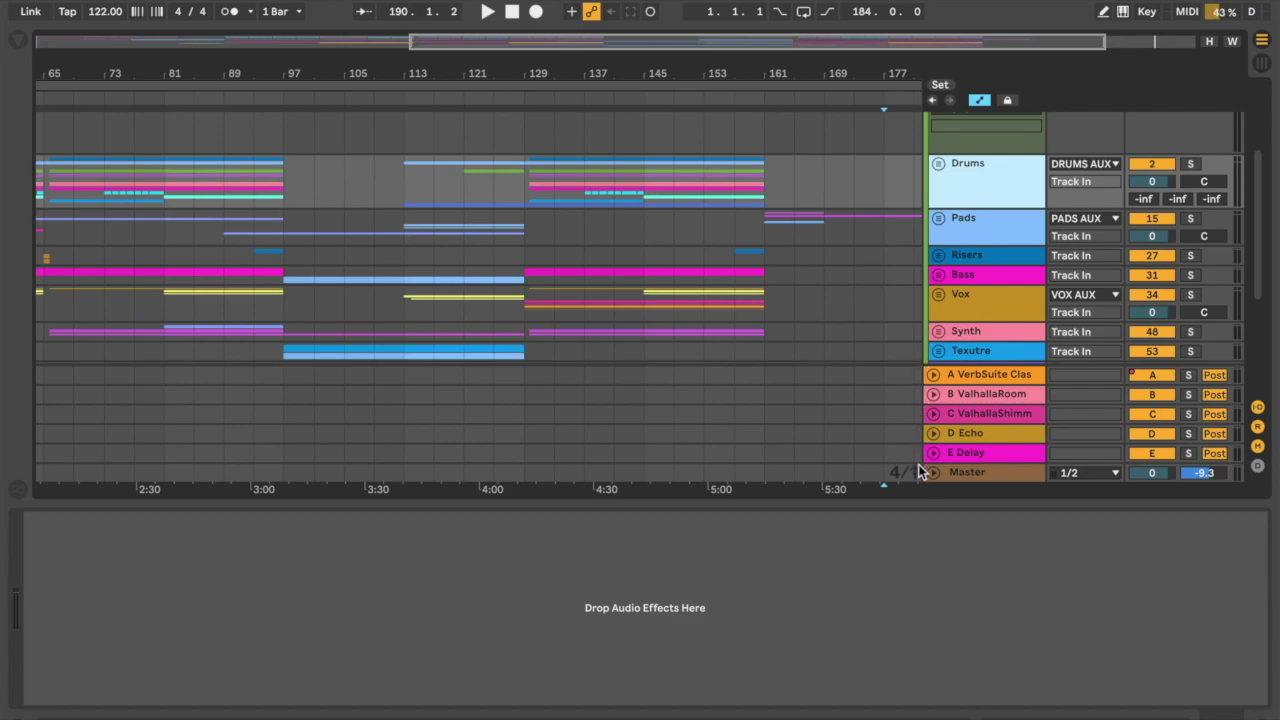
Step: Close the device panel and select the groups from Drums through Organics together
{"action": "double_click", "coordinate": [924, 500]}
{"action": "scroll", "coordinate": [968, 355], "scroll_direction": "up", "scroll_amount": 3}
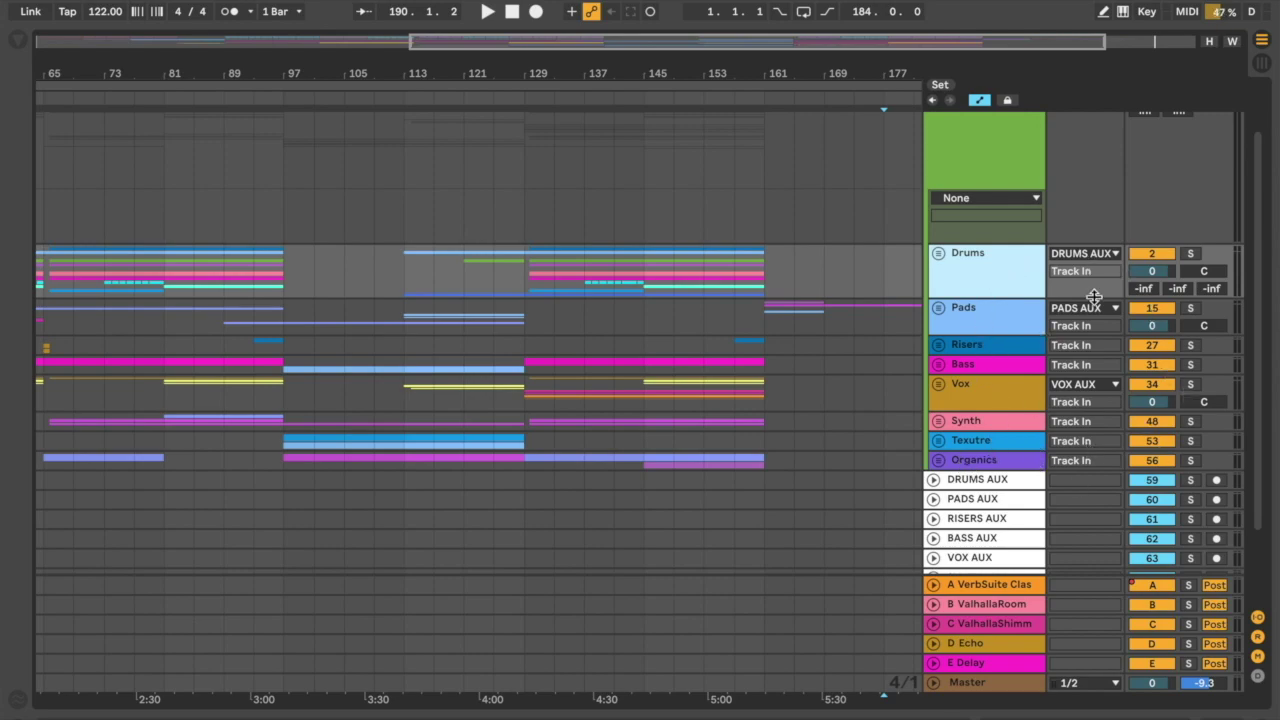
{"action": "left_click", "coordinate": [963, 310]}
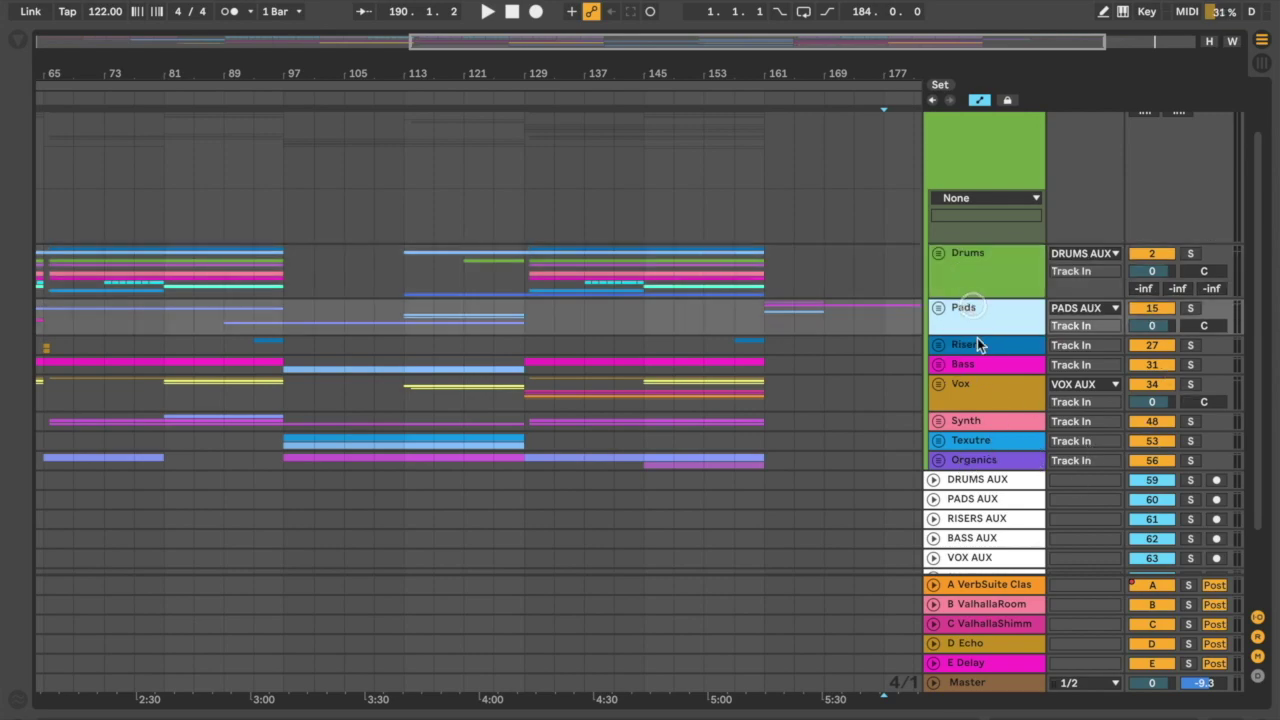
{"action": "left_click", "coordinate": [978, 344]}
{"action": "left_click", "coordinate": [979, 361]}
{"action": "left_click", "coordinate": [980, 397]}
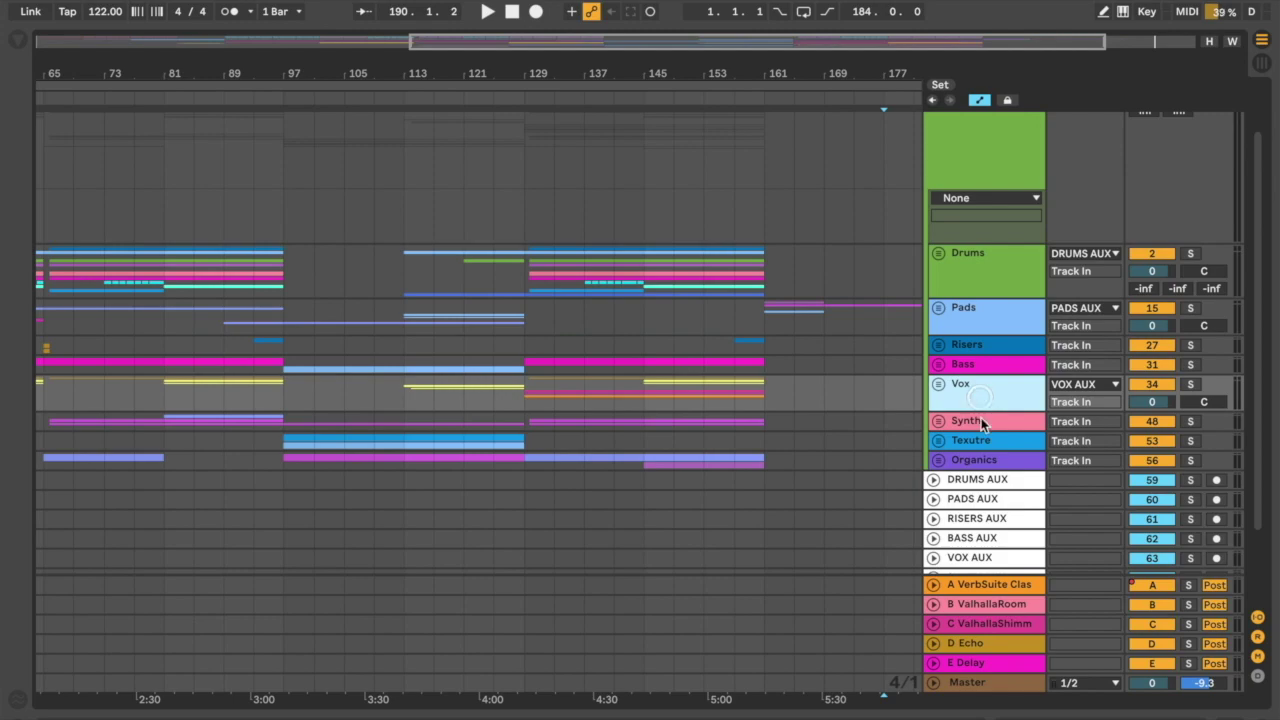
{"action": "left_click", "coordinate": [981, 420]}
{"action": "left_click", "coordinate": [981, 440]}
{"action": "left_click", "coordinate": [981, 460]}
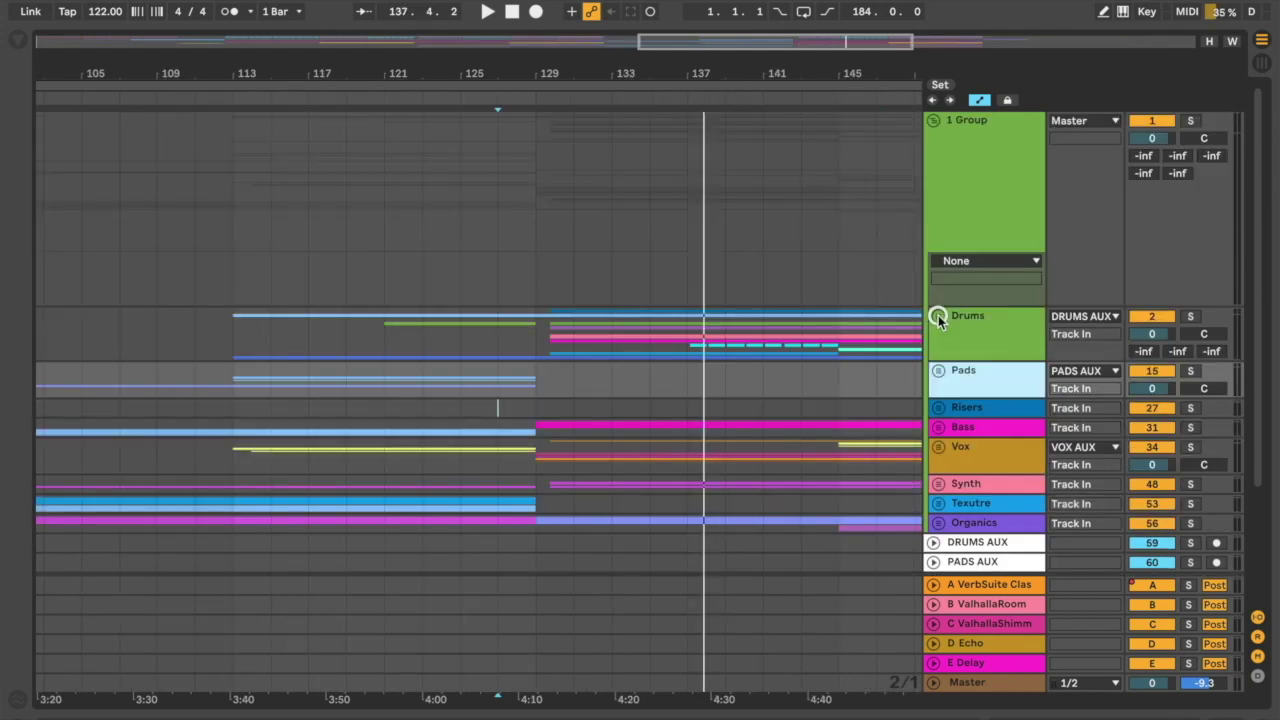
{"action": "left_click", "coordinate": [977, 345]}
{"action": "scroll", "coordinate": [977, 345], "scroll_direction": "down", "scroll_amount": 3}
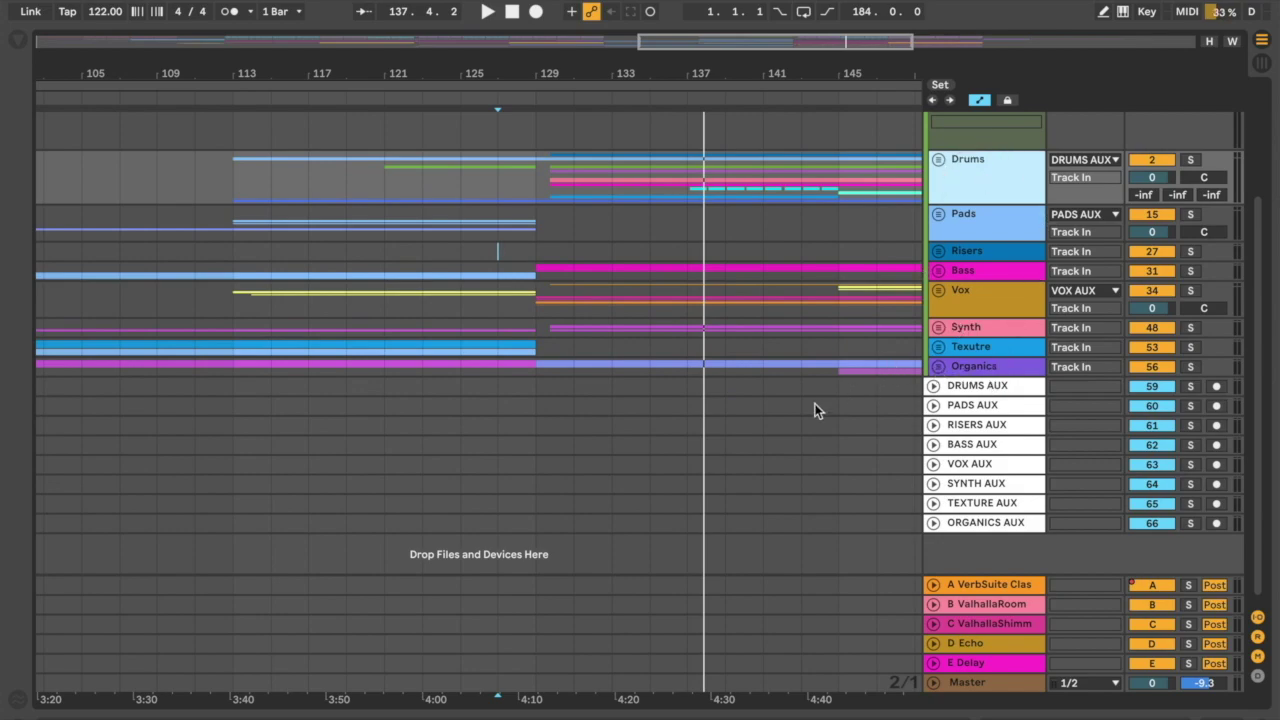
Step: Group Drums through Organics into 1 Group with Ctrl+G, fold it, and unfold DRUMS AUX
{"action": "key", "text": "ctrl+g"}
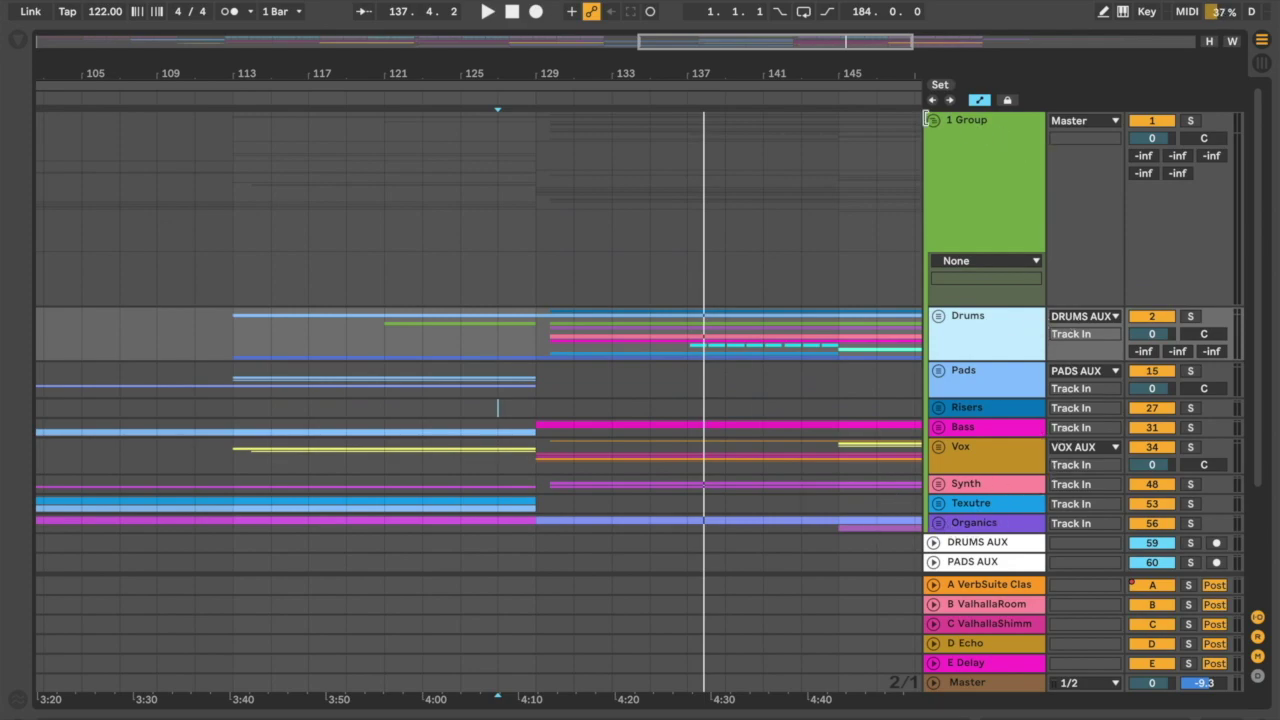
{"action": "left_click", "coordinate": [928, 119]}
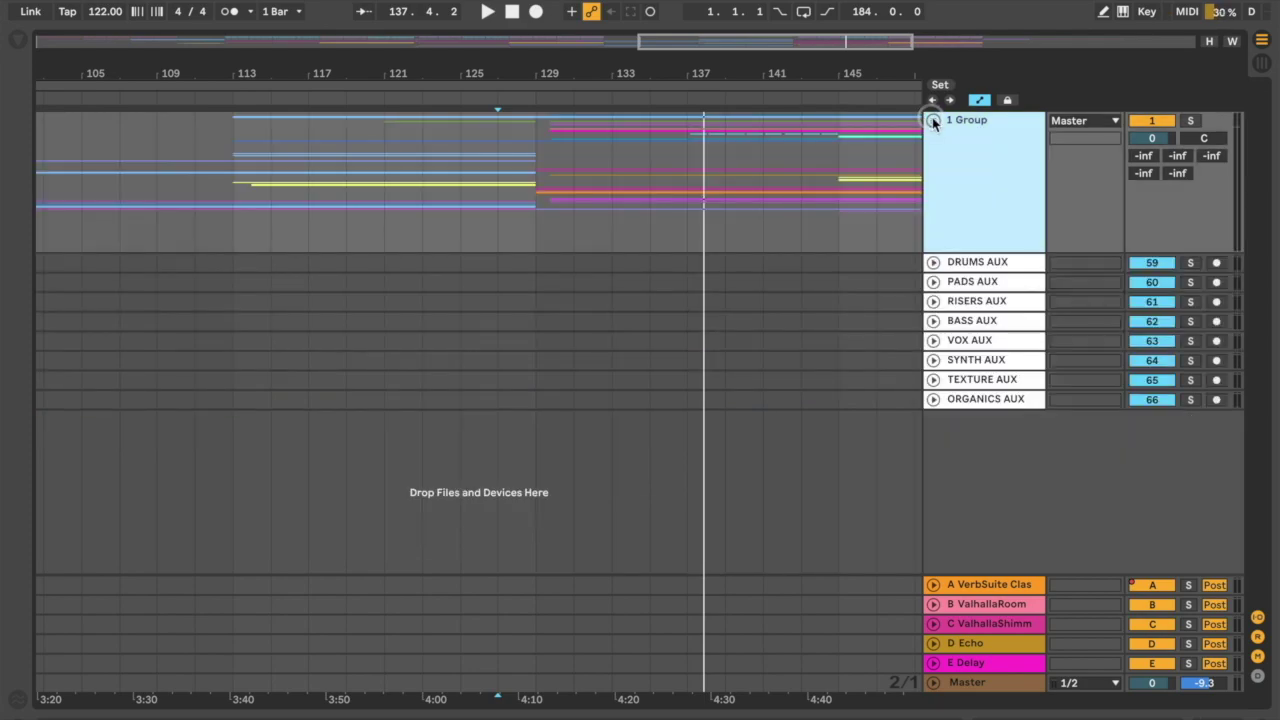
{"action": "left_click", "coordinate": [983, 264]}
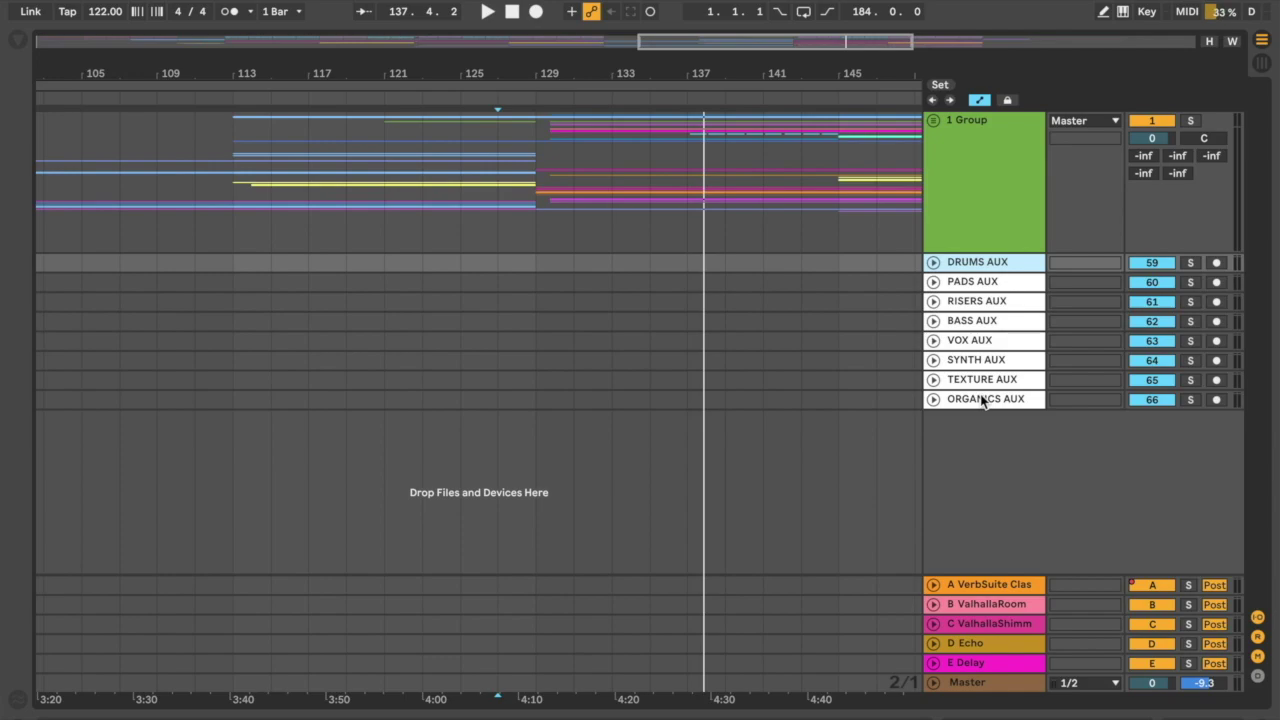
{"action": "left_click", "coordinate": [932, 263]}
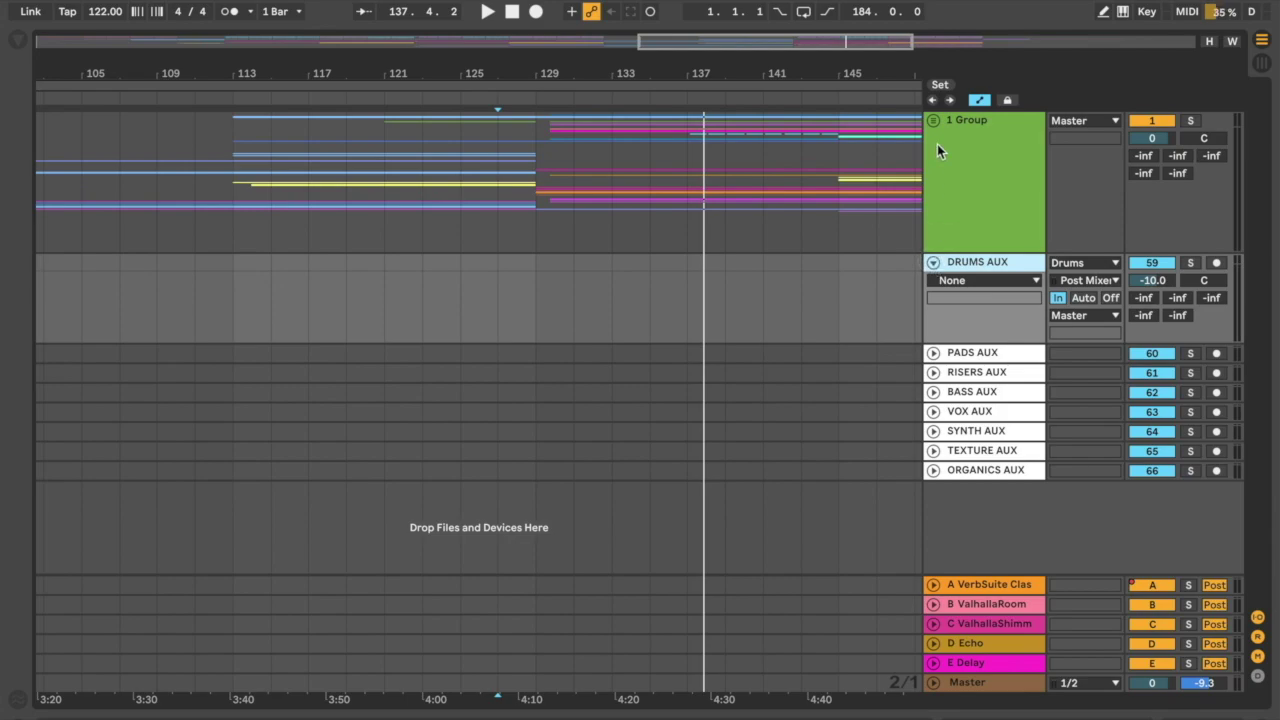
Step: Unfold 1 Group and route the Drums track's output to DRUMS AUX
{"action": "key", "text": "ctrl+alt+u"}
{"action": "left_click", "coordinate": [970, 332]}
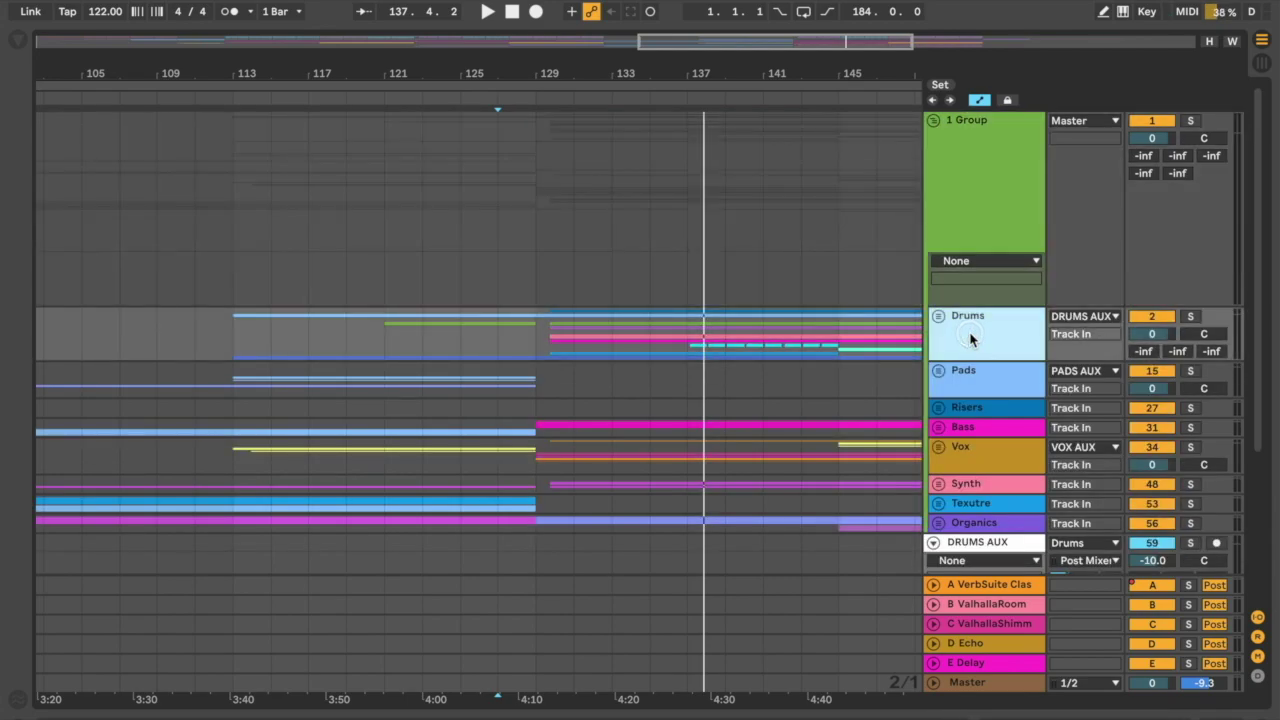
{"action": "left_click", "coordinate": [1083, 316]}
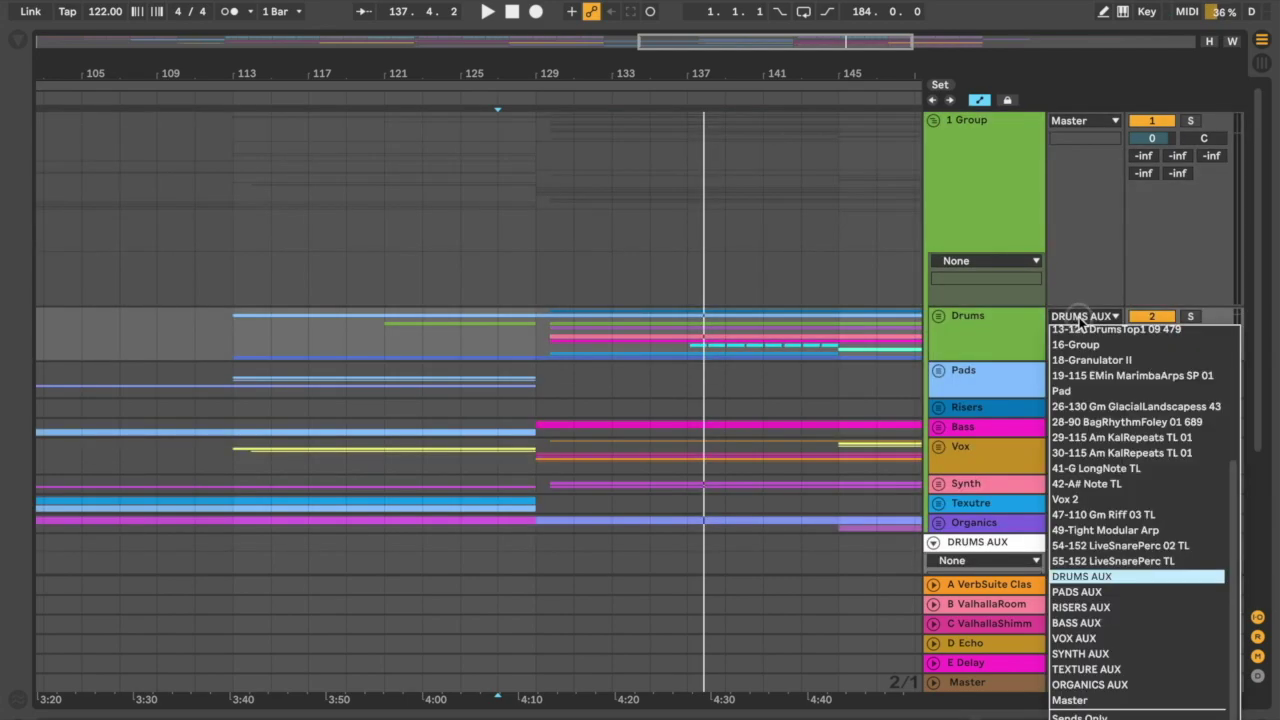
{"action": "left_click", "coordinate": [1083, 576]}
{"action": "scroll", "coordinate": [1036, 360], "scroll_direction": "down", "scroll_amount": 5}
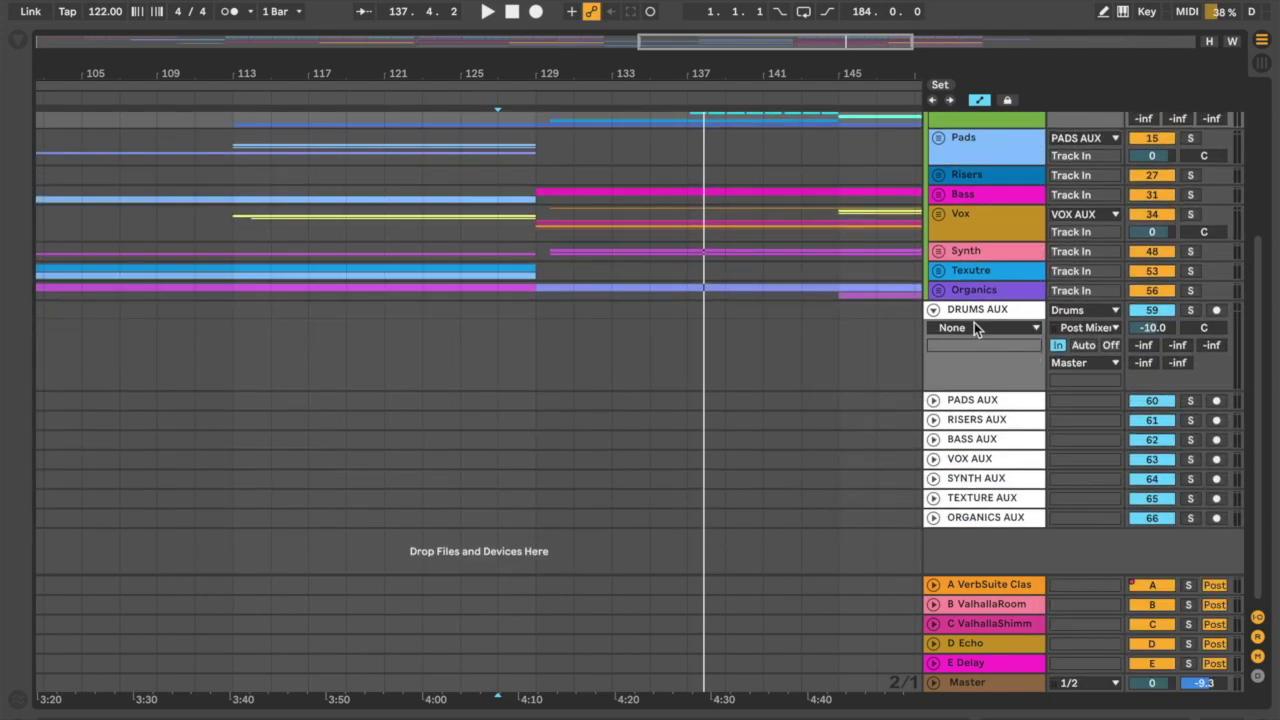
Step: Confirm DRUMS AUX takes its audio input from Drums
{"action": "left_click", "coordinate": [987, 311]}
{"action": "left_click", "coordinate": [1085, 310]}
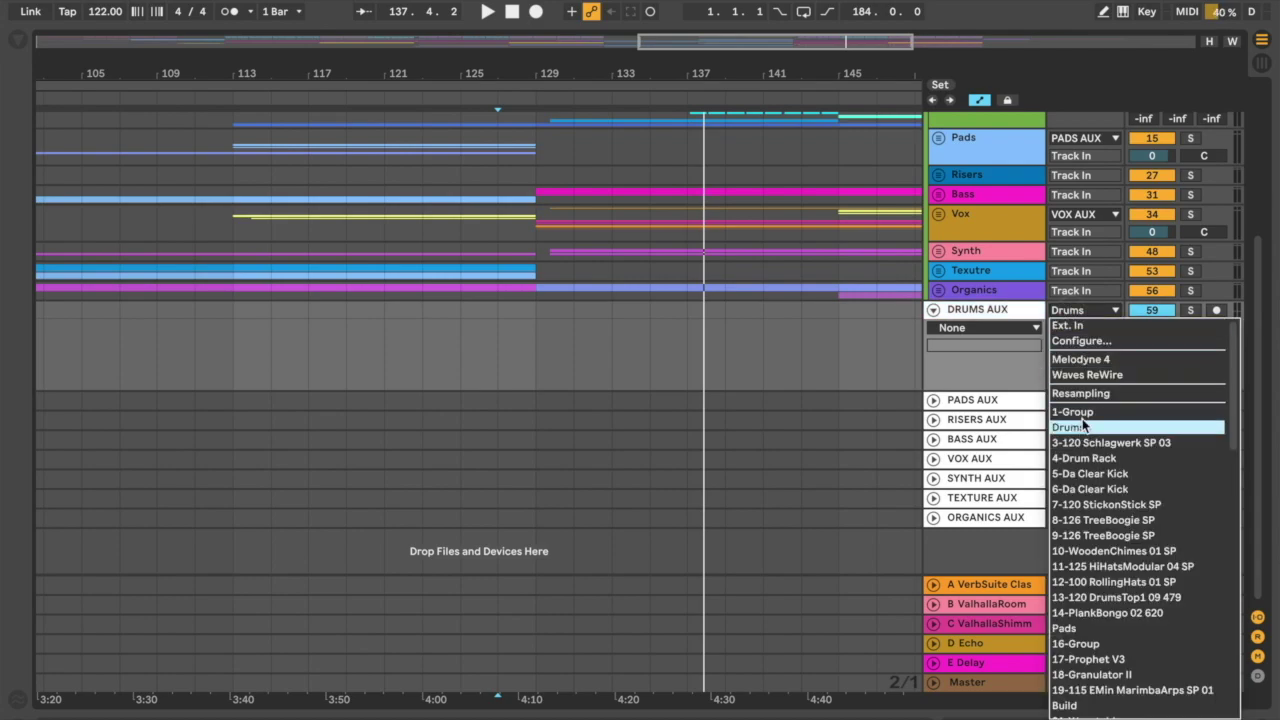
{"action": "left_click", "coordinate": [990, 313]}
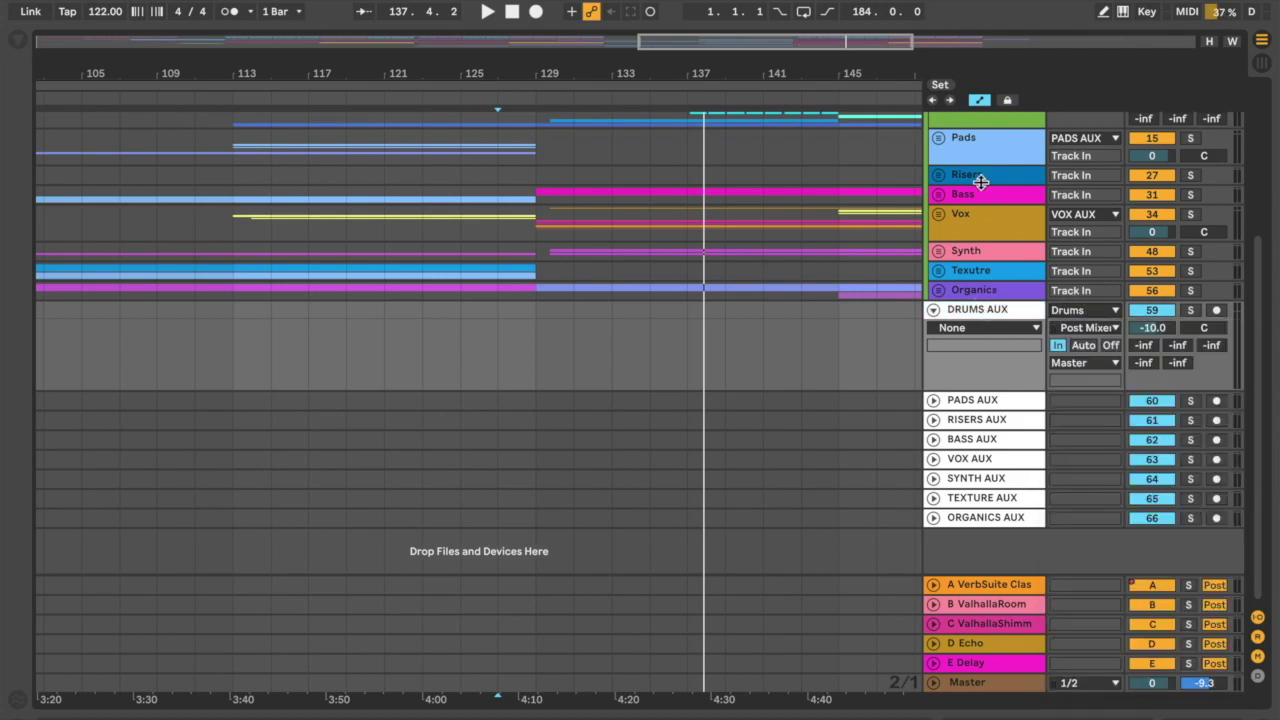
{"action": "scroll", "coordinate": [950, 175], "scroll_direction": "up", "scroll_amount": 4}
{"action": "scroll", "coordinate": [964, 172], "scroll_direction": "down", "scroll_amount": 5}
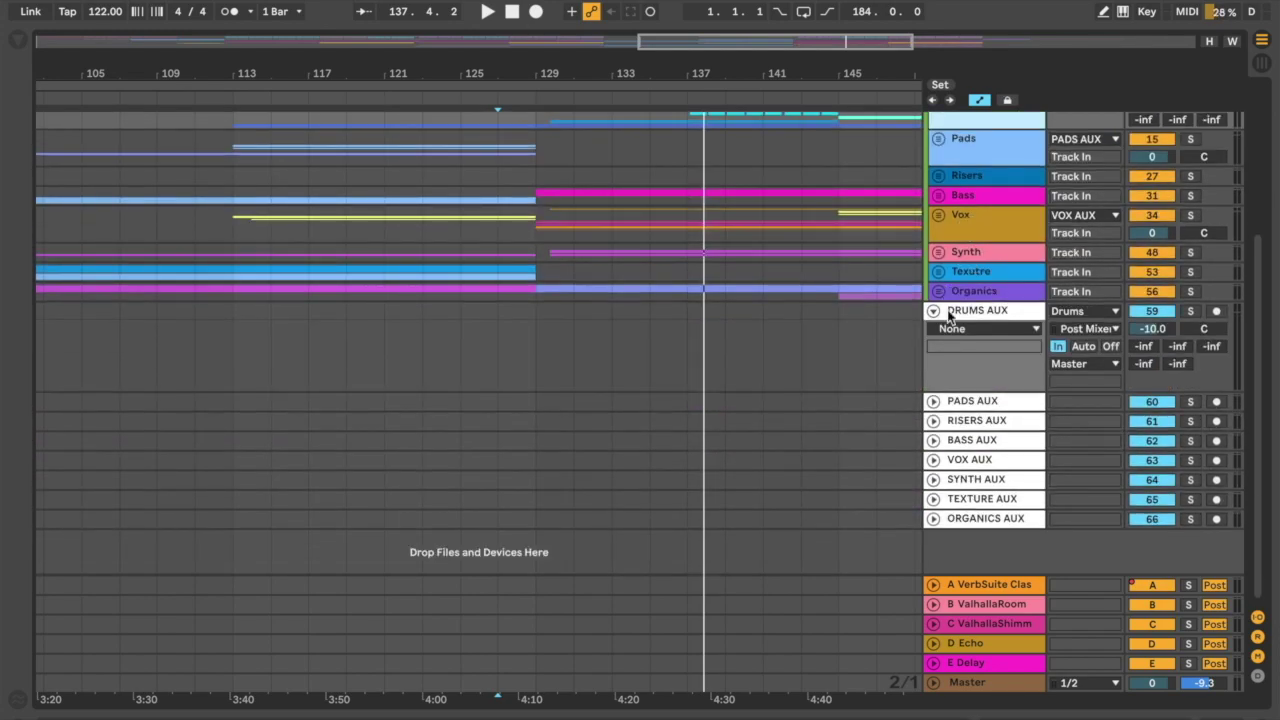
{"action": "left_click", "coordinate": [965, 311]}
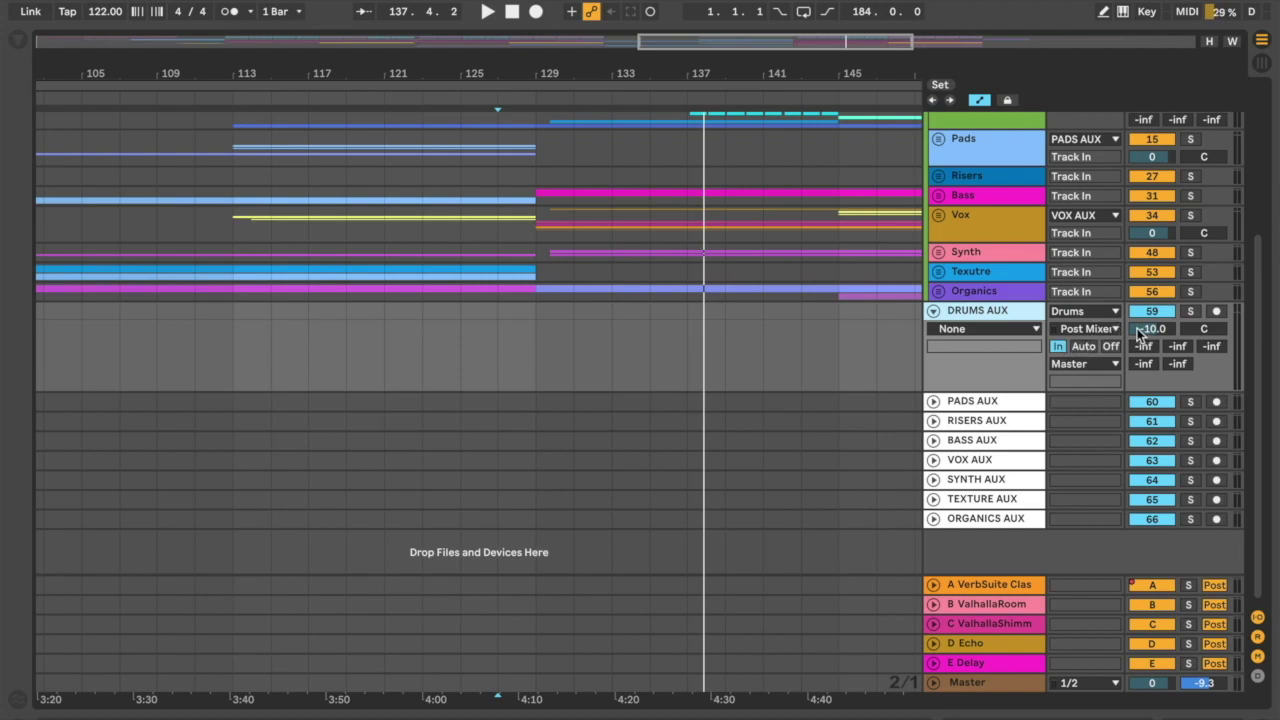
Step: Refold and unfold DRUMS AUX, then show the Master track's plug-in chain
{"action": "left_click", "coordinate": [935, 315]}
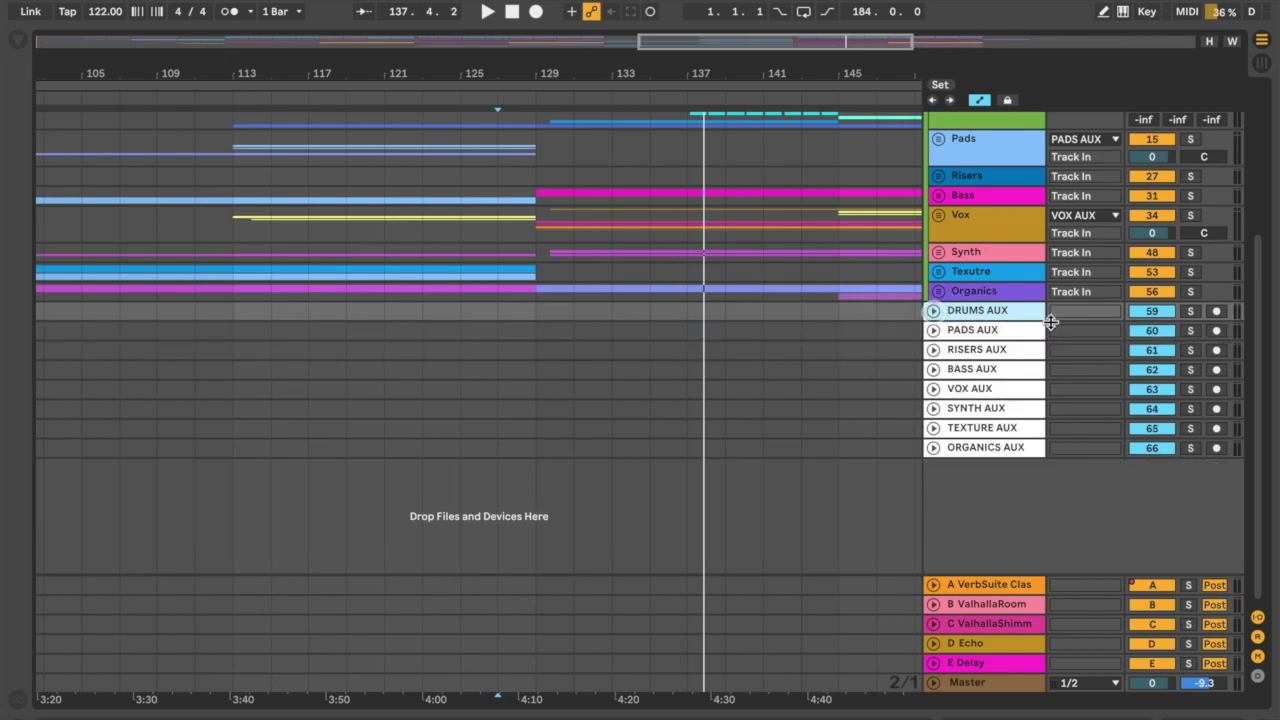
{"action": "left_click", "coordinate": [935, 315]}
{"action": "scroll", "coordinate": [1010, 494], "scroll_direction": "up", "scroll_amount": 4}
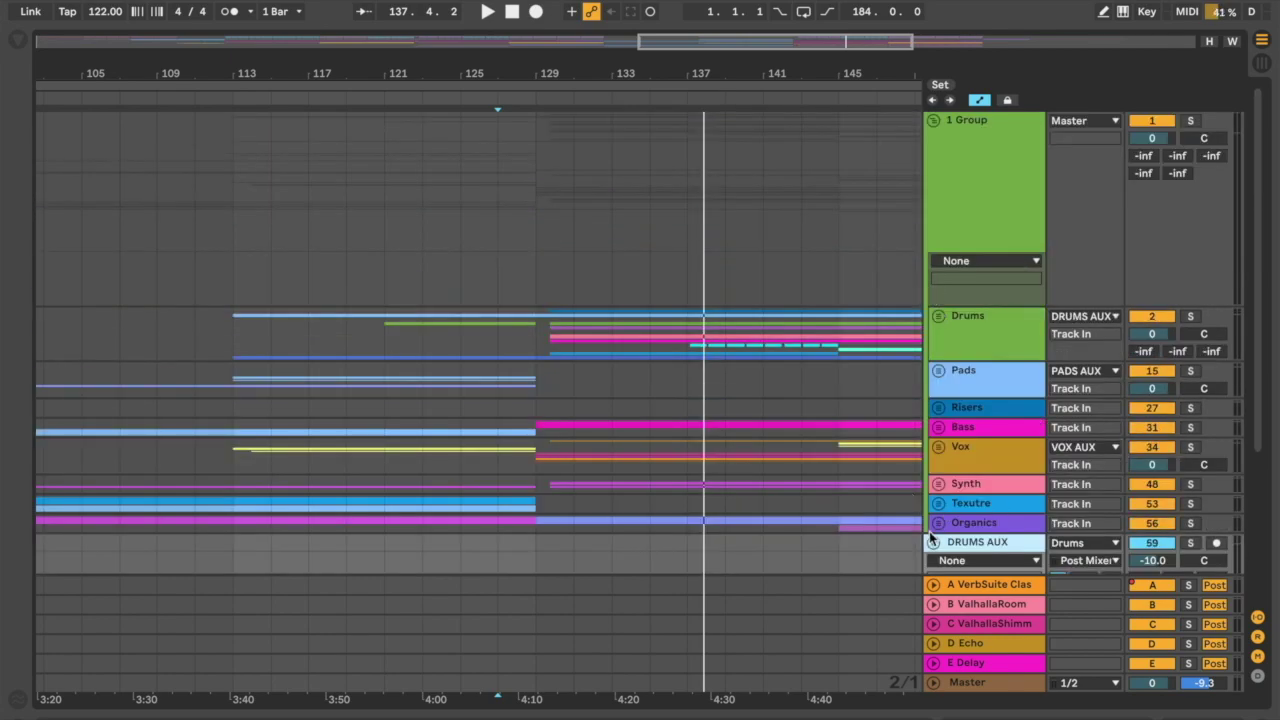
{"action": "left_click", "coordinate": [990, 684]}
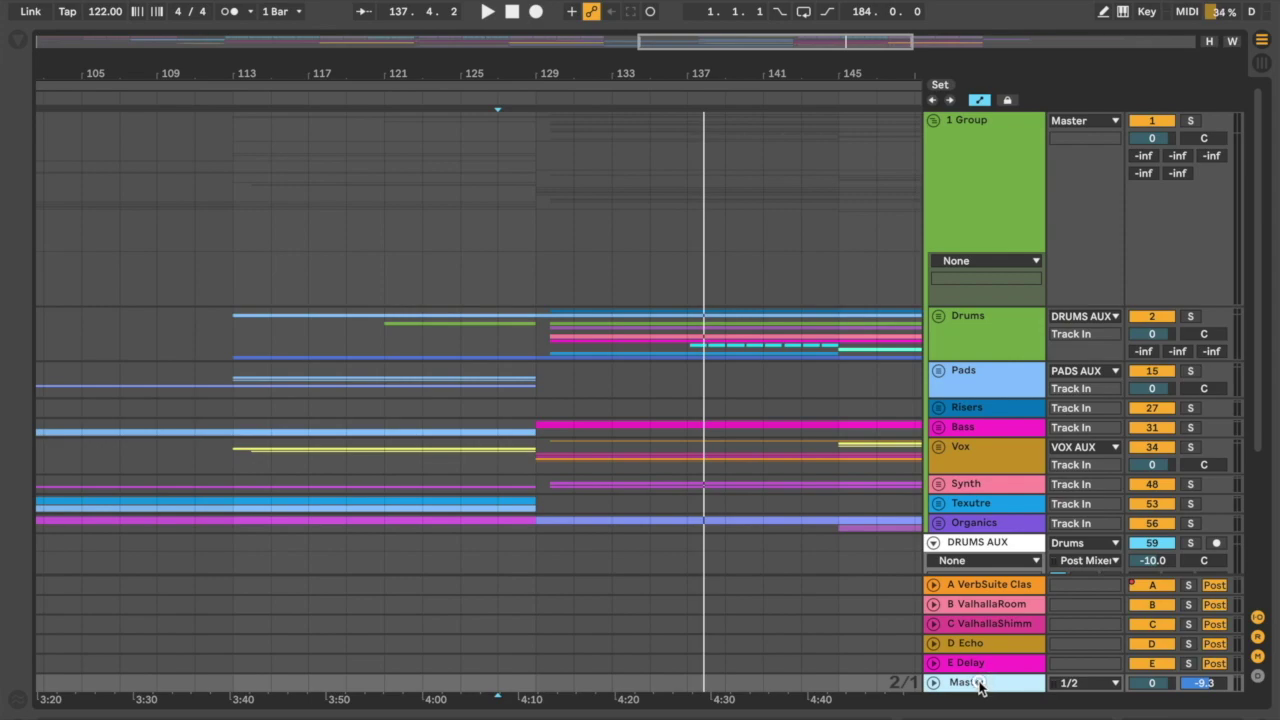
{"action": "double_click", "coordinate": [988, 683]}
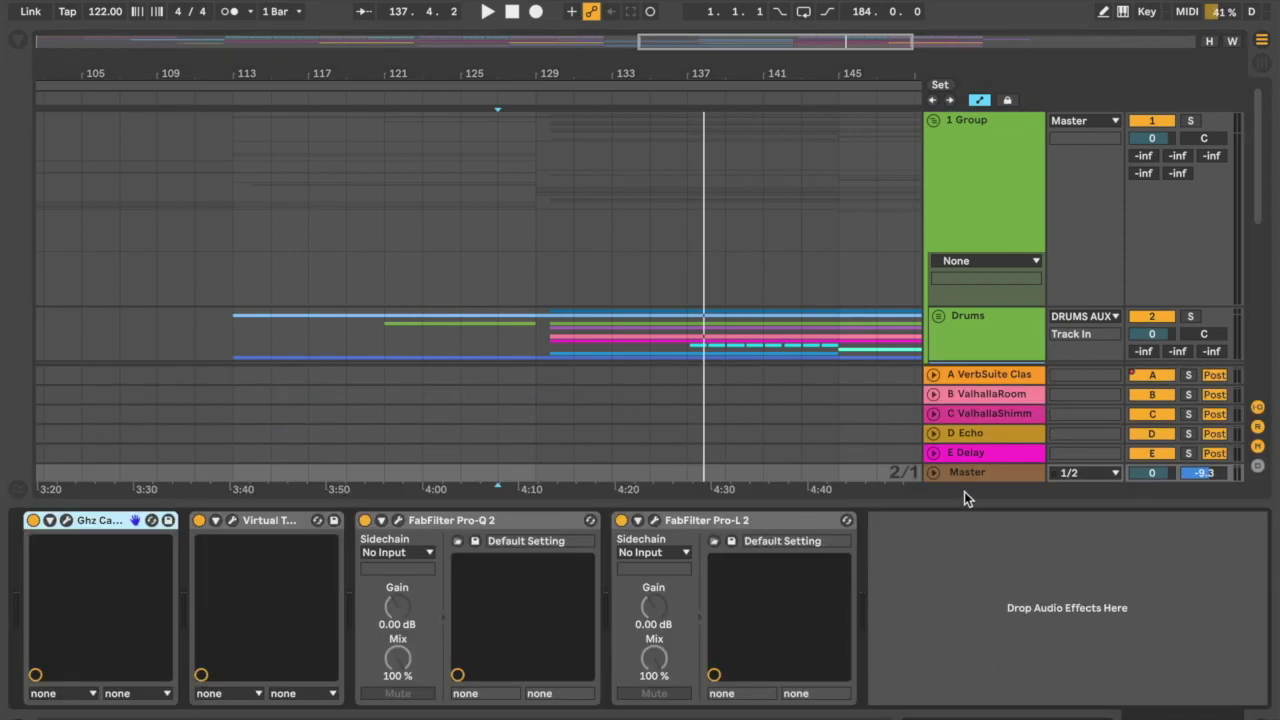
Step: Hide the Master device chain, scroll down to the aux tracks, and unfold DRUMS AUX
{"action": "key", "text": "ctrl+alt+l"}
{"action": "scroll", "coordinate": [948, 343], "scroll_direction": "down", "scroll_amount": 2}
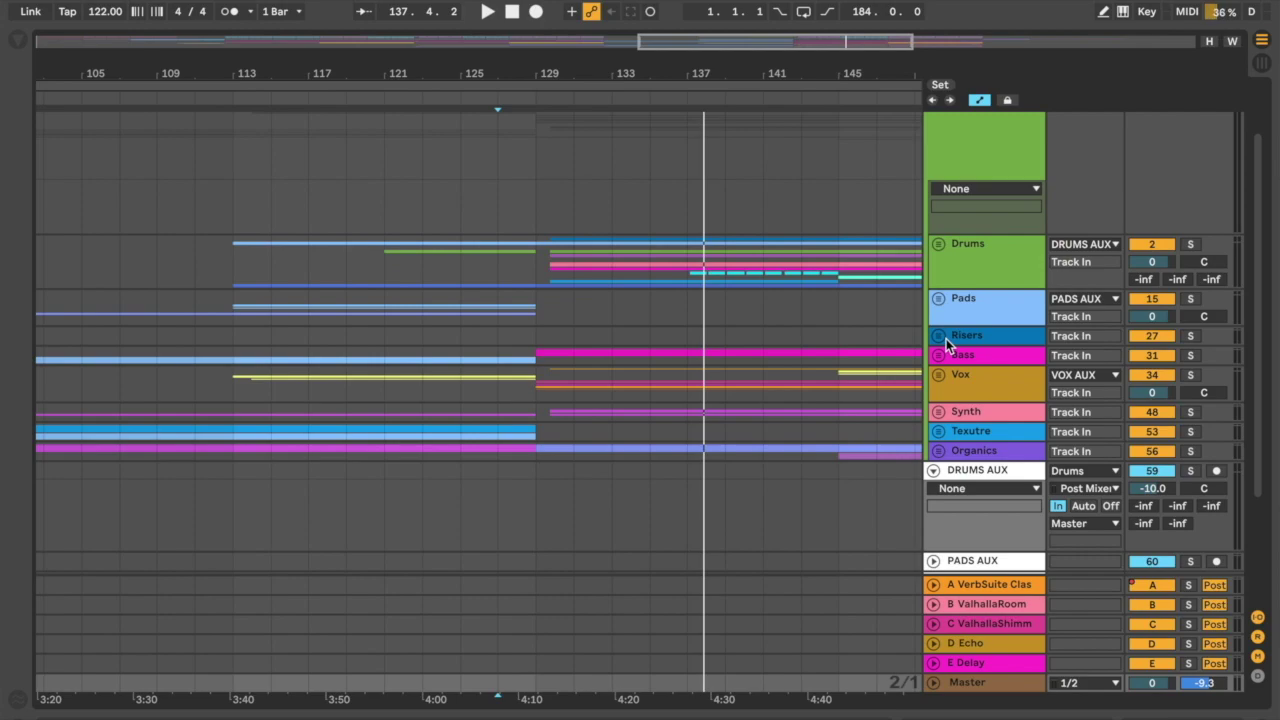
{"action": "scroll", "coordinate": [950, 340], "scroll_direction": "down", "scroll_amount": 3}
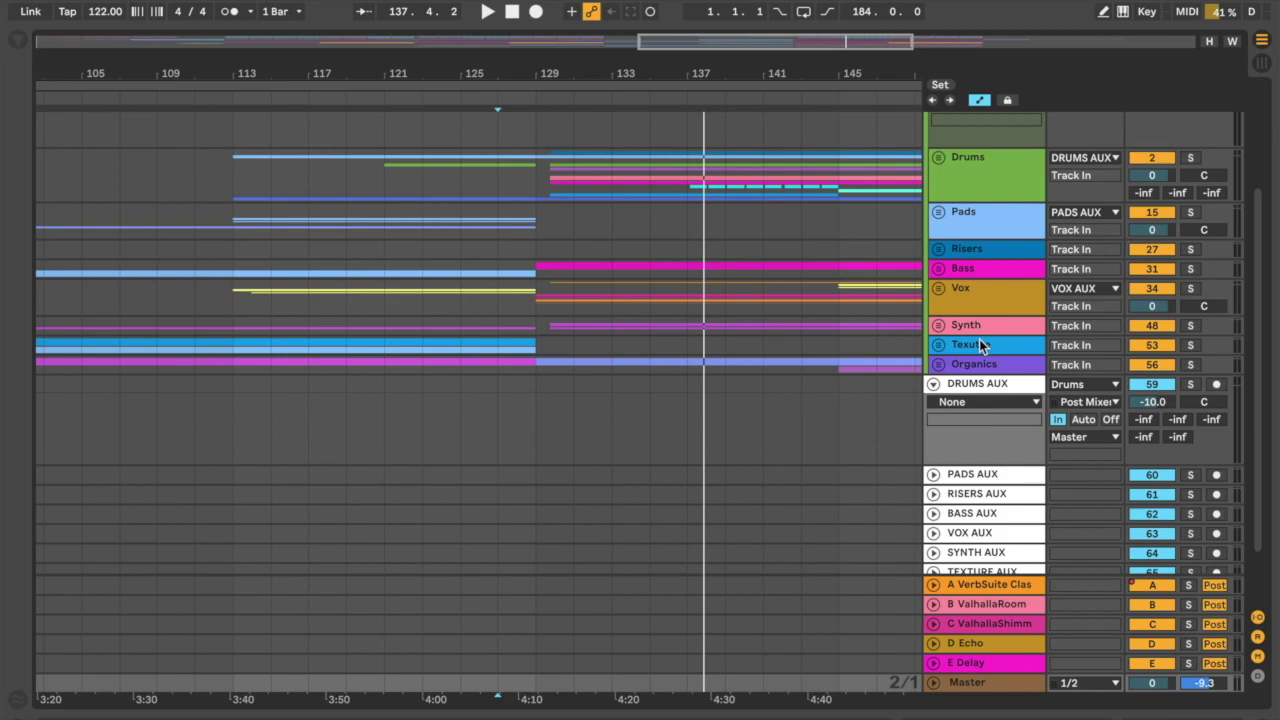
{"action": "scroll", "coordinate": [980, 362], "scroll_direction": "down", "scroll_amount": 2}
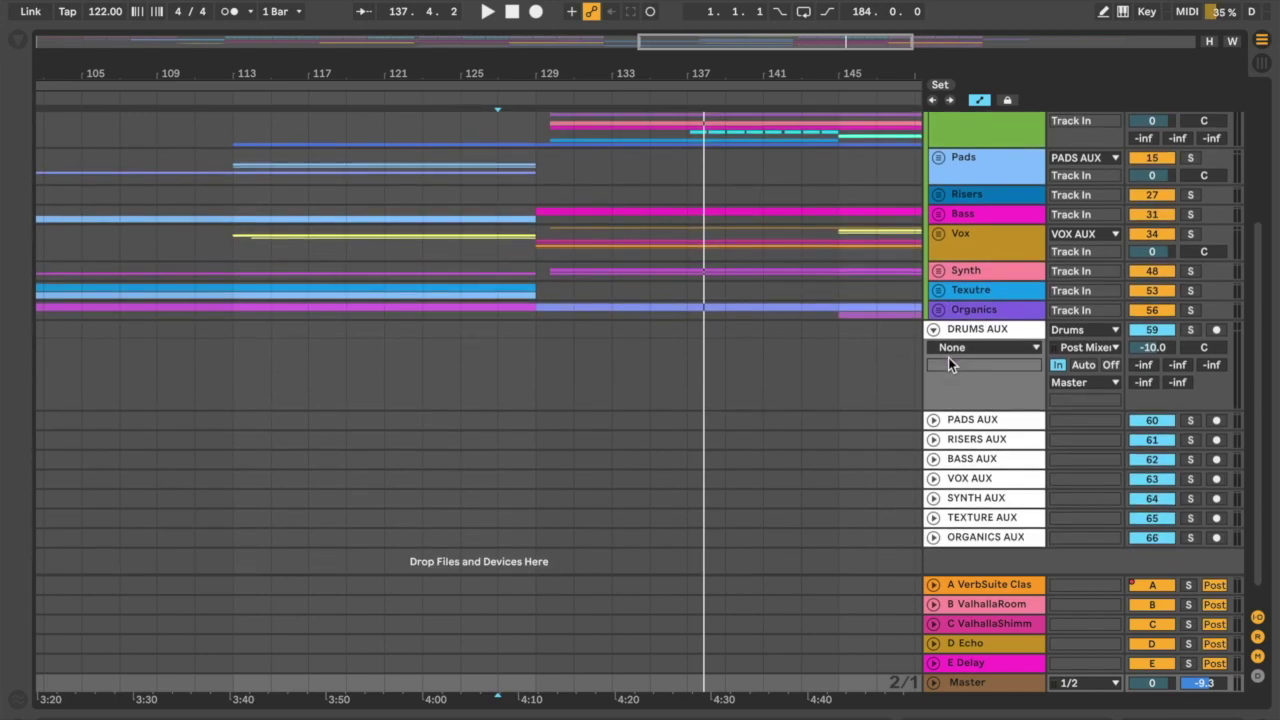
{"action": "left_click", "coordinate": [933, 331]}
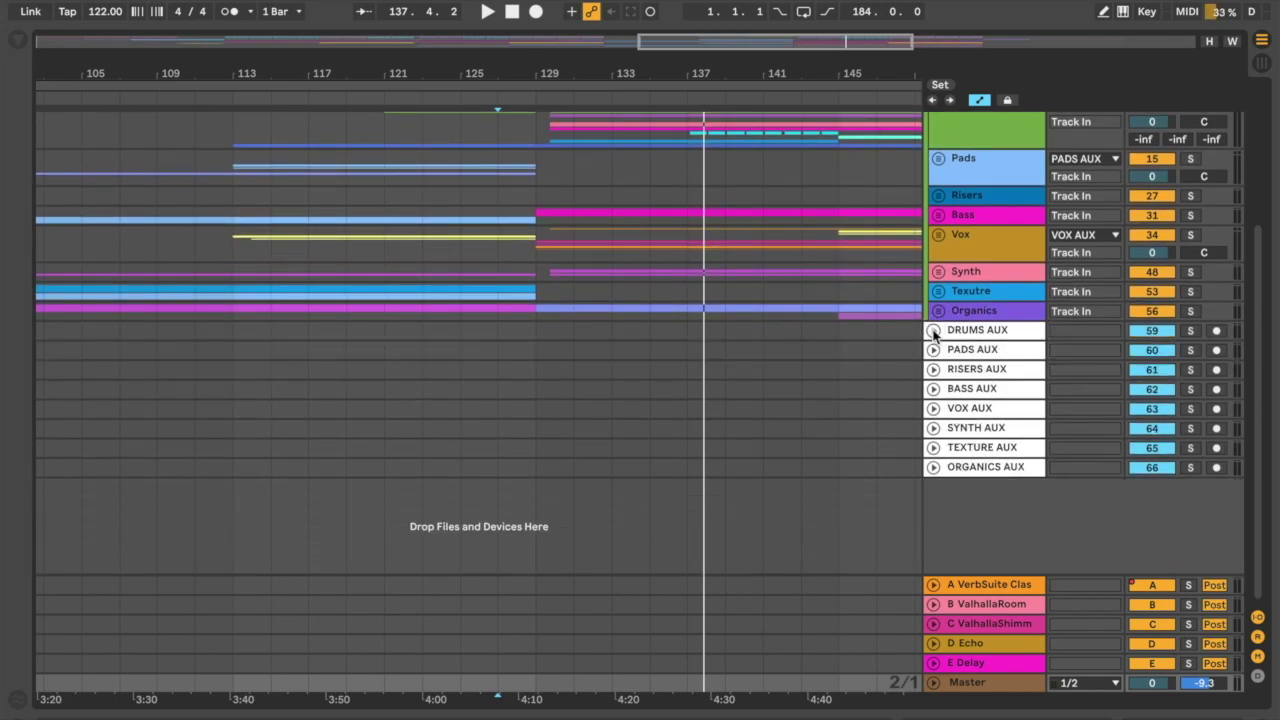
{"action": "left_click", "coordinate": [967, 685]}
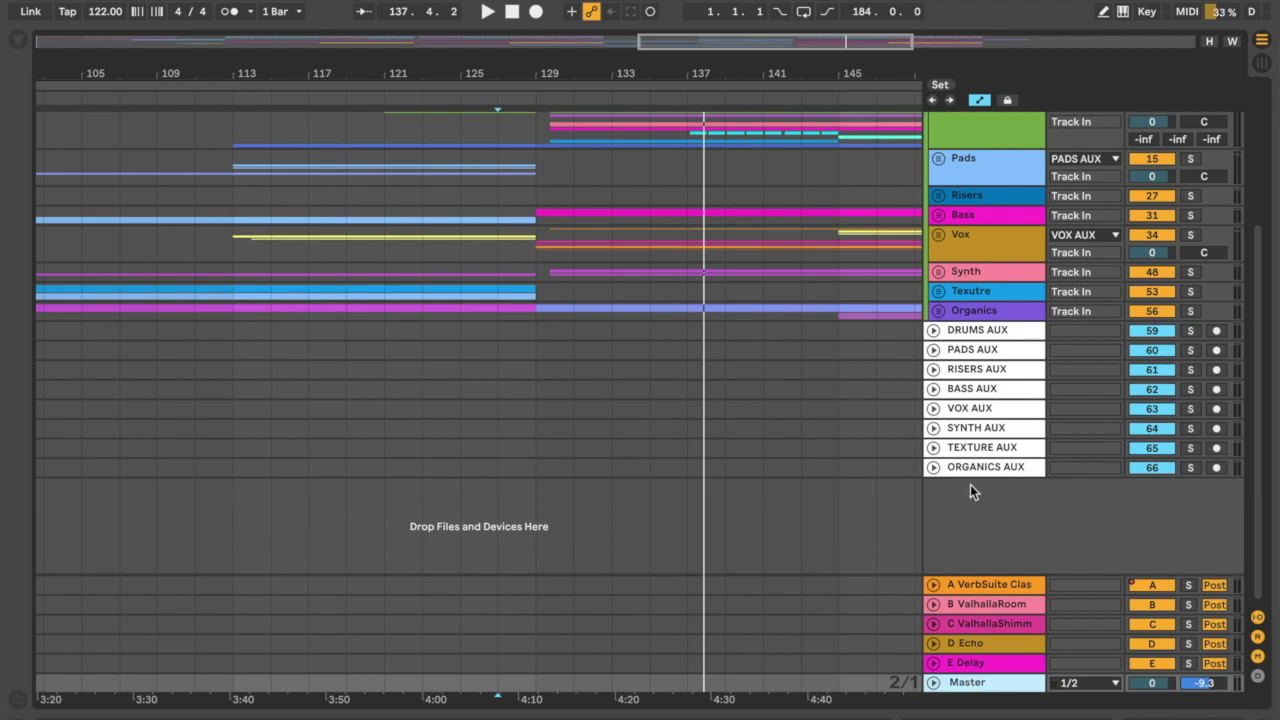
{"action": "left_click", "coordinate": [976, 328]}
{"action": "key", "text": "Right"}
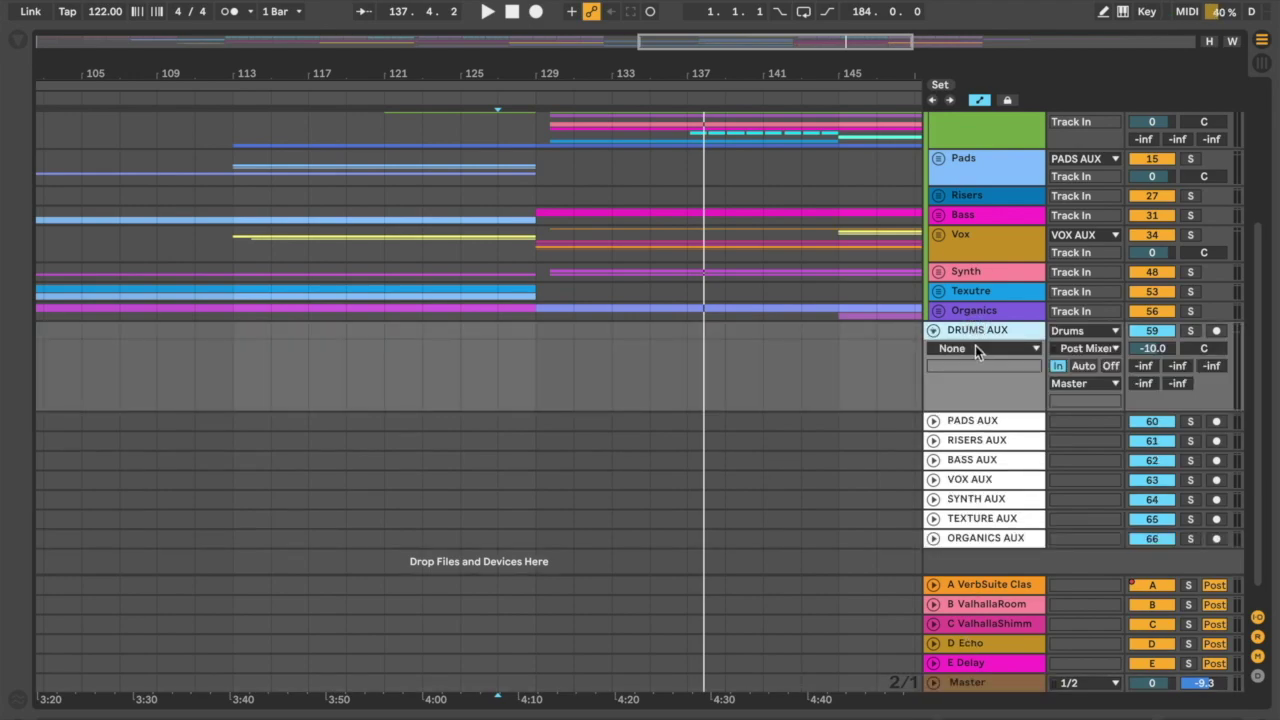
Step: Fold DRUMS AUX, PADS AUX and RISERS AUX down to single rows
{"action": "key", "text": "Left"}
{"action": "key", "text": "Down"}
{"action": "key", "text": "Right"}
{"action": "key", "text": "Left"}
{"action": "key", "text": "Down"}
{"action": "key", "text": "Right"}
{"action": "key", "text": "Left"}
{"action": "key", "text": "Up"}
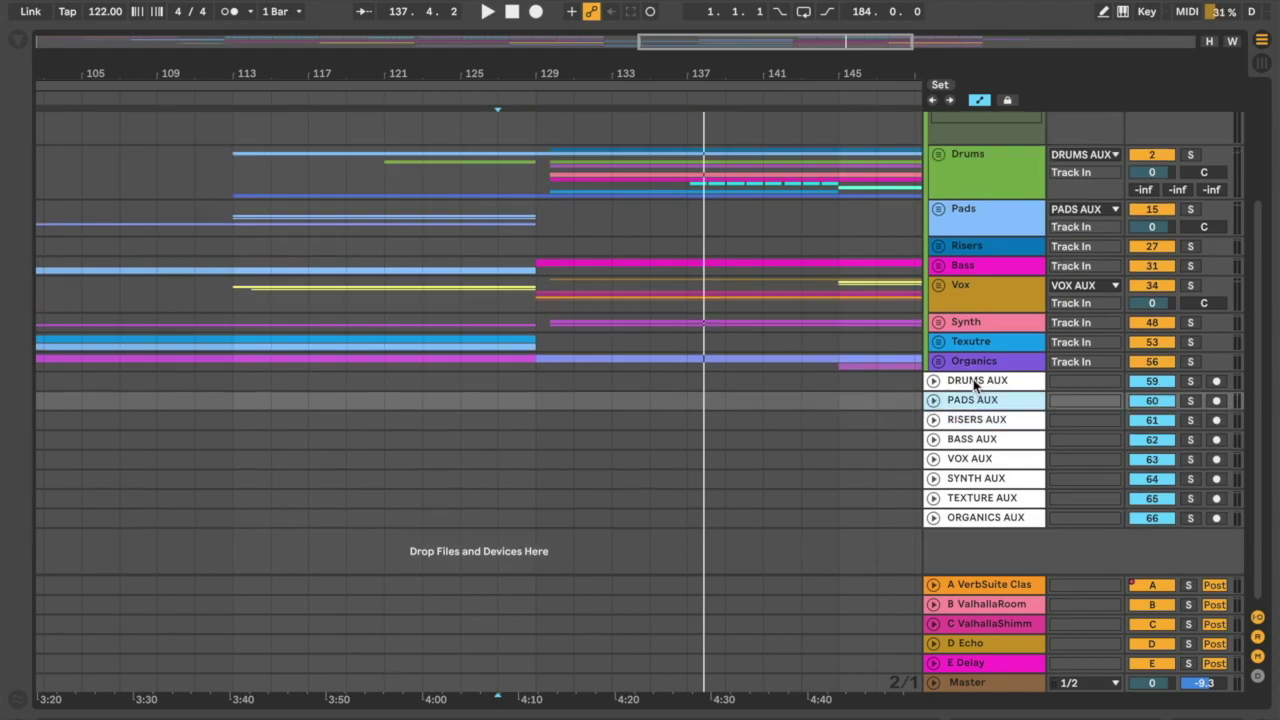
Step: Select each aux track in turn from DRUMS AUX down to ORGANICS AUX
{"action": "left_click", "coordinate": [973, 379]}
{"action": "left_click", "coordinate": [972, 399]}
{"action": "left_click", "coordinate": [995, 420]}
{"action": "left_click", "coordinate": [1000, 440]}
{"action": "left_click", "coordinate": [1007, 455]}
{"action": "left_click", "coordinate": [1005, 476]}
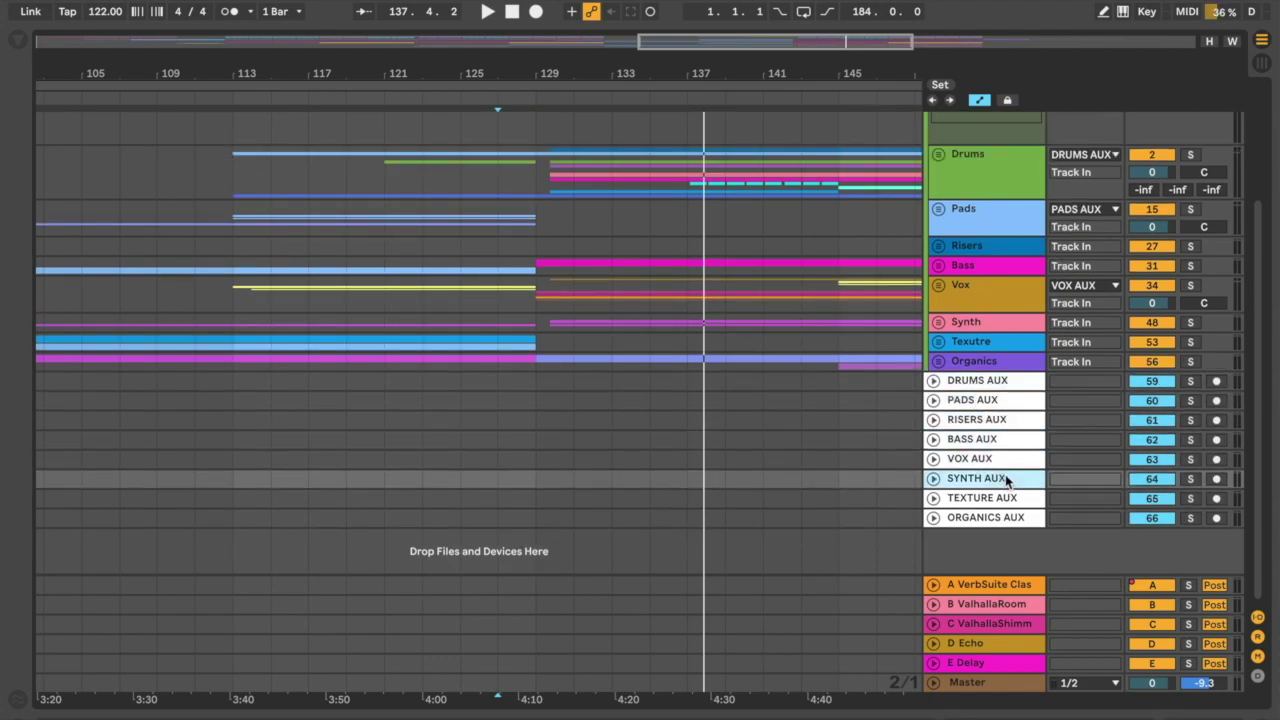
{"action": "left_click", "coordinate": [1005, 497]}
{"action": "left_click", "coordinate": [1005, 516]}
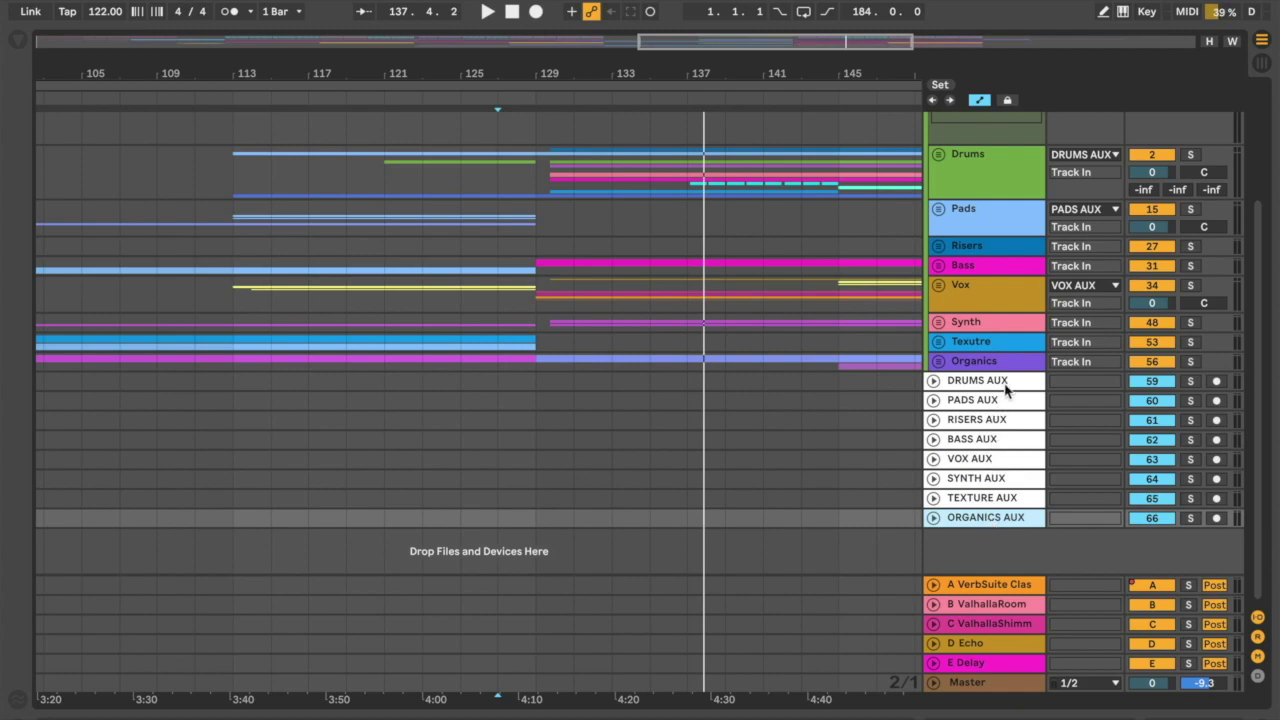
{"action": "left_click", "coordinate": [1146, 380]}
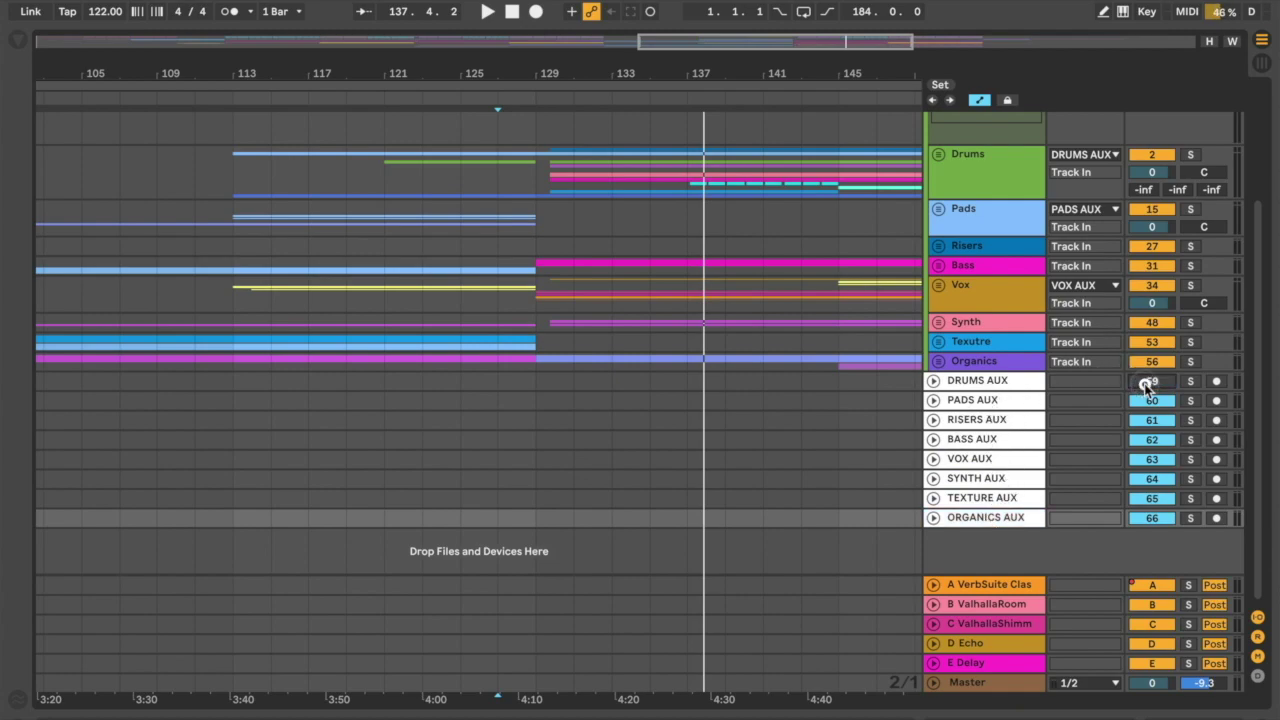
Step: Switch DRUMS, PADS, RISERS and BASS AUX off and back on, then collapse 1 Group
{"action": "left_click", "coordinate": [1146, 402]}
{"action": "left_click", "coordinate": [1154, 380]}
{"action": "left_click", "coordinate": [1154, 420]}
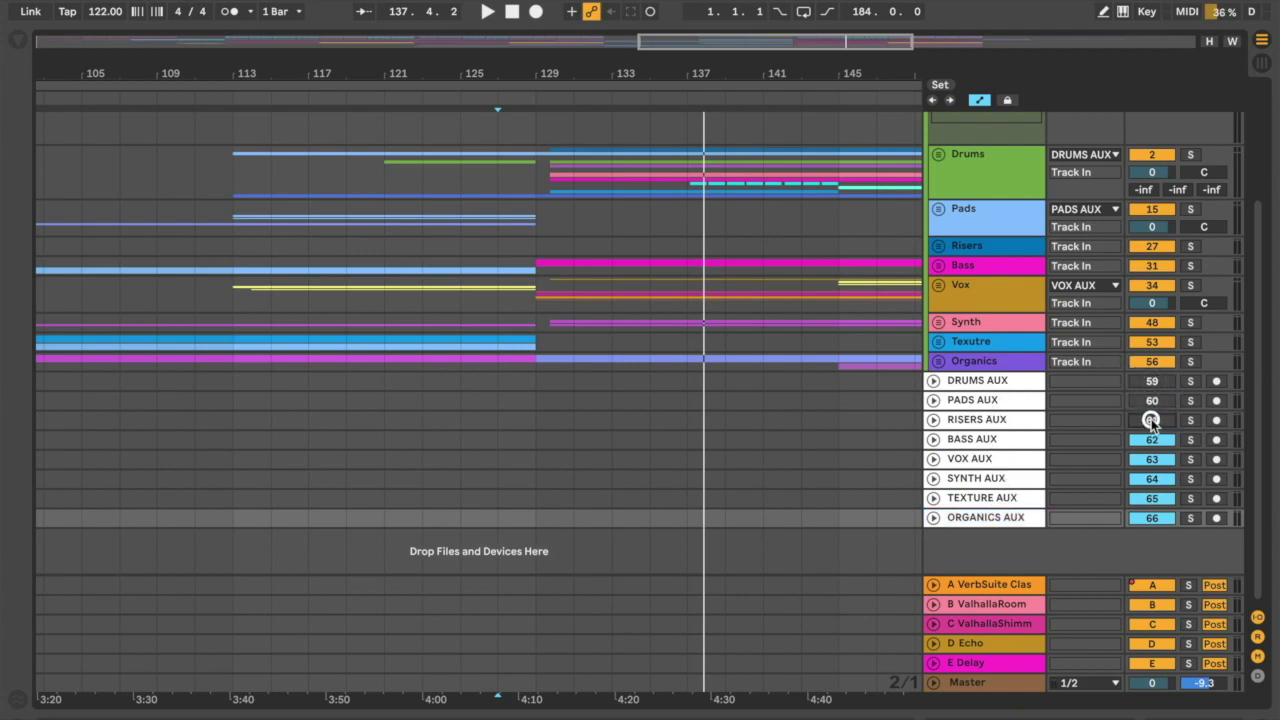
{"action": "left_click", "coordinate": [1152, 438]}
{"action": "left_click", "coordinate": [1152, 420]}
{"action": "left_click", "coordinate": [1152, 400]}
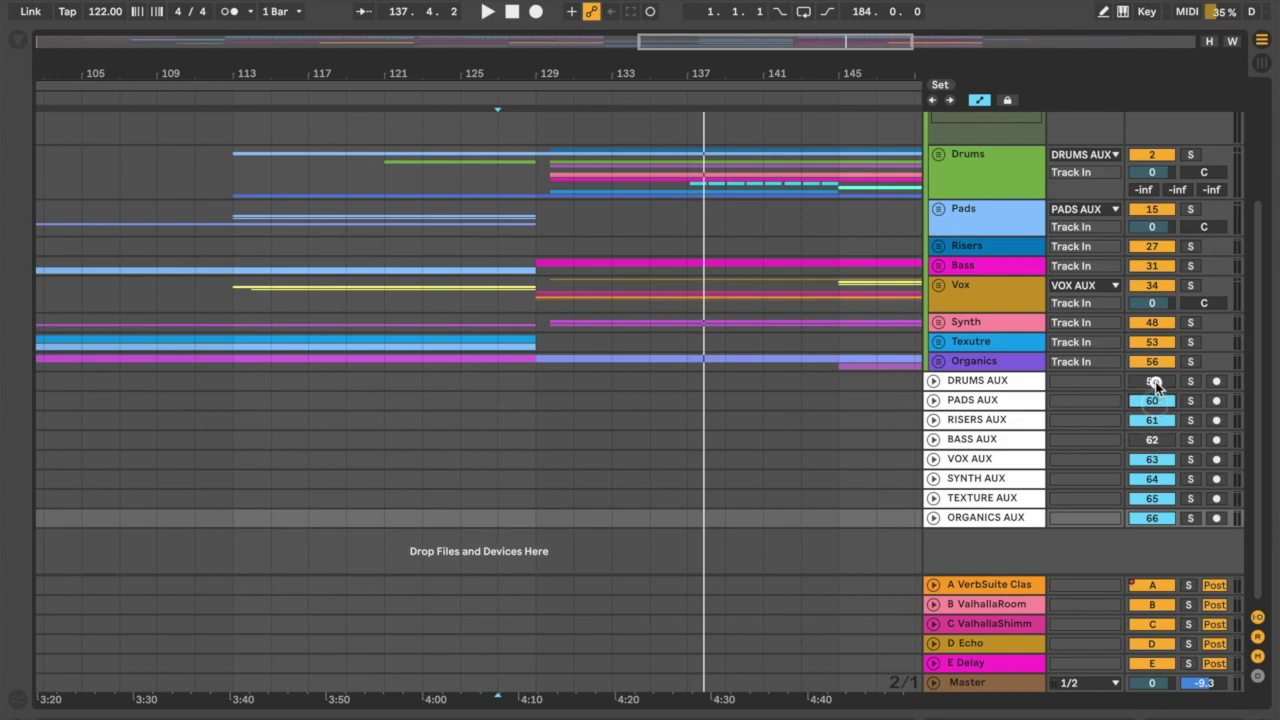
{"action": "left_click", "coordinate": [1152, 380]}
{"action": "left_click", "coordinate": [1152, 440]}
{"action": "key", "text": "ctrl+g"}
Step: Unfold 1 Group to list Drums through Organics with outputs to their AUX tracks
{"action": "left_click", "coordinate": [933, 120]}
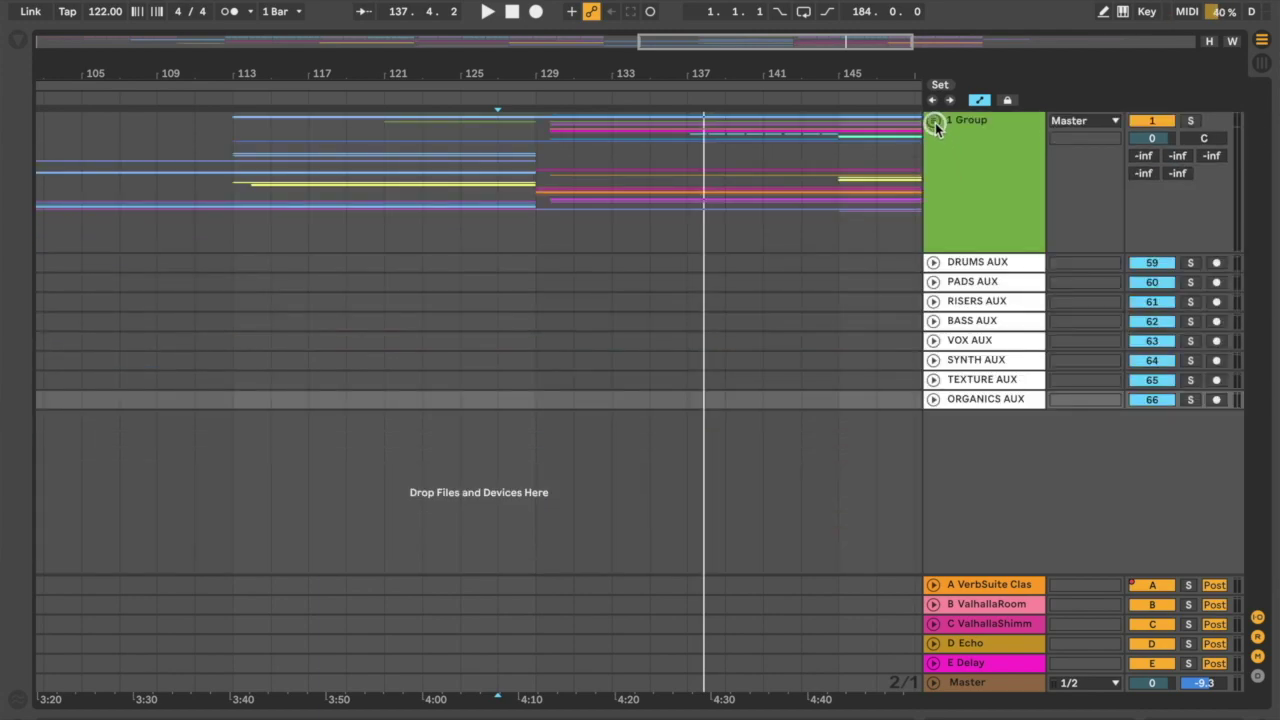
{"action": "scroll", "coordinate": [915, 399], "scroll_direction": "left", "scroll_amount": 1}
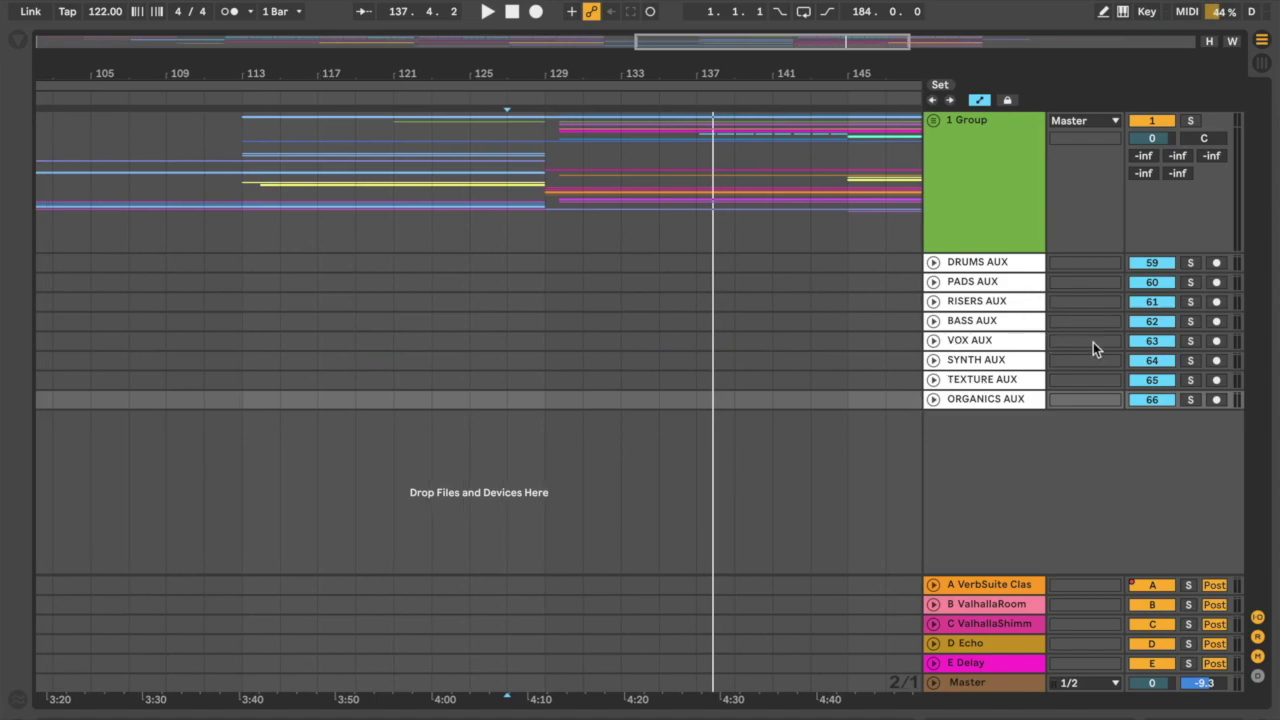
{"action": "double_click", "coordinate": [947, 183]}
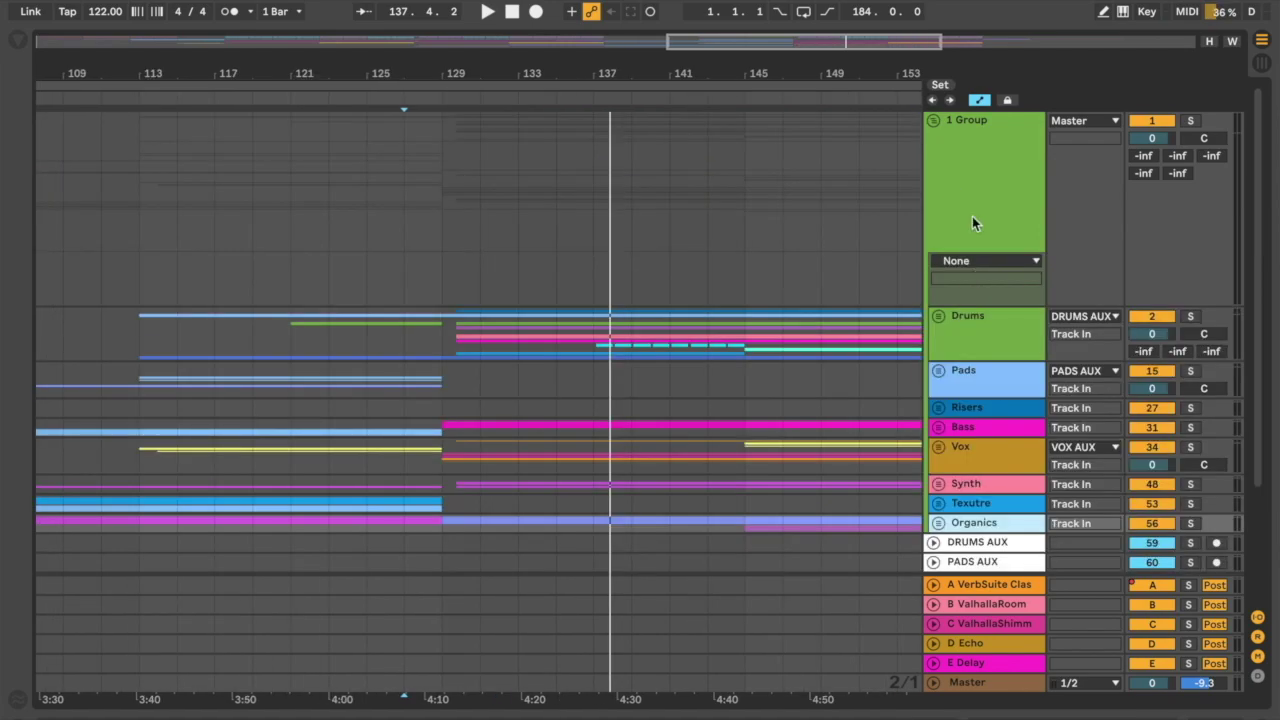
{"action": "scroll", "coordinate": [972, 216], "scroll_direction": "down", "scroll_amount": 3}
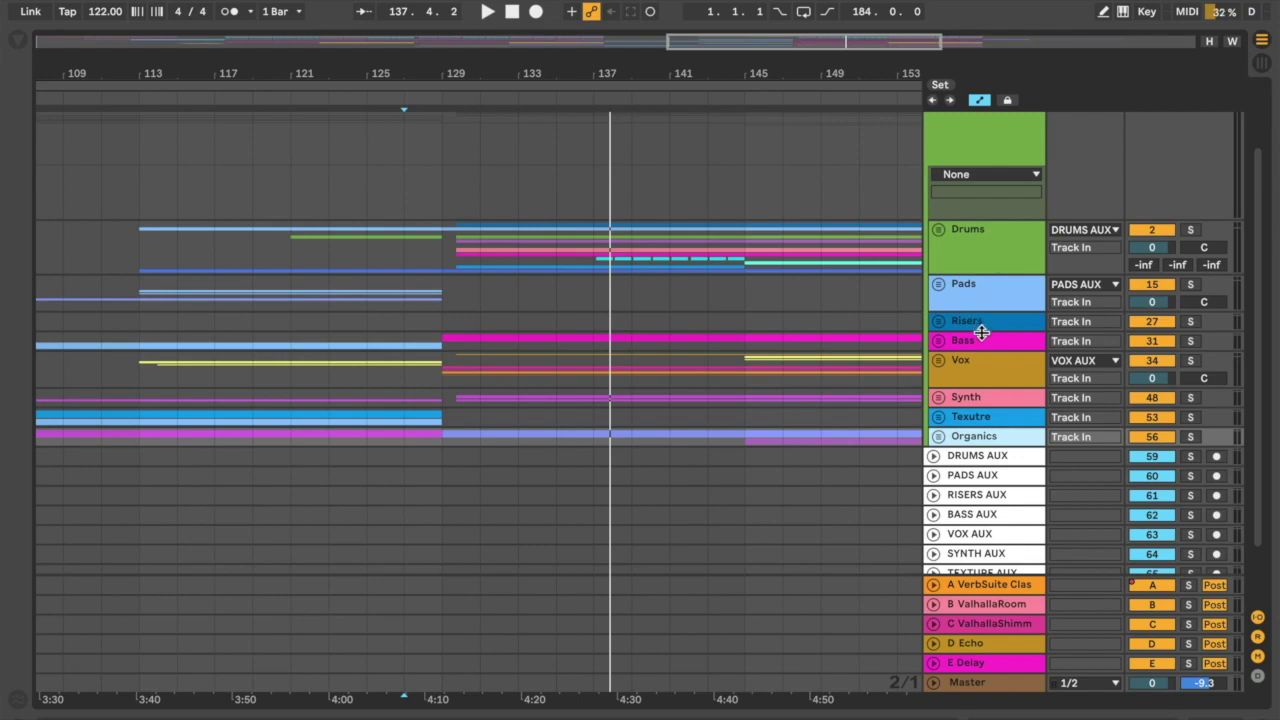
Step: Unfold Organics, flatten the frozen Harp track to audio, and unfold Harp
{"action": "left_click", "coordinate": [996, 441]}
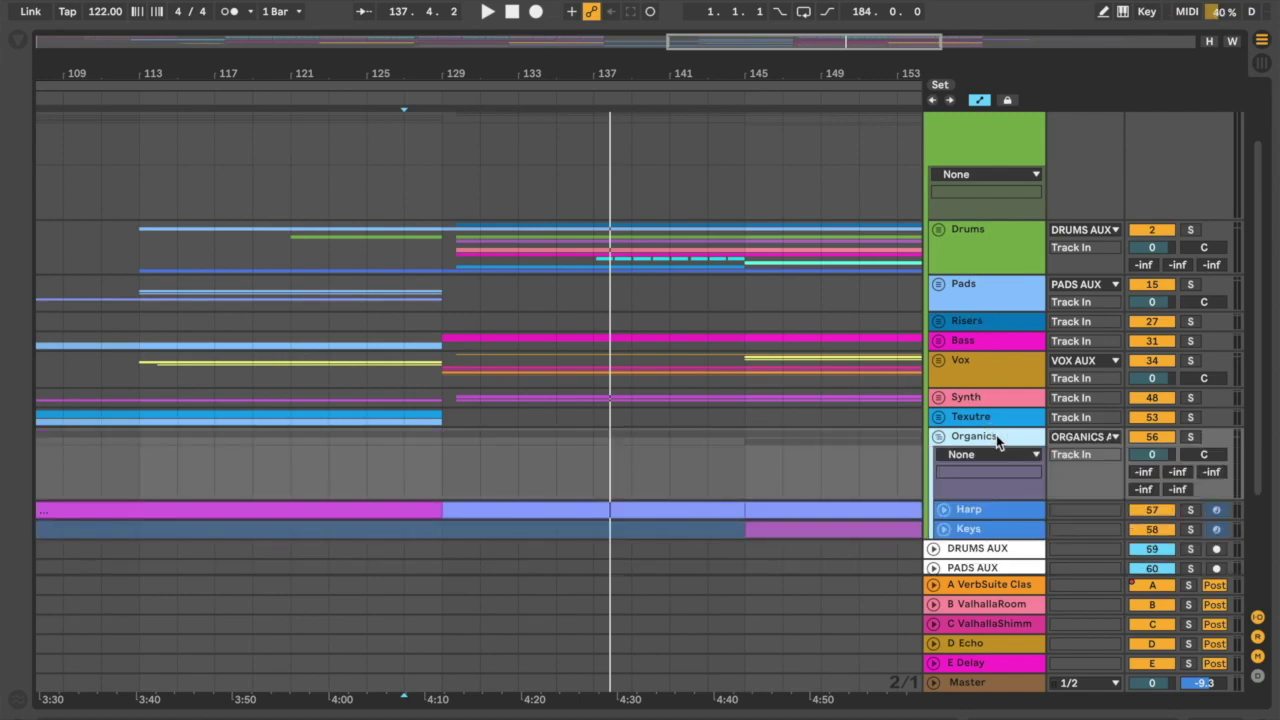
{"action": "scroll", "coordinate": [996, 441], "scroll_direction": "down", "scroll_amount": 1}
{"action": "left_click", "coordinate": [975, 461]}
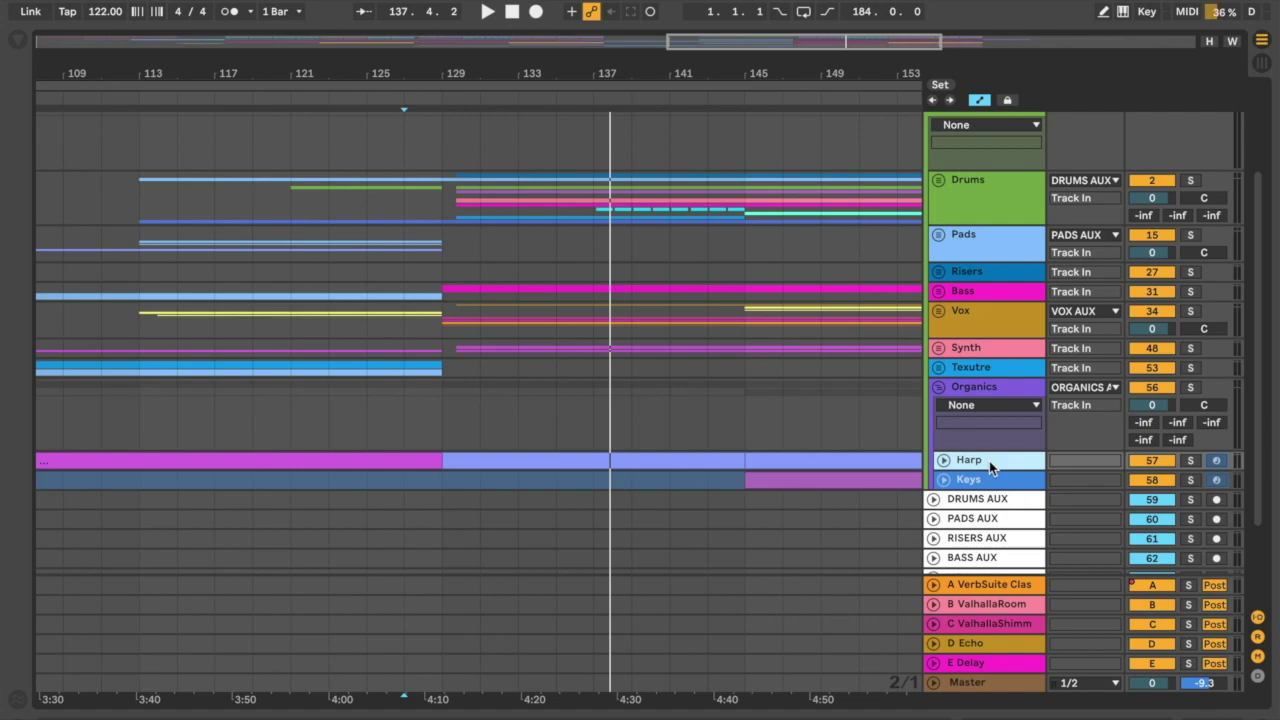
{"action": "right_click", "coordinate": [989, 461]}
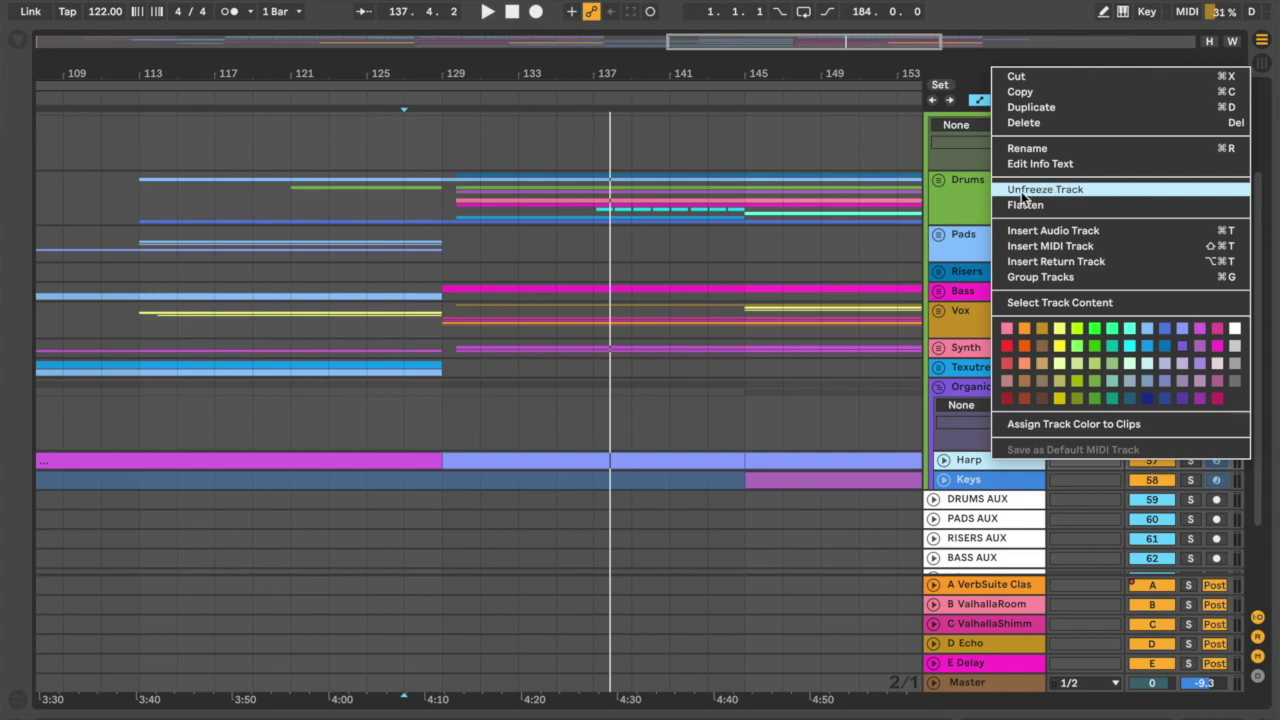
{"action": "left_click", "coordinate": [963, 464]}
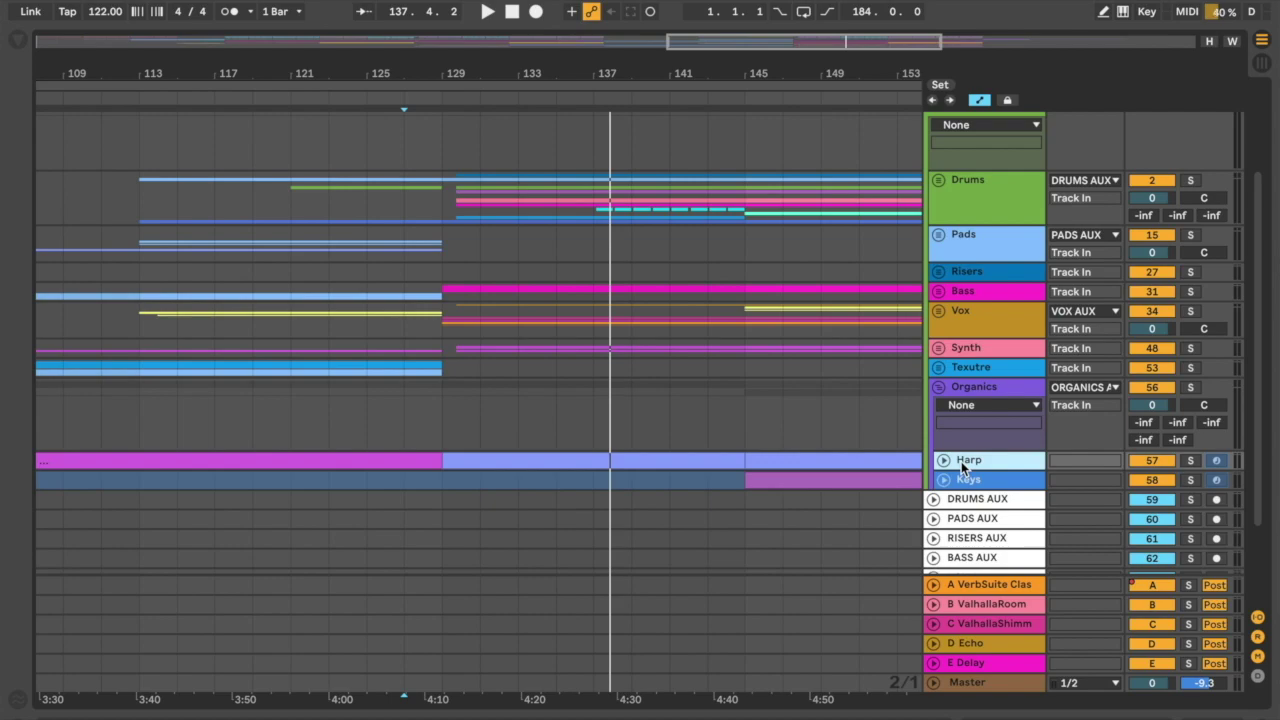
{"action": "right_click", "coordinate": [961, 461]}
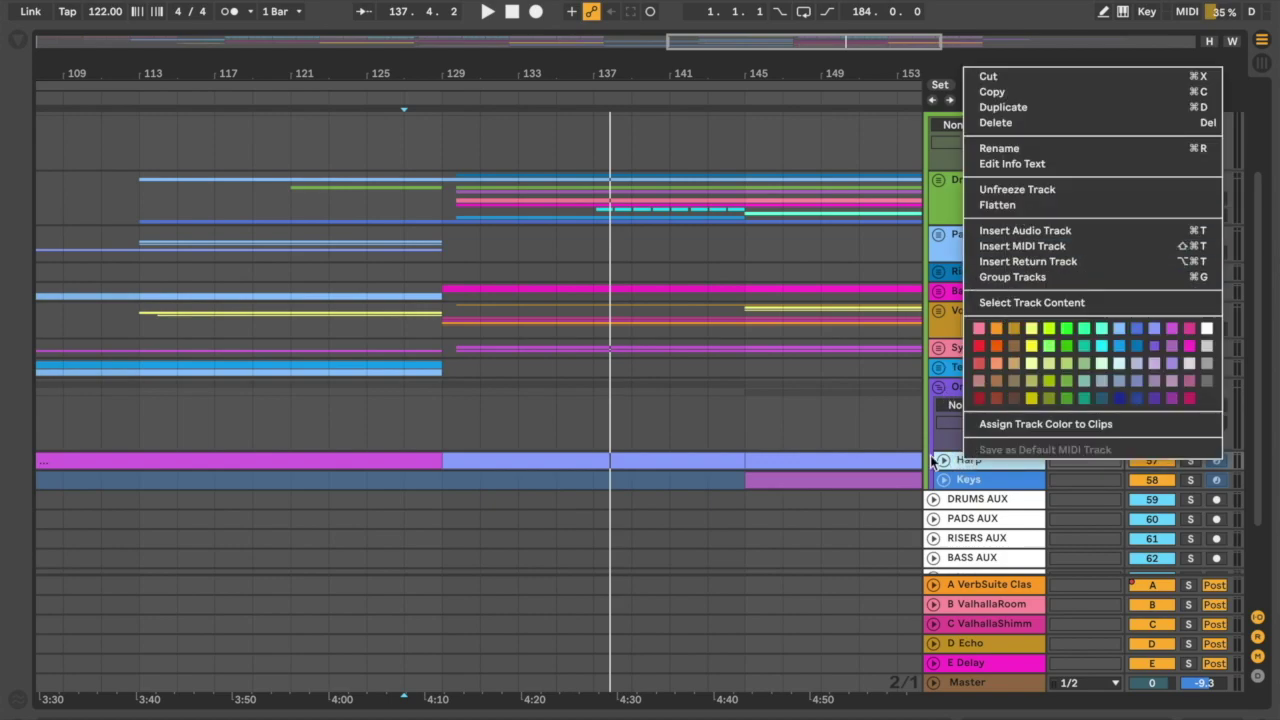
{"action": "left_click", "coordinate": [1010, 204]}
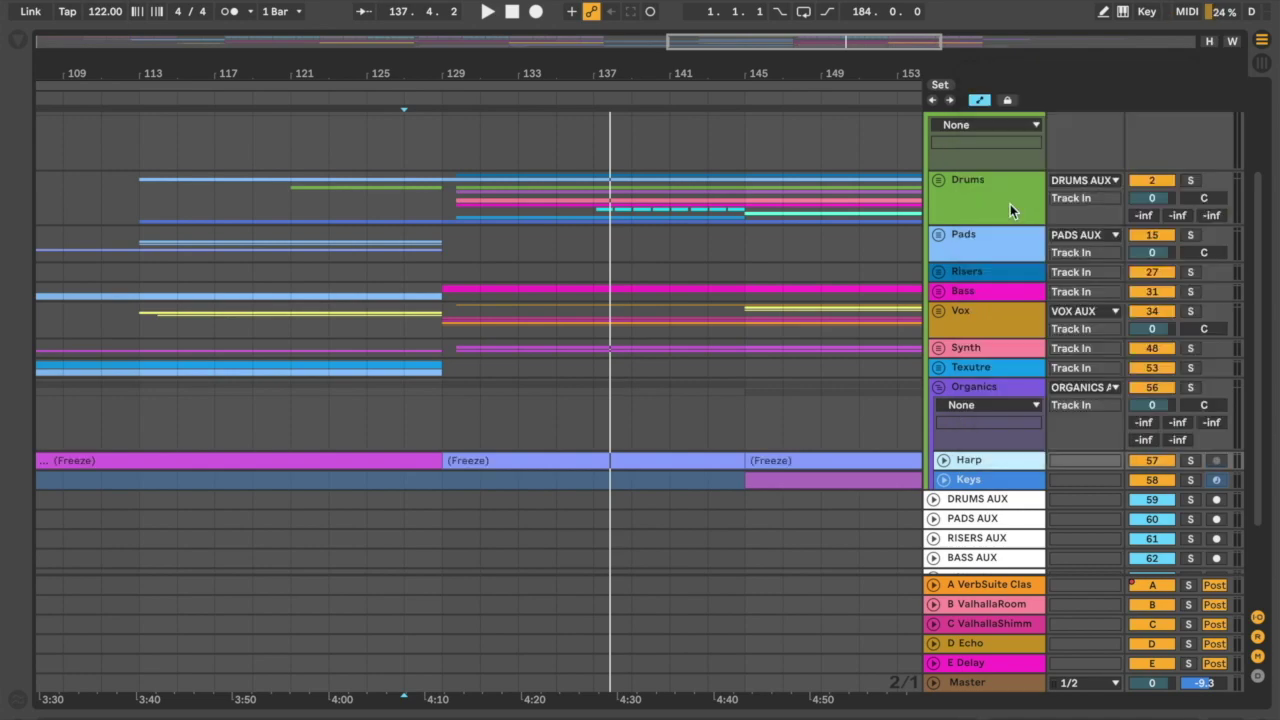
{"action": "left_click", "coordinate": [943, 460]}
Step: Unfold the Drums group and zoom out to see the whole arrangement
{"action": "left_click", "coordinate": [938, 179]}
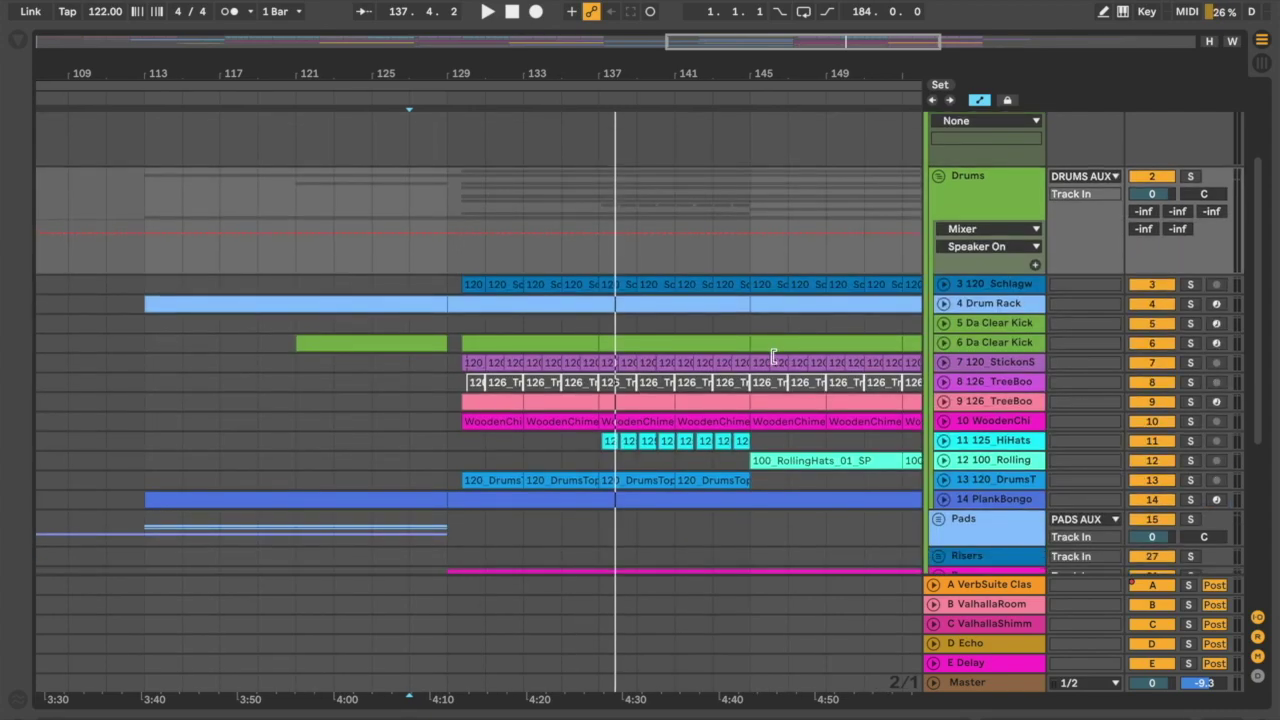
{"action": "left_click", "coordinate": [718, 68]}
{"action": "key", "text": "minus"}
{"action": "key", "text": "minus"}
{"action": "key", "text": "minus"}
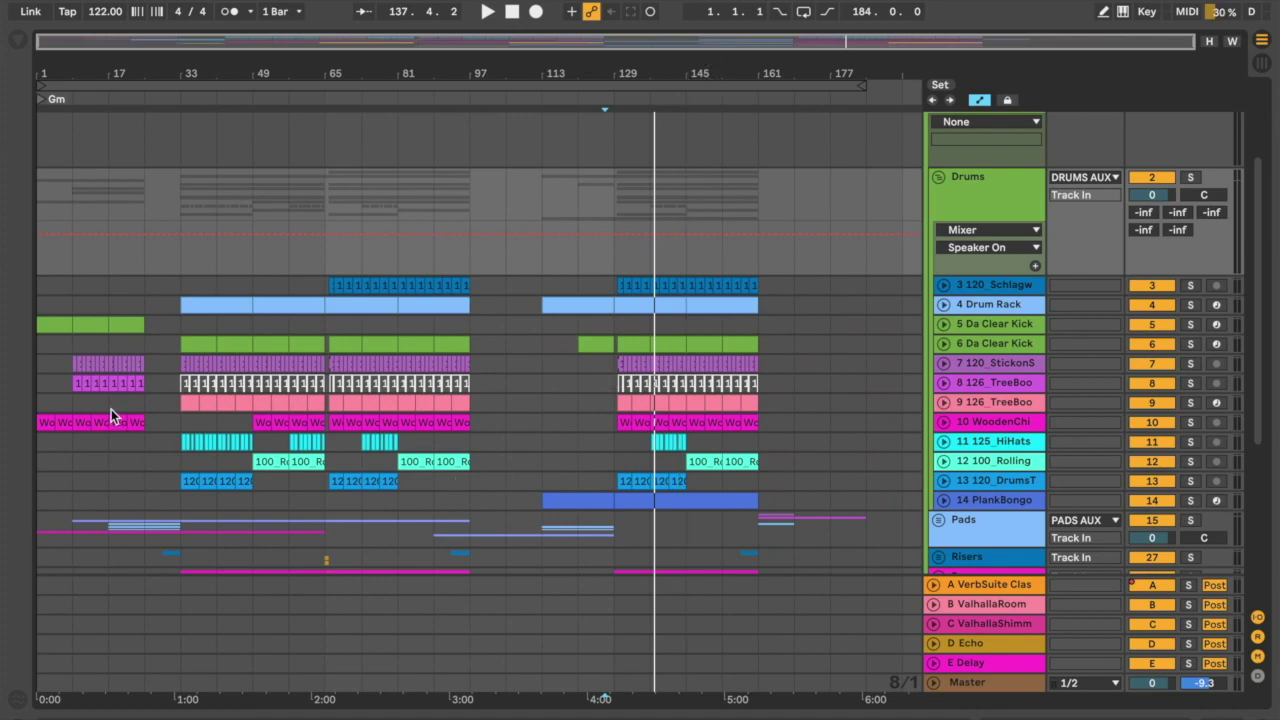
Step: Paste the clip pattern into bars 33–97 on track 8, then select bars 129–161
{"action": "left_click", "coordinate": [68, 385]}
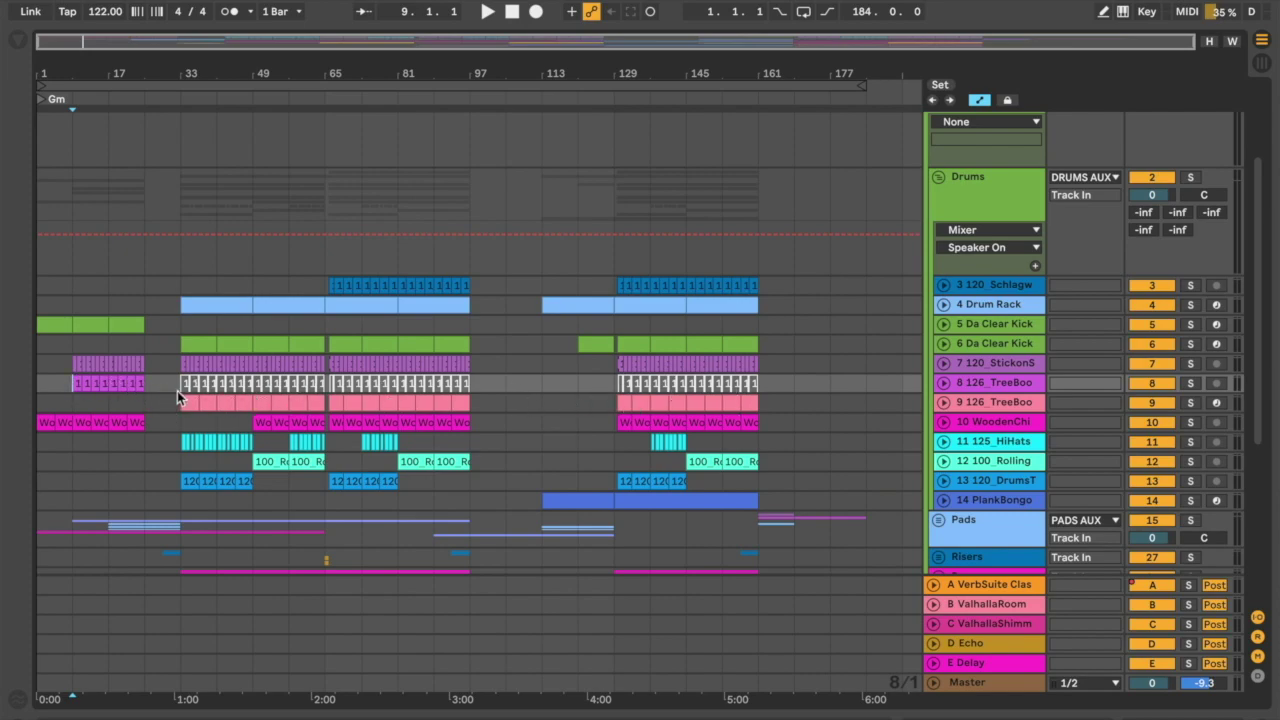
{"action": "left_click_drag", "start_coordinate": [503, 384], "coordinate": [168, 379]}
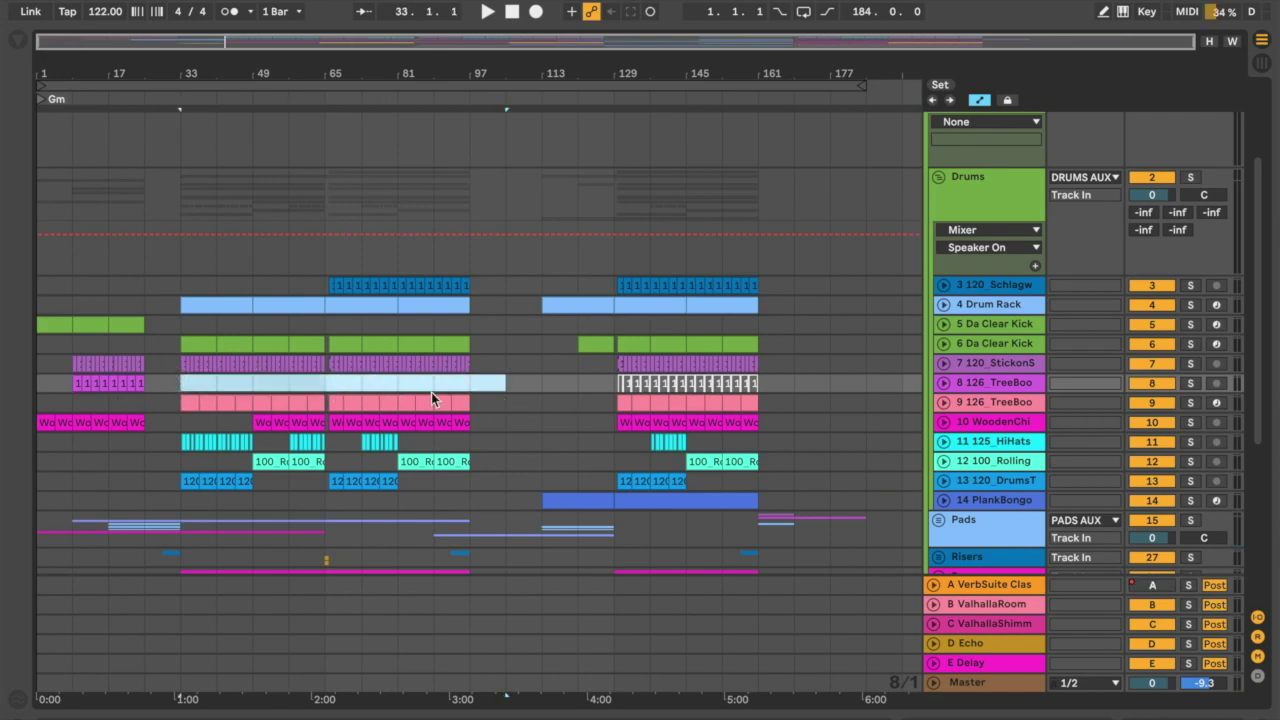
{"action": "key", "text": "ctrl+v"}
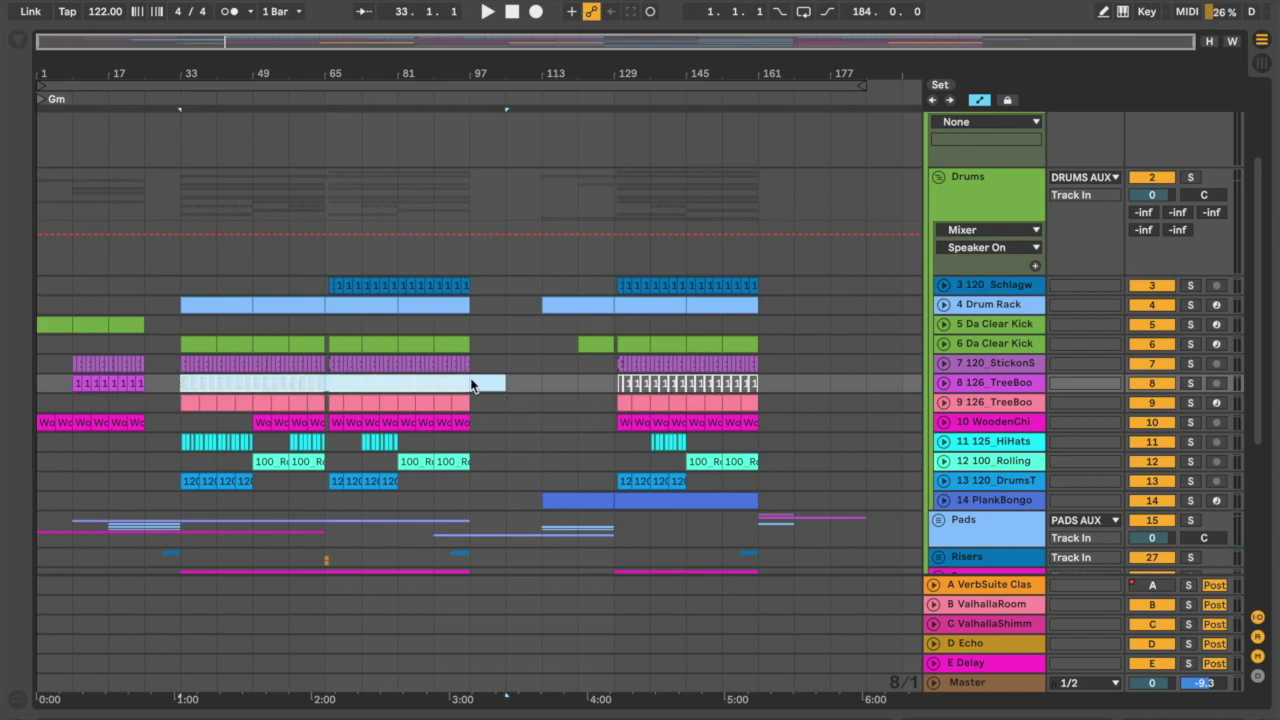
{"action": "left_click", "coordinate": [508, 382]}
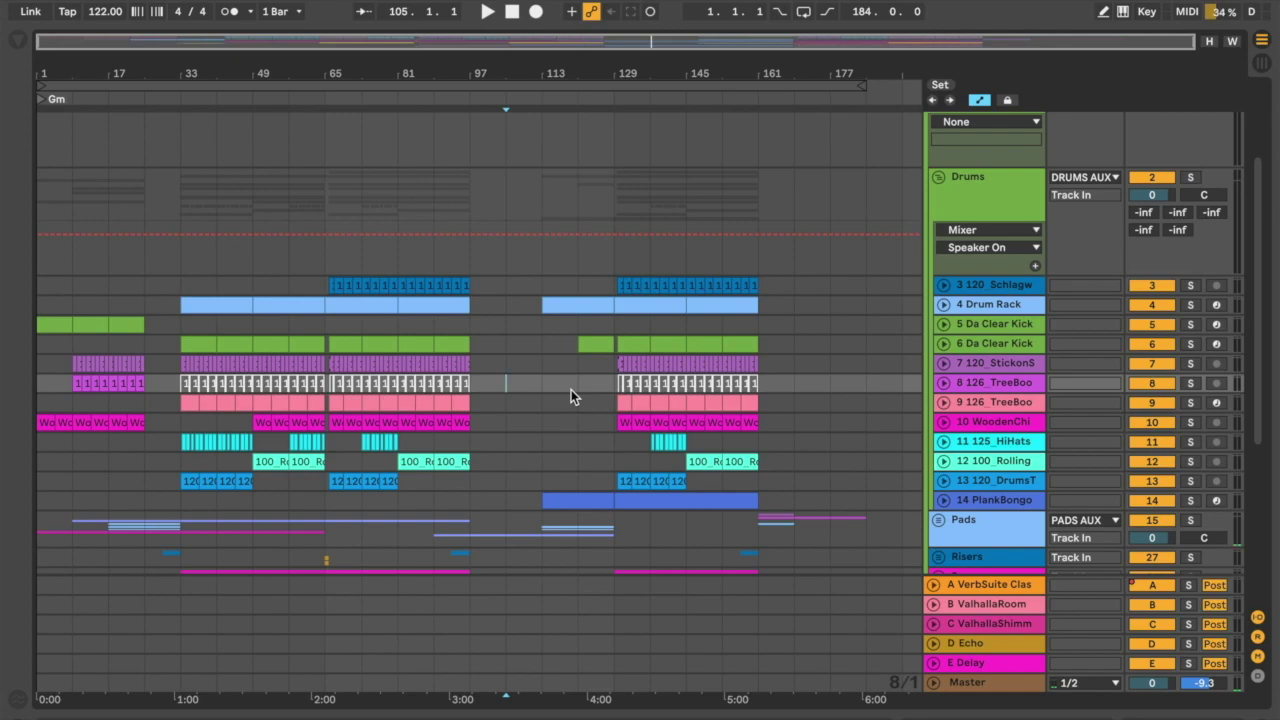
{"action": "scroll", "coordinate": [475, 378], "scroll_direction": "down", "scroll_amount": 5}
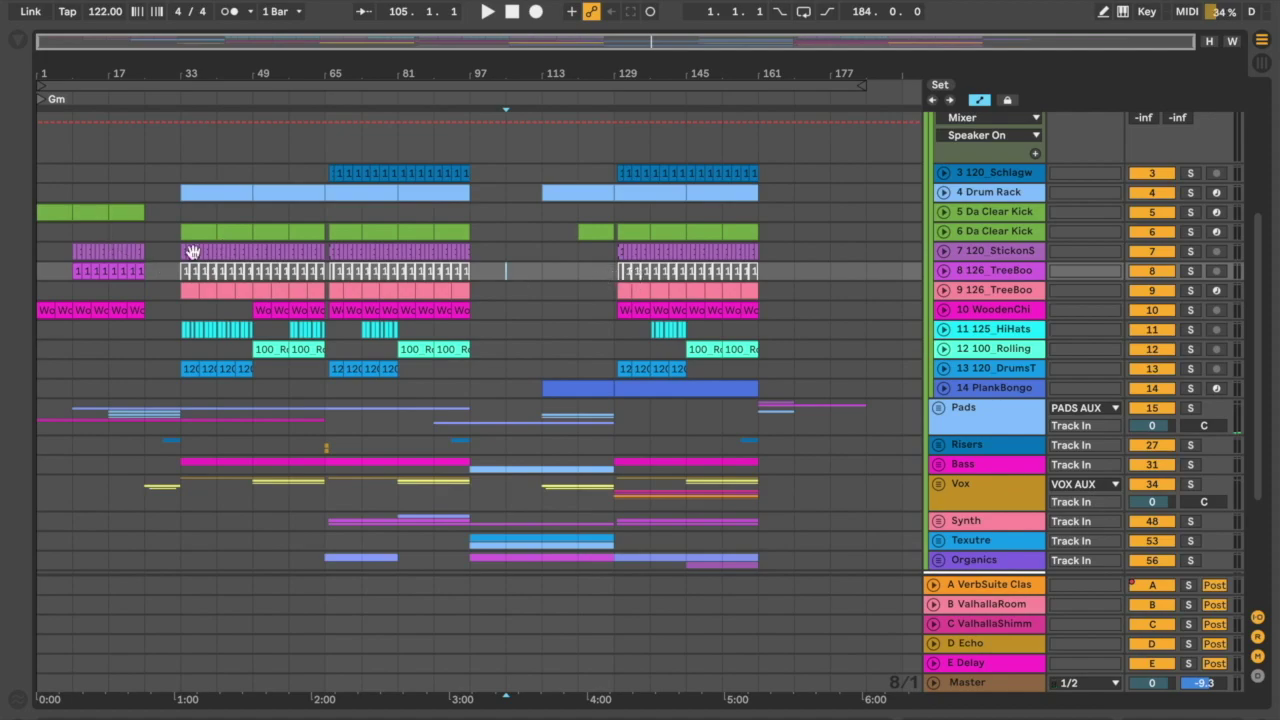
{"action": "left_click_drag", "start_coordinate": [616, 275], "coordinate": [761, 268]}
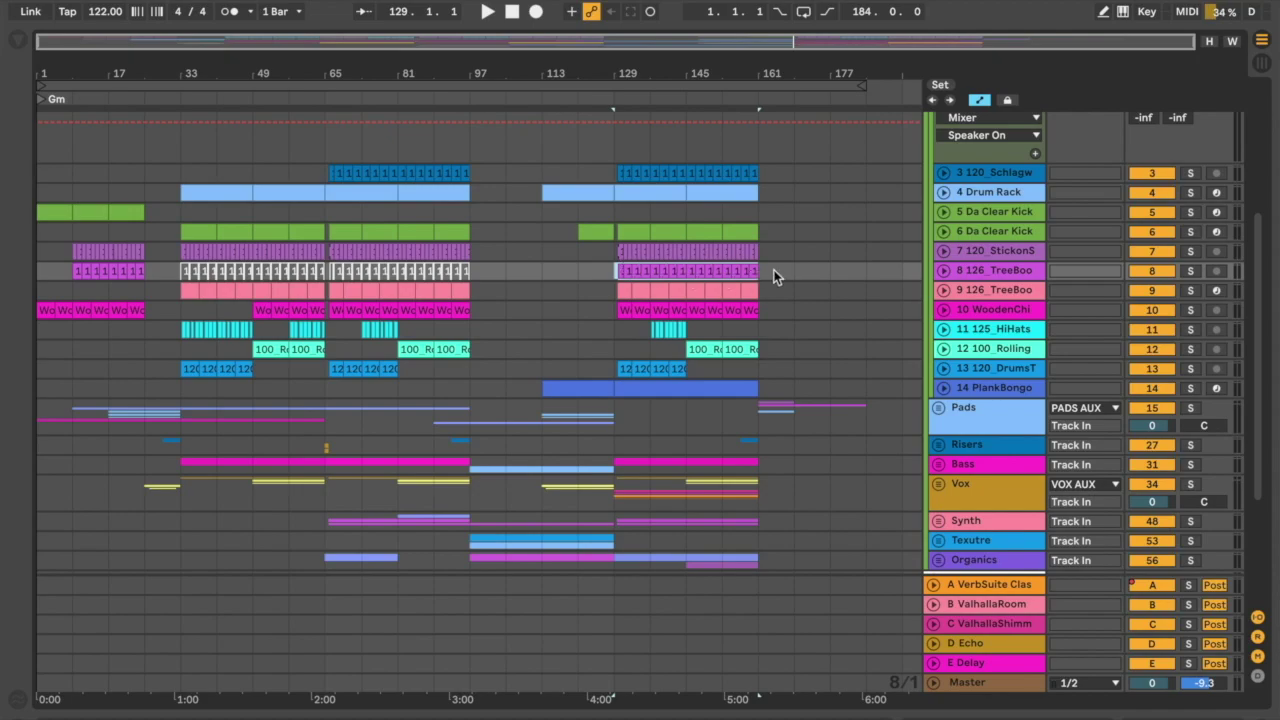
Step: Select bars 129–161 on track 8 and zoom in on that stretch
{"action": "left_click", "coordinate": [608, 272]}
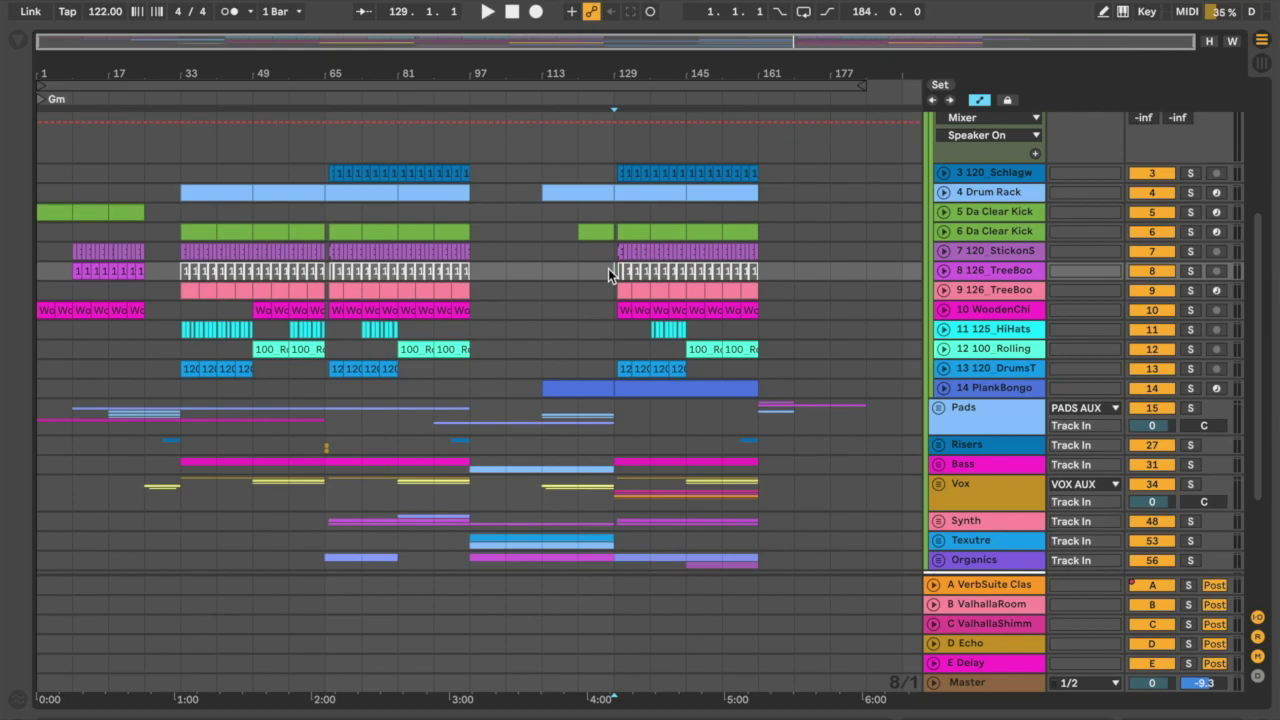
{"action": "left_click_drag", "start_coordinate": [608, 268], "coordinate": [765, 269]}
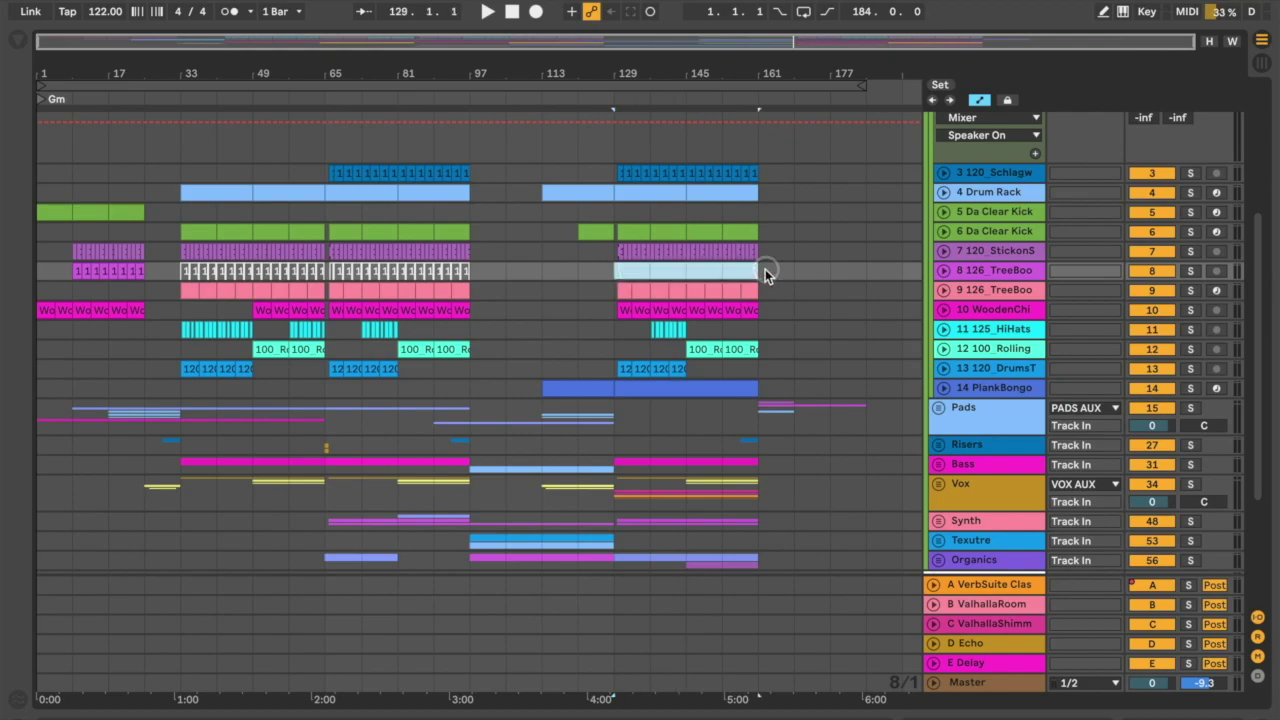
{"action": "left_click_drag", "start_coordinate": [670, 82], "coordinate": [825, 236]}
Step: Expand then collapse the Vox group, and undo to restore track 8's clips at bars 129–161
{"action": "left_click", "coordinate": [937, 483]}
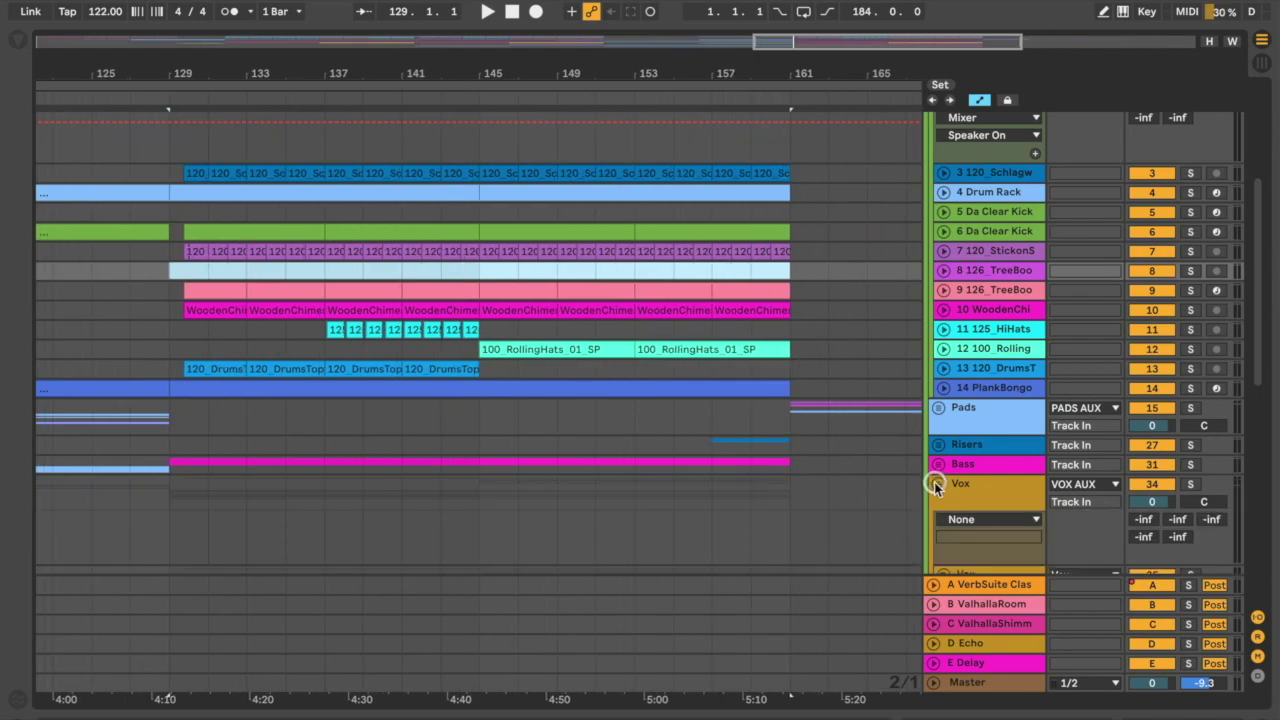
{"action": "scroll", "coordinate": [829, 476], "scroll_direction": "down", "scroll_amount": 10}
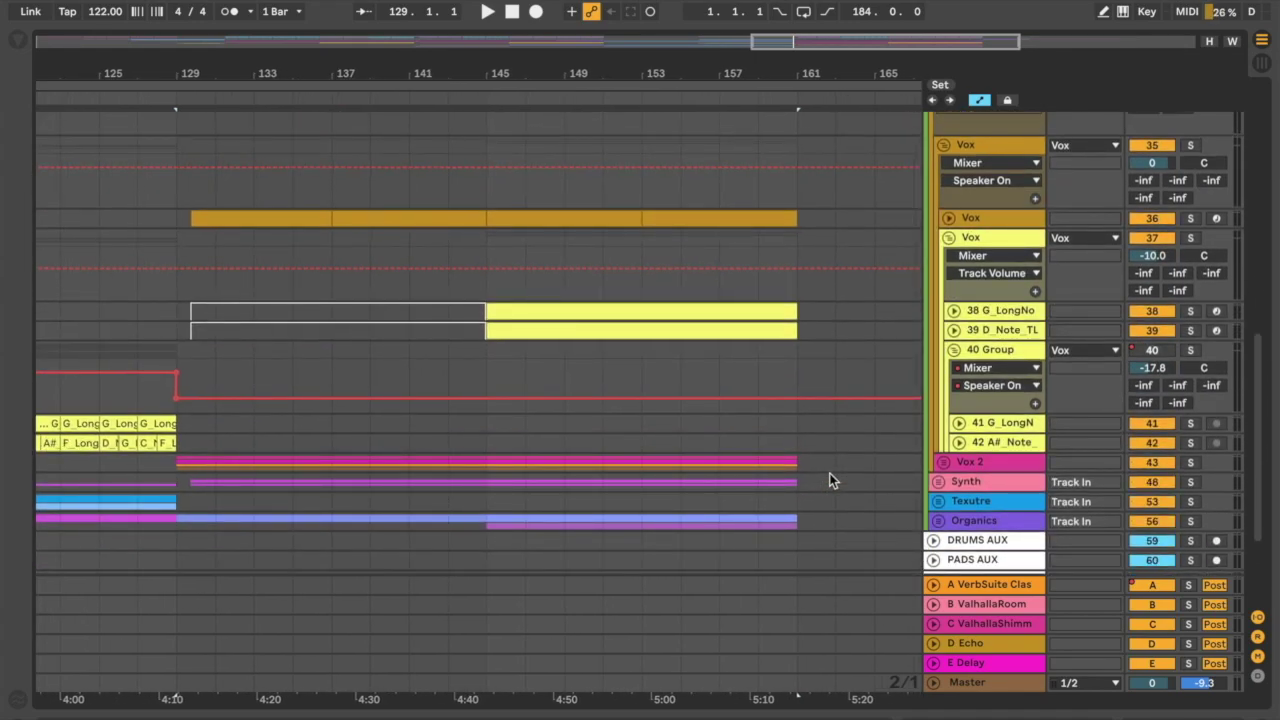
{"action": "scroll", "coordinate": [893, 392], "scroll_direction": "up", "scroll_amount": 5}
{"action": "left_click", "coordinate": [948, 432]}
{"action": "scroll", "coordinate": [638, 393], "scroll_direction": "up", "scroll_amount": 5}
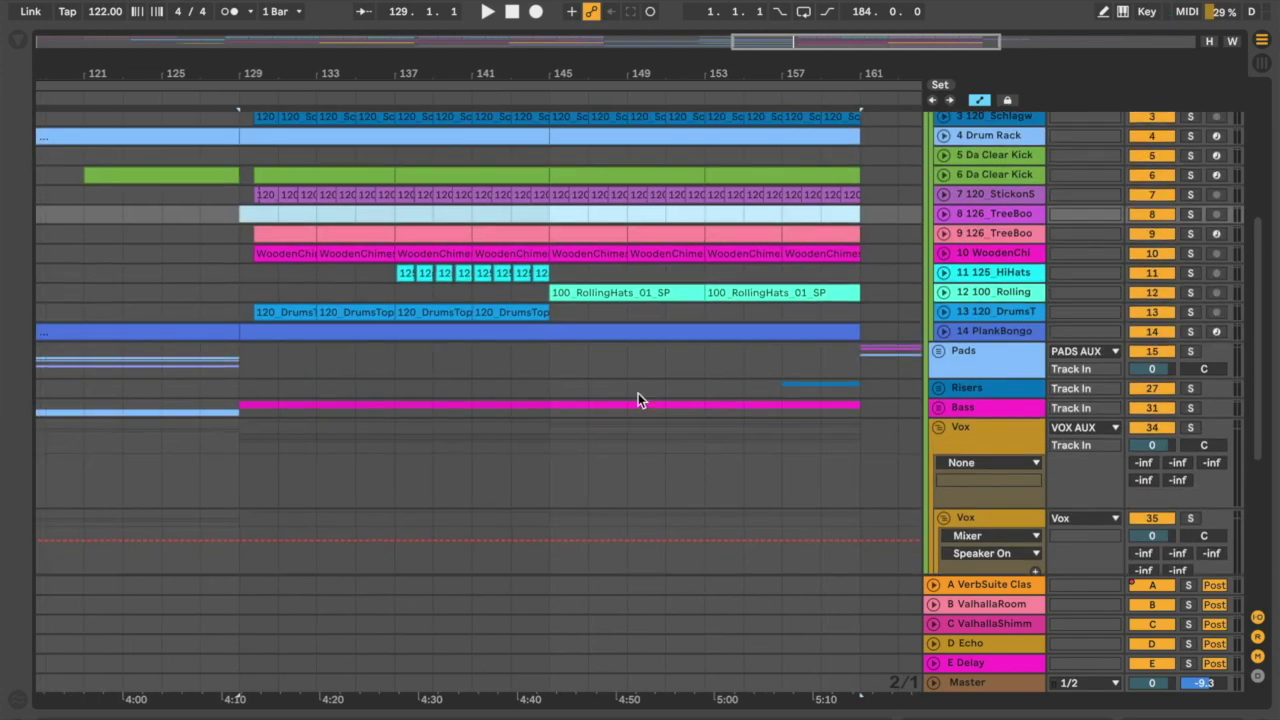
{"action": "scroll", "coordinate": [638, 393], "scroll_direction": "left", "scroll_amount": 2}
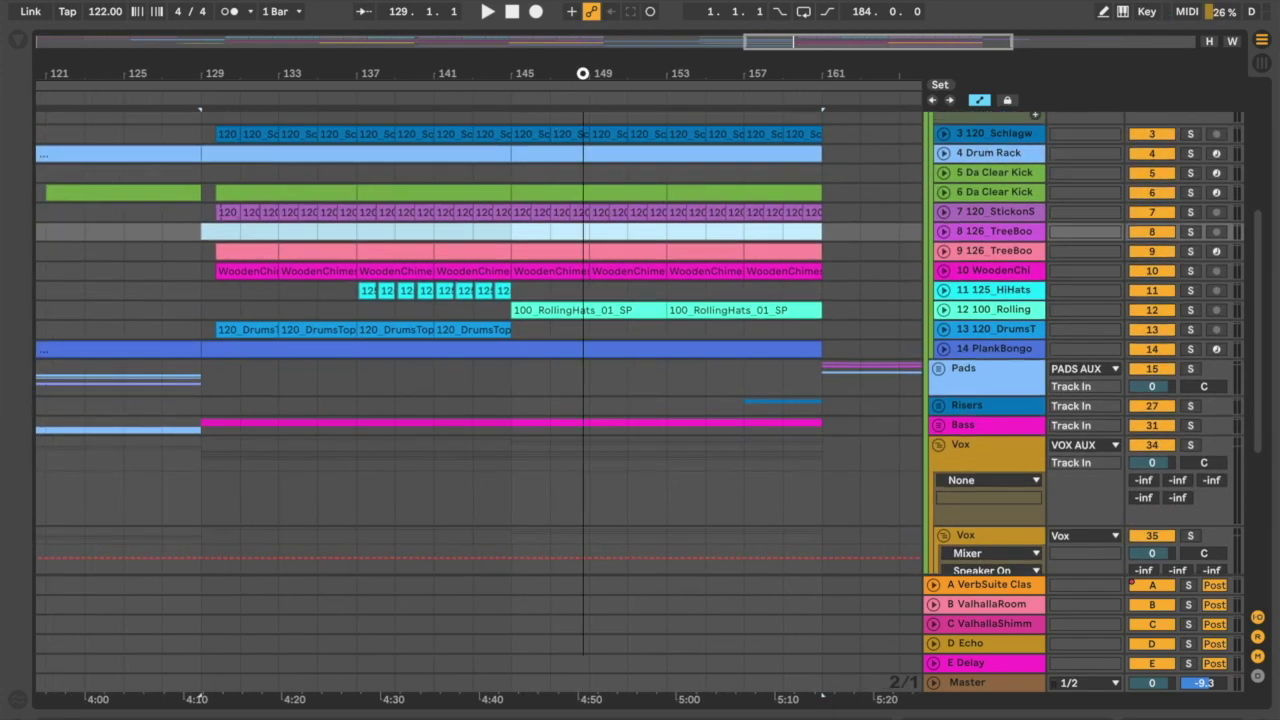
{"action": "scroll", "coordinate": [587, 71], "scroll_direction": "down", "scroll_amount": 5}
{"action": "key", "text": "ctrl+z"}
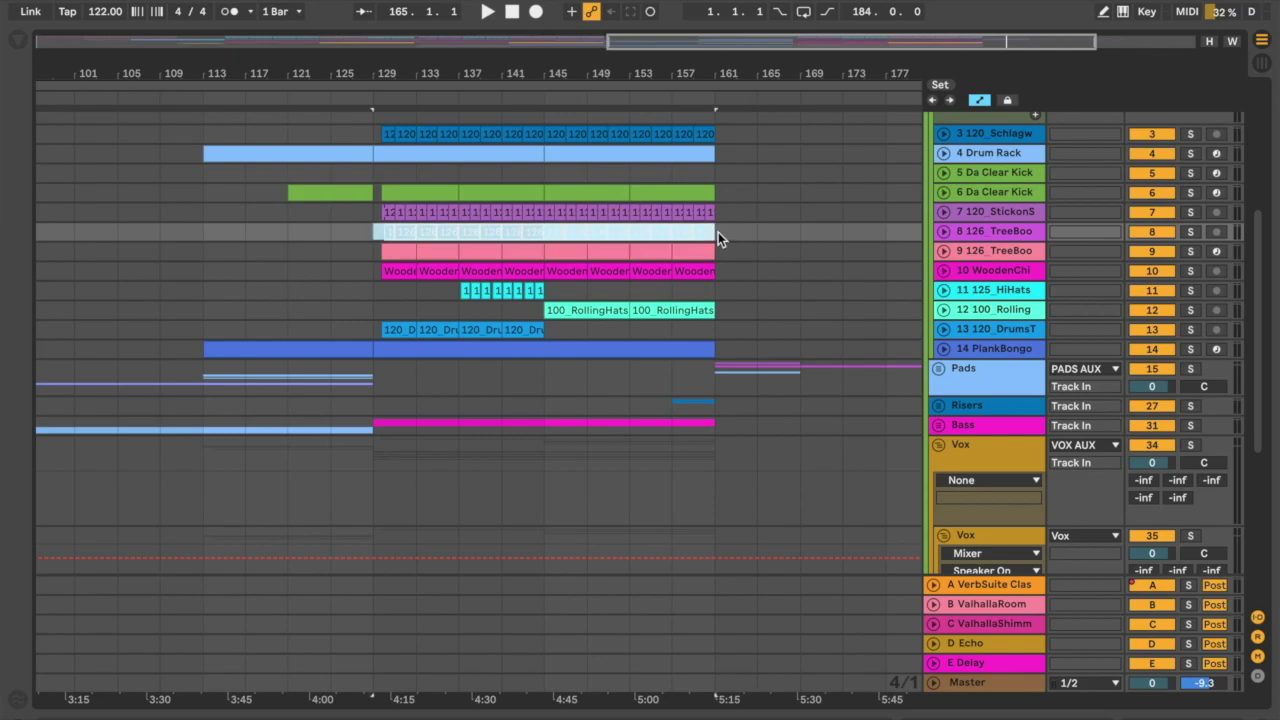
Step: Select track 10 and clear the partial range on the track 8 clip
{"action": "left_click", "coordinate": [369, 262]}
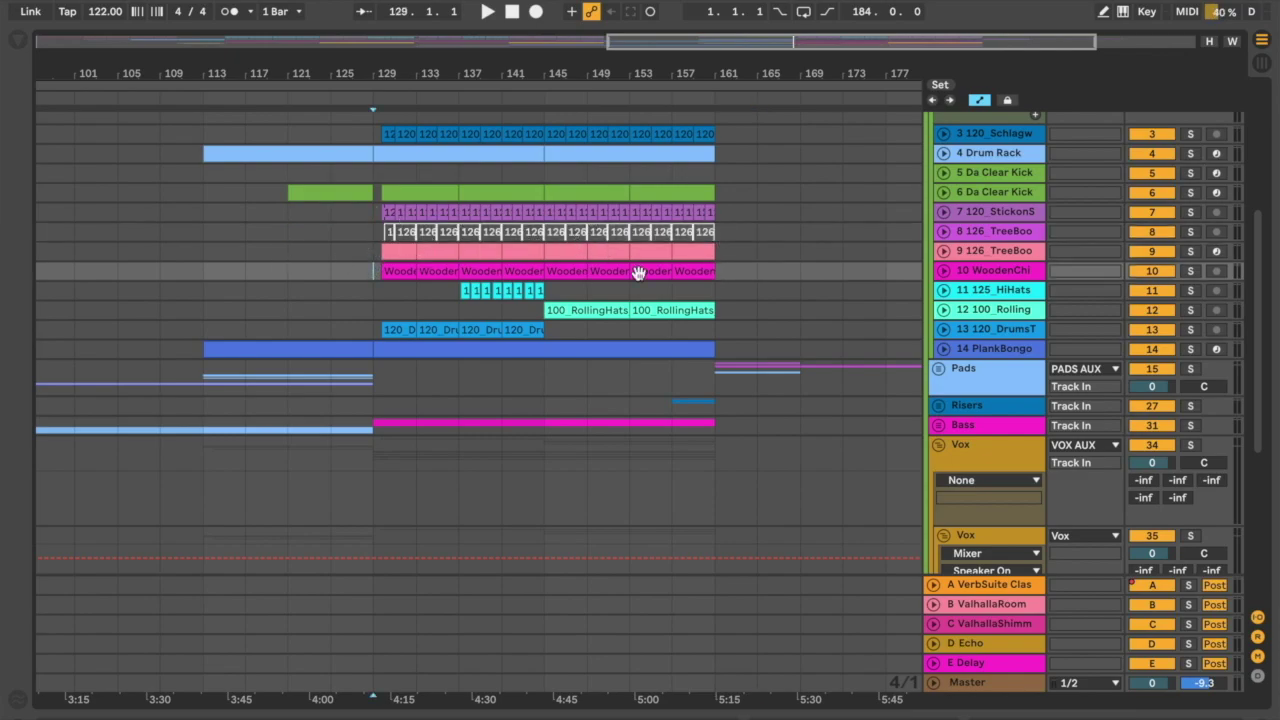
{"action": "scroll", "coordinate": [251, 243], "scroll_direction": "left", "scroll_amount": 10}
{"action": "scroll", "coordinate": [251, 243], "scroll_direction": "left", "scroll_amount": 3}
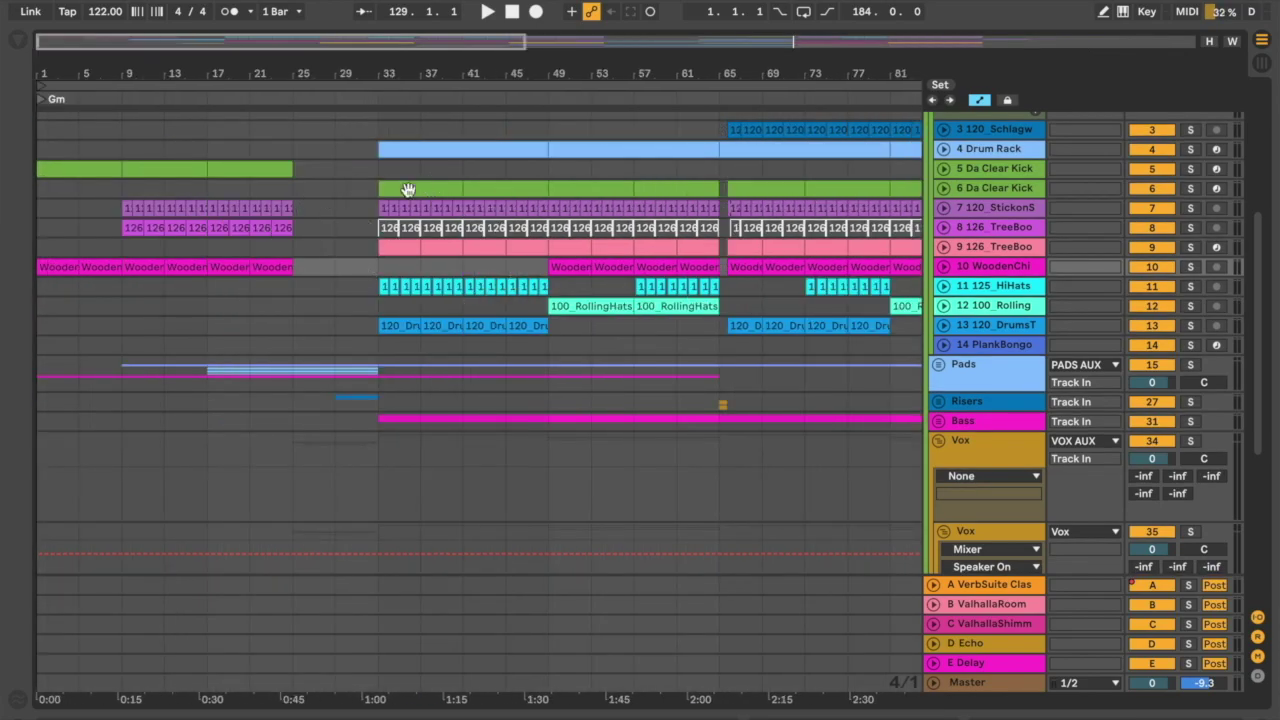
{"action": "scroll", "coordinate": [408, 189], "scroll_direction": "right", "scroll_amount": 15}
{"action": "left_click_drag", "start_coordinate": [557, 228], "coordinate": [218, 226]}
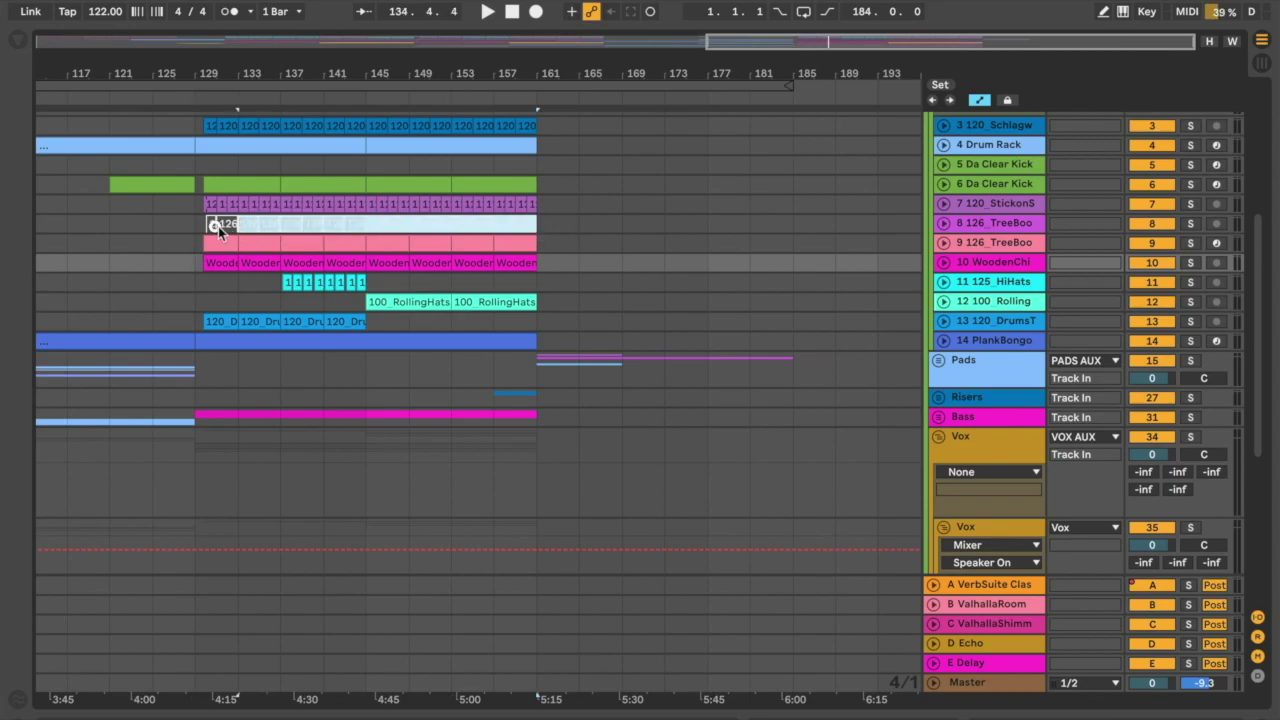
{"action": "left_click", "coordinate": [576, 224]}
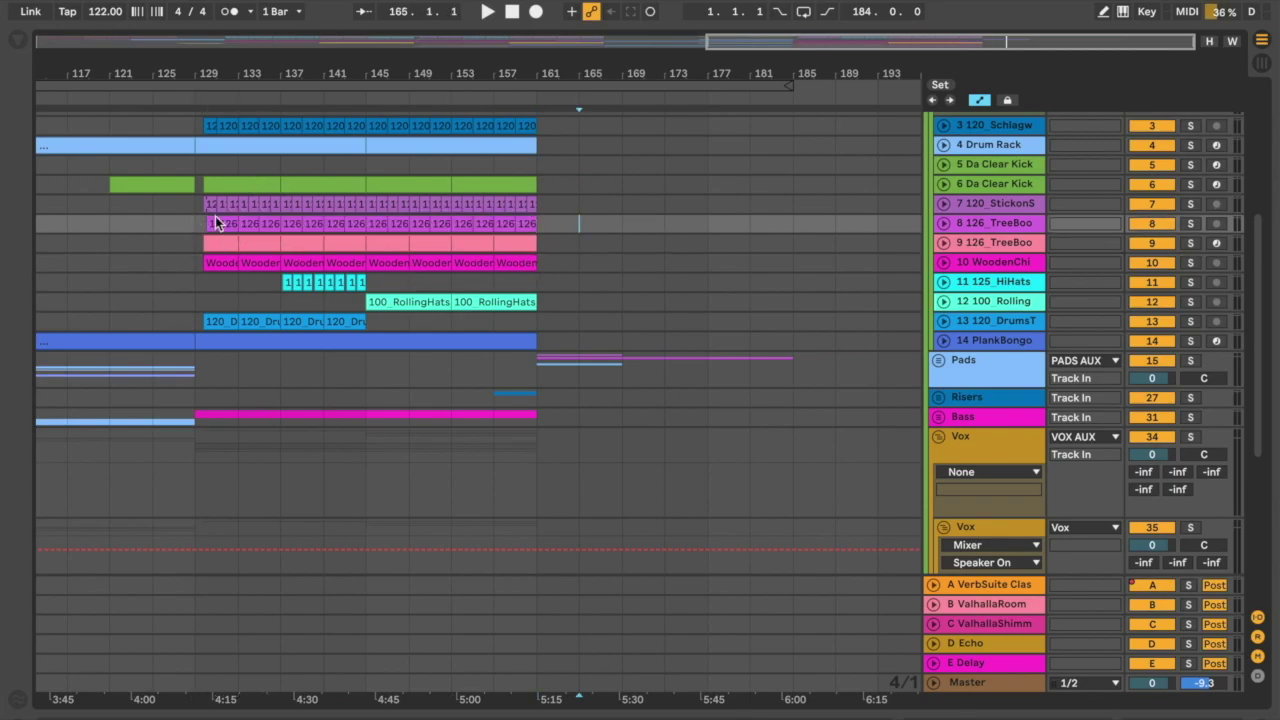
Step: Zoom out to bars 97–193 and select bars 129–161 on track 8 again
{"action": "scroll", "coordinate": [181, 229], "scroll_direction": "left", "scroll_amount": 2}
{"action": "left_click_drag", "start_coordinate": [321, 79], "coordinate": [323, 70]}
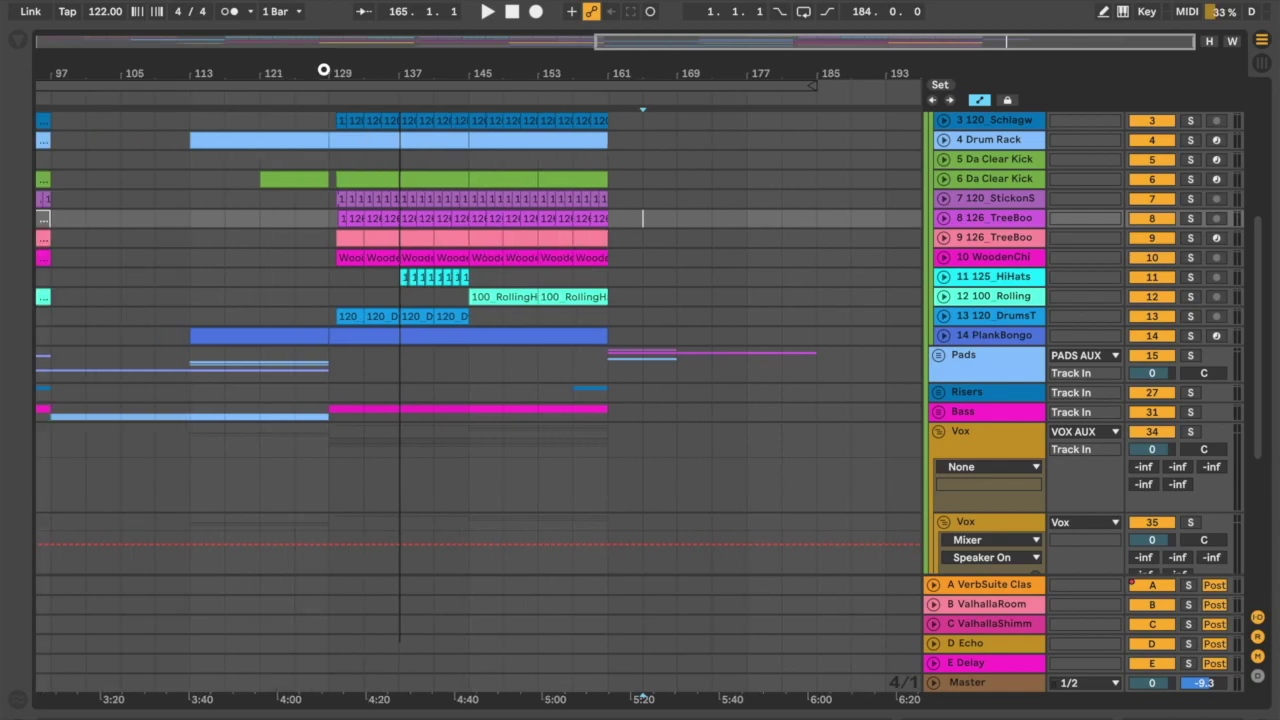
{"action": "scroll", "coordinate": [368, 230], "scroll_direction": "left", "scroll_amount": 15}
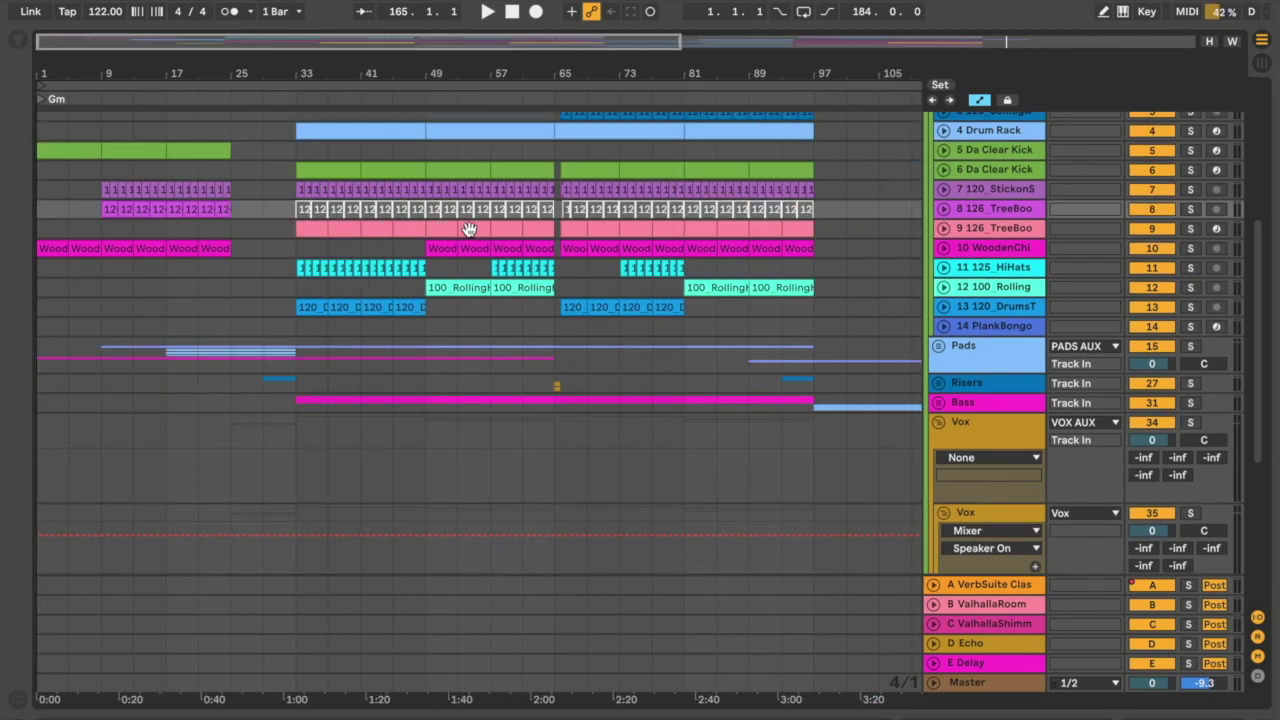
{"action": "scroll", "coordinate": [470, 233], "scroll_direction": "right", "scroll_amount": 8}
{"action": "mouse_move", "coordinate": [578, 220]}
{"action": "left_mouse_down"}
{"action": "mouse_move", "coordinate": [808, 213]}
{"action": "mouse_move", "coordinate": [878, 226]}
{"action": "left_mouse_up"}
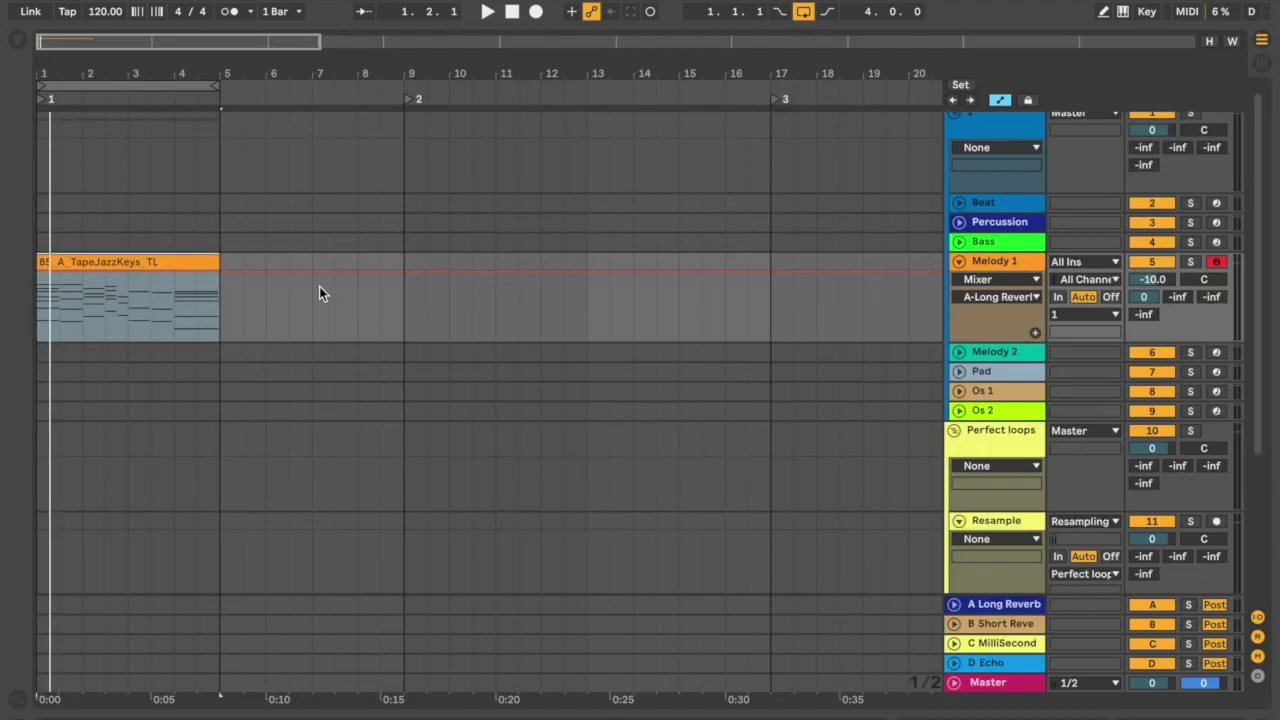
Step: Select the 85_A_TapeJazzKeys_TL loop clip, then the Perfect loops group
{"action": "left_click", "coordinate": [167, 261]}
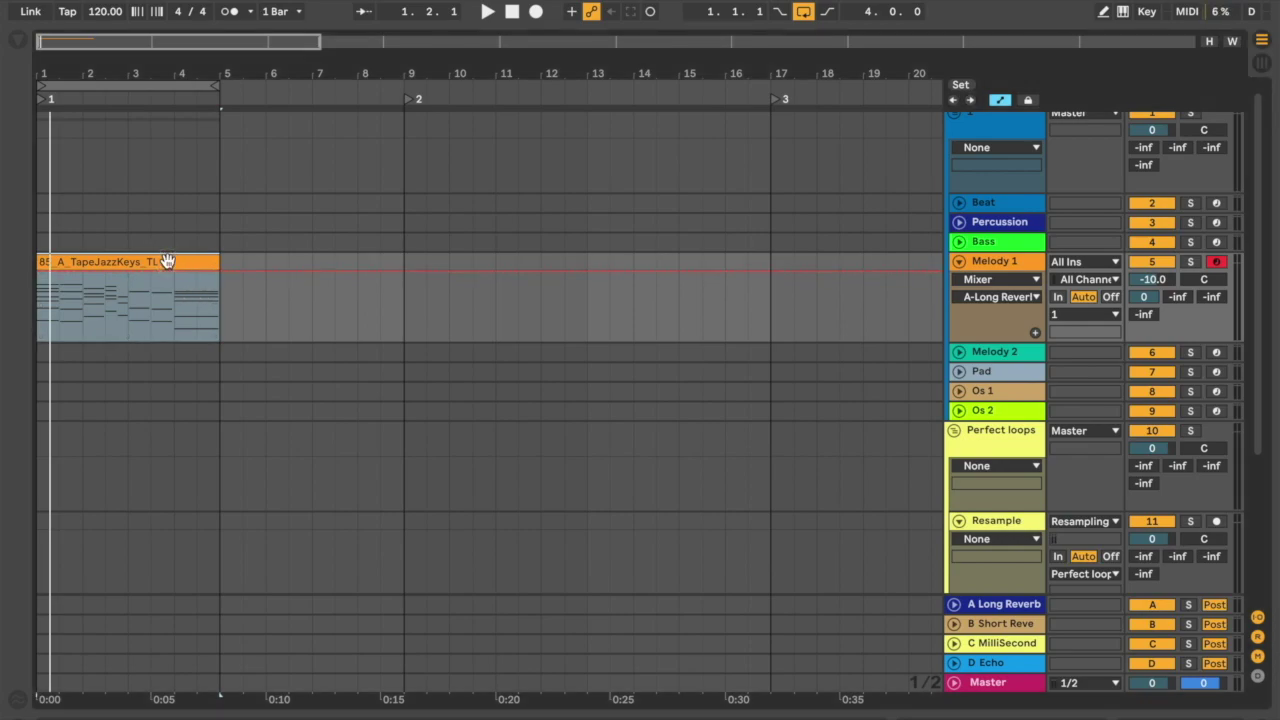
{"action": "left_click", "coordinate": [42, 442]}
{"action": "left_click", "coordinate": [40, 526]}
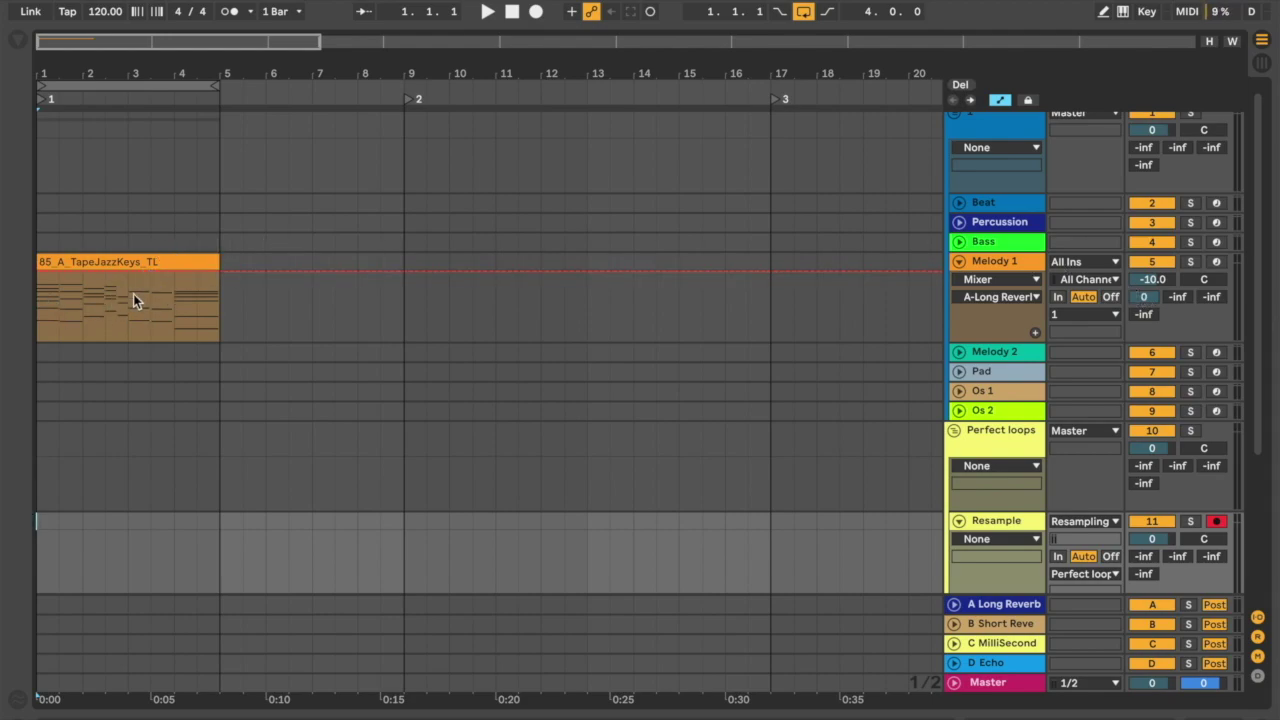
{"action": "left_click", "coordinate": [978, 263]}
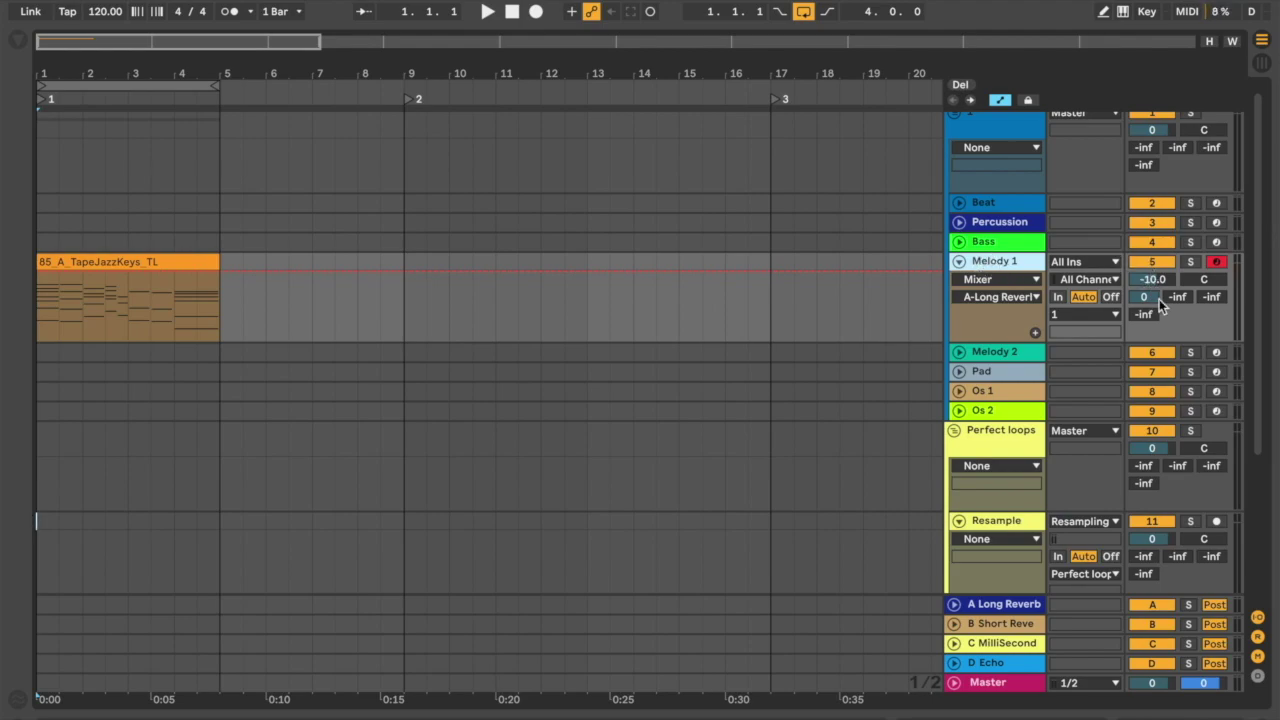
{"action": "left_click", "coordinate": [142, 88]}
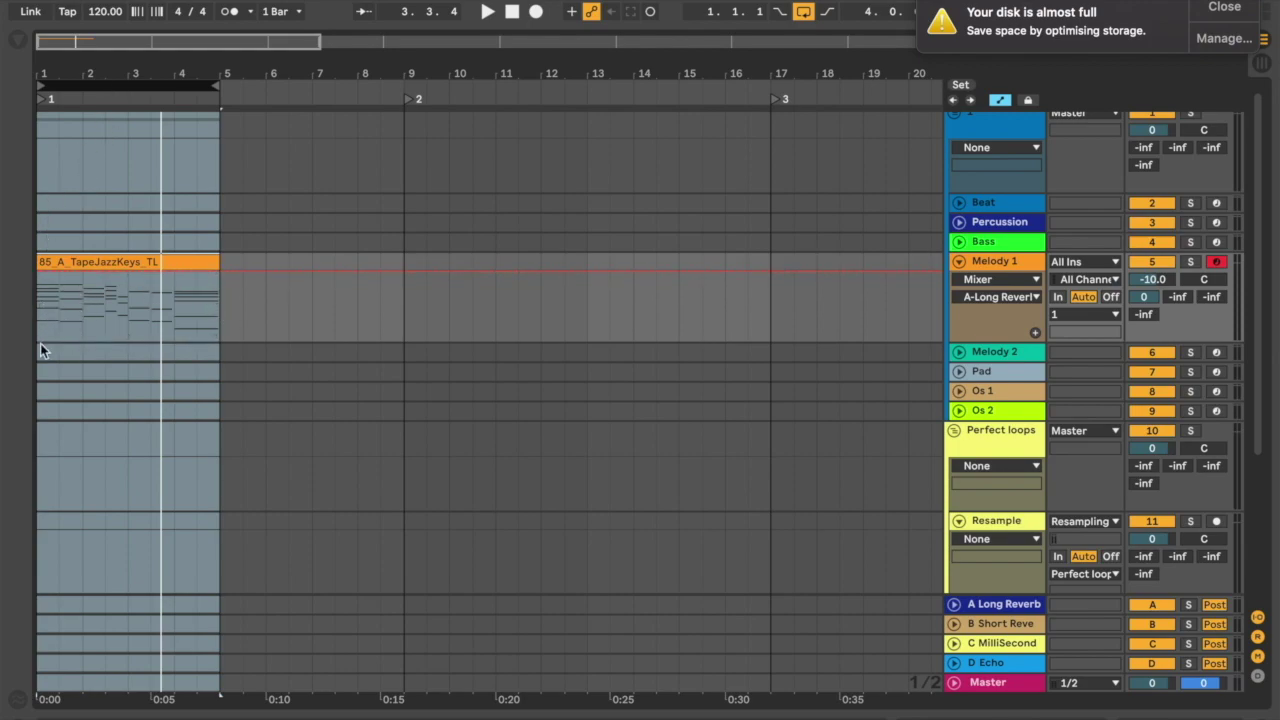
{"action": "left_click", "coordinate": [213, 547]}
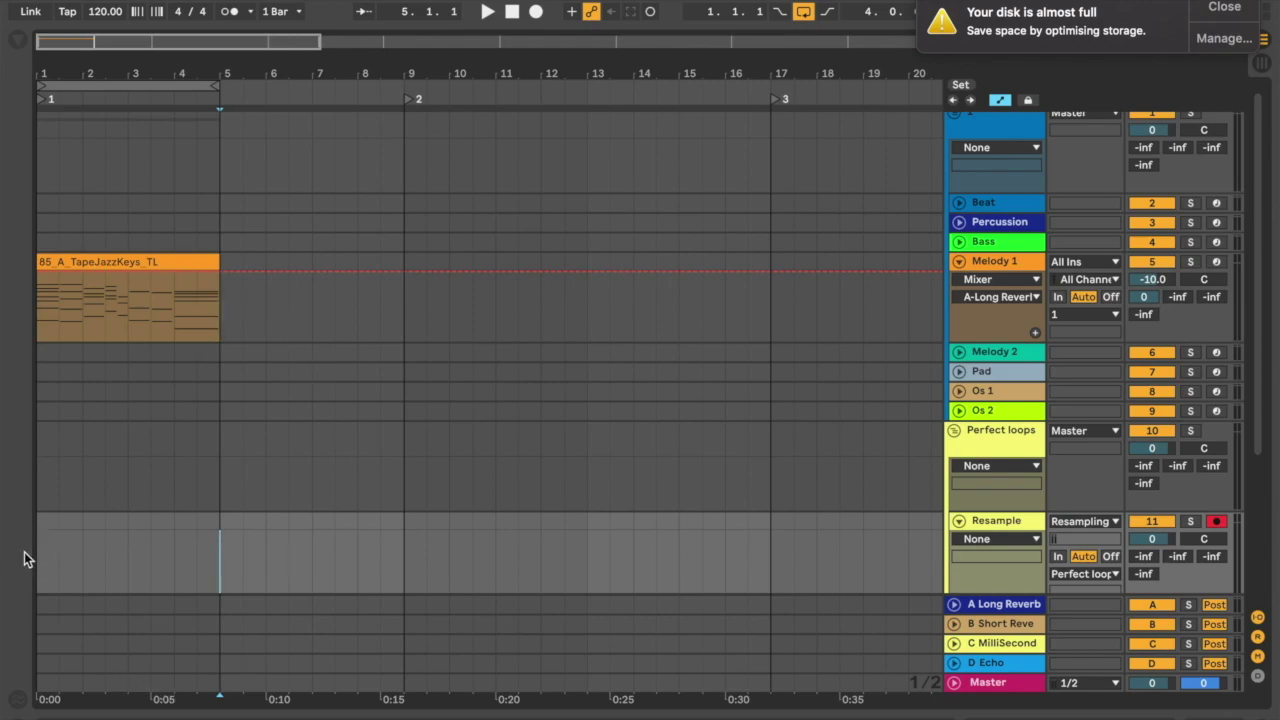
{"action": "left_click", "coordinate": [143, 261]}
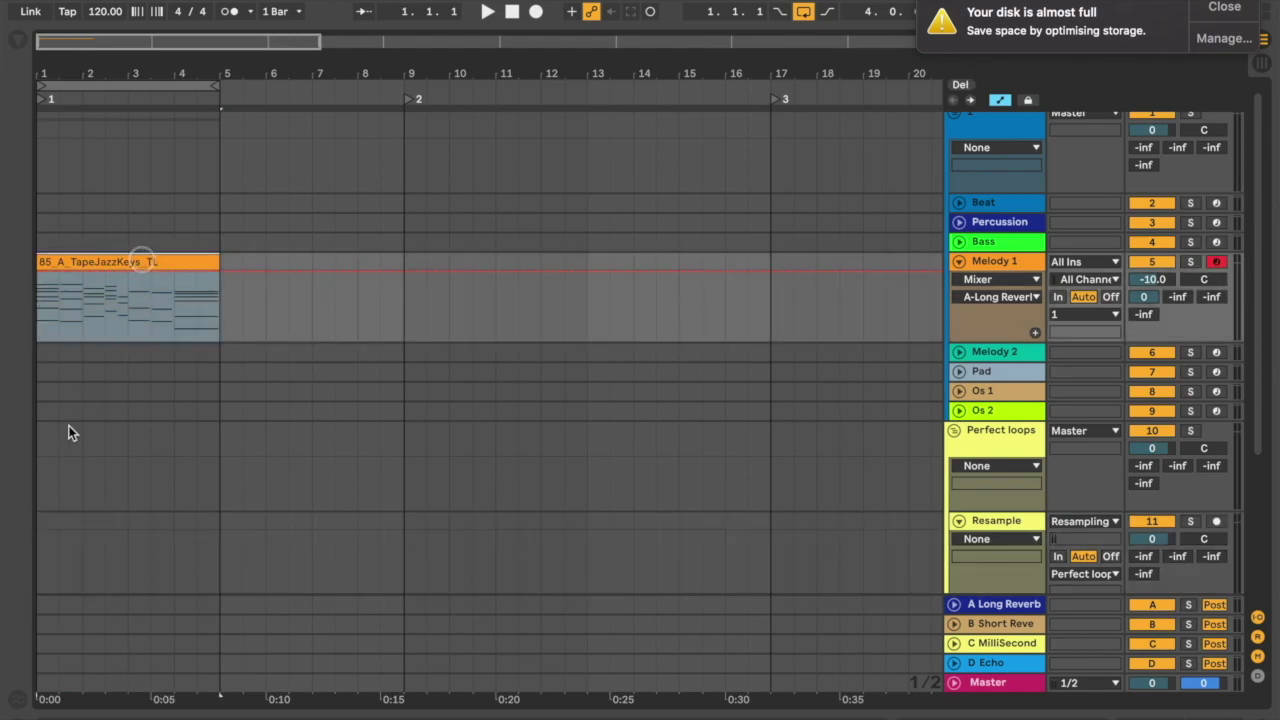
Step: Select the Perfect loops group, paste, and arm the Resample track for recording
{"action": "left_click", "coordinate": [976, 432]}
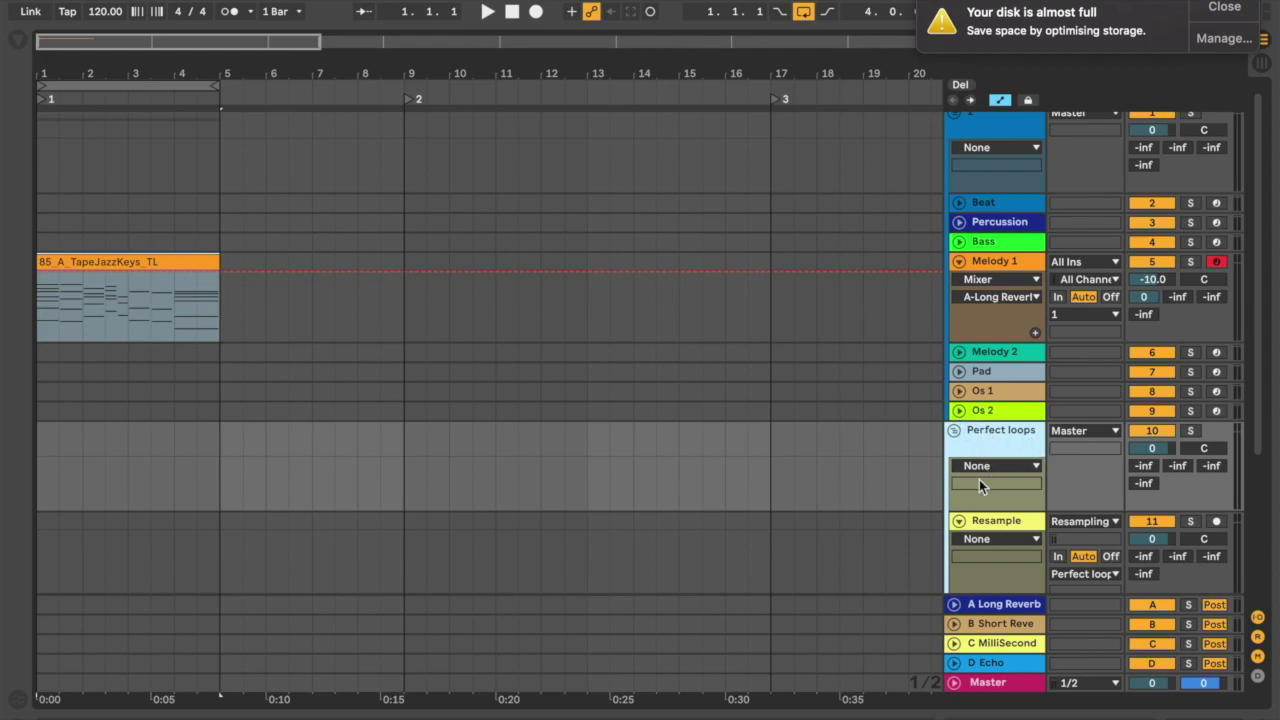
{"action": "key", "text": "ctrl+v"}
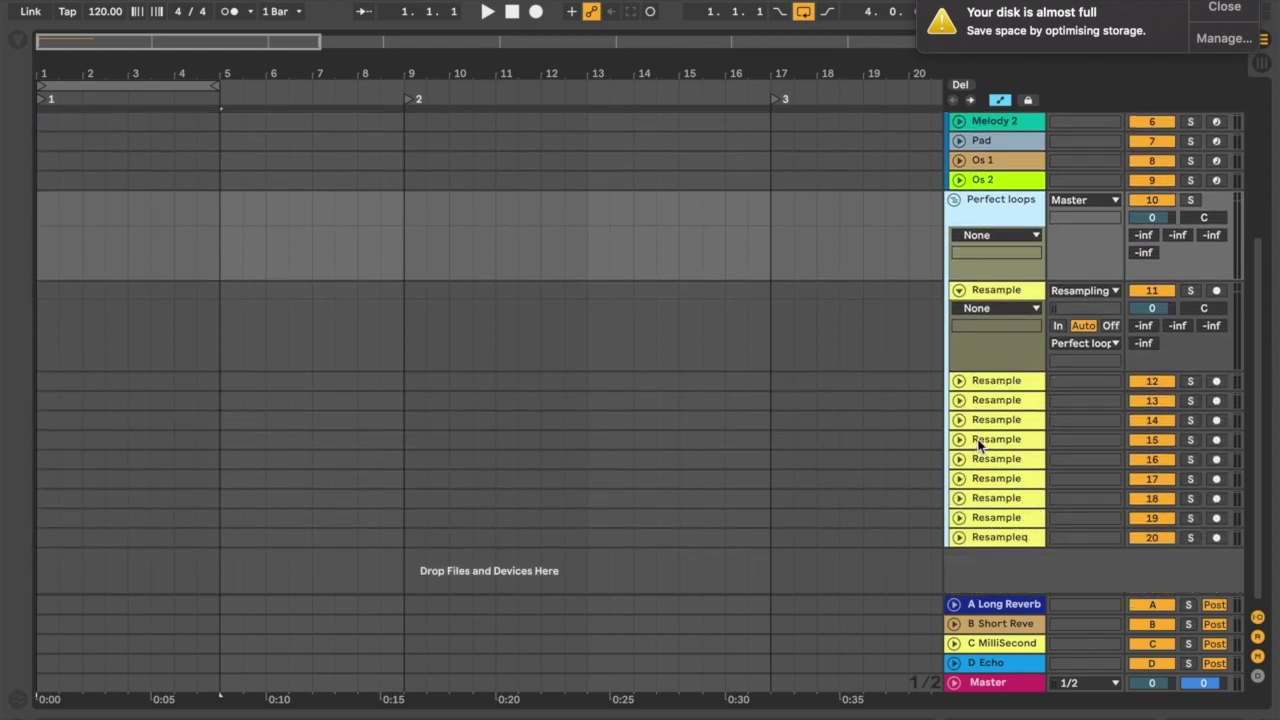
{"action": "scroll", "coordinate": [1000, 400], "scroll_direction": "up", "scroll_amount": 1}
{"action": "left_click", "coordinate": [1006, 326]}
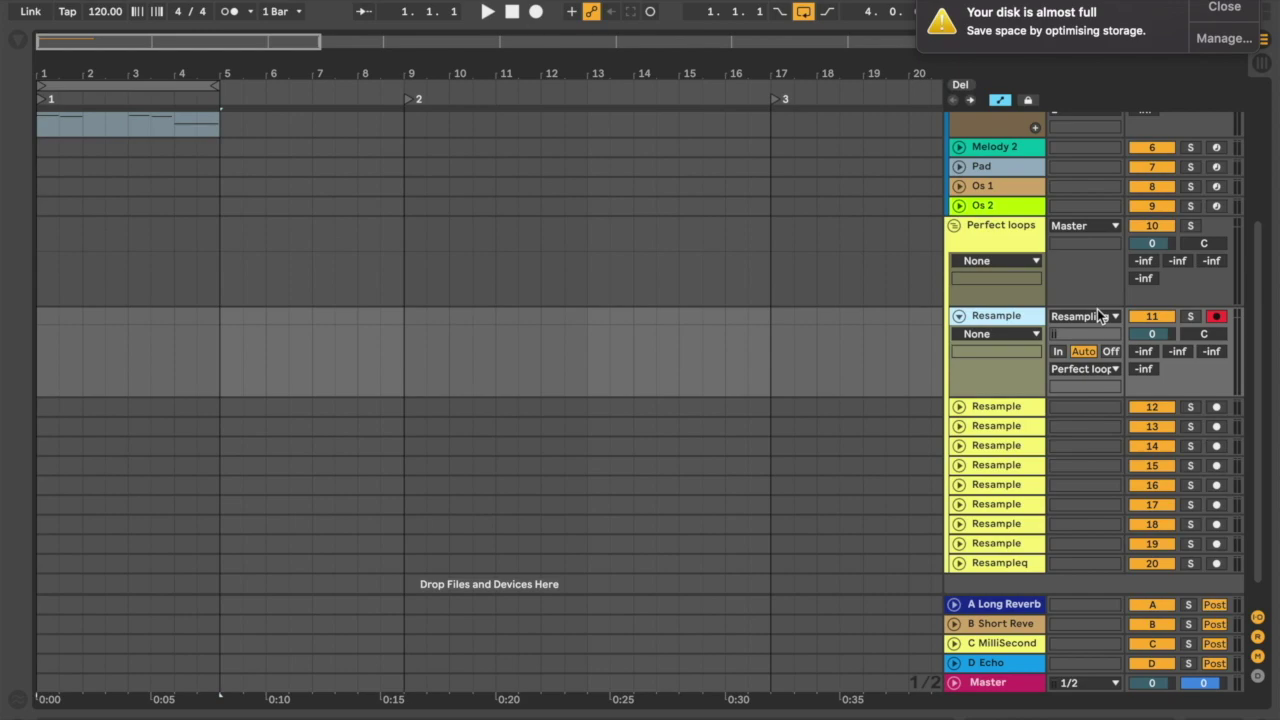
Step: Solo Melody 1 and record it from bar 1 onto the Resample track
{"action": "scroll", "coordinate": [1054, 283], "scroll_direction": "up", "scroll_amount": 3}
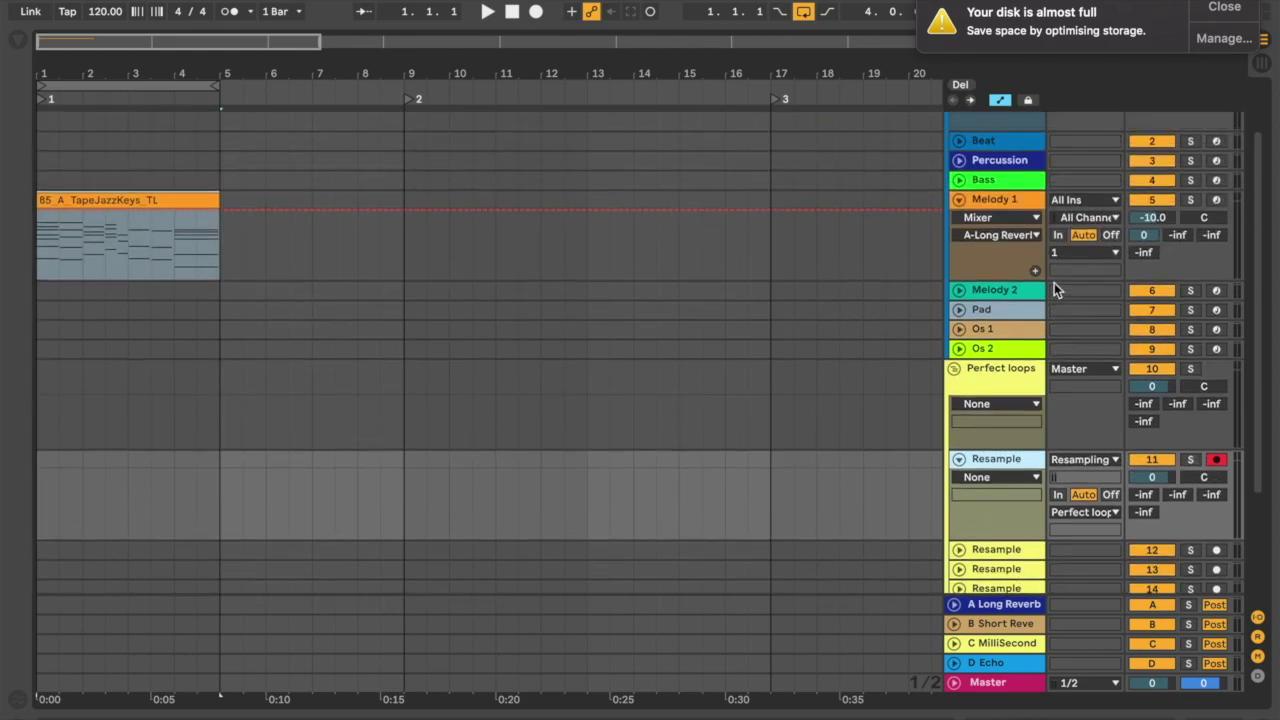
{"action": "left_click", "coordinate": [1190, 201]}
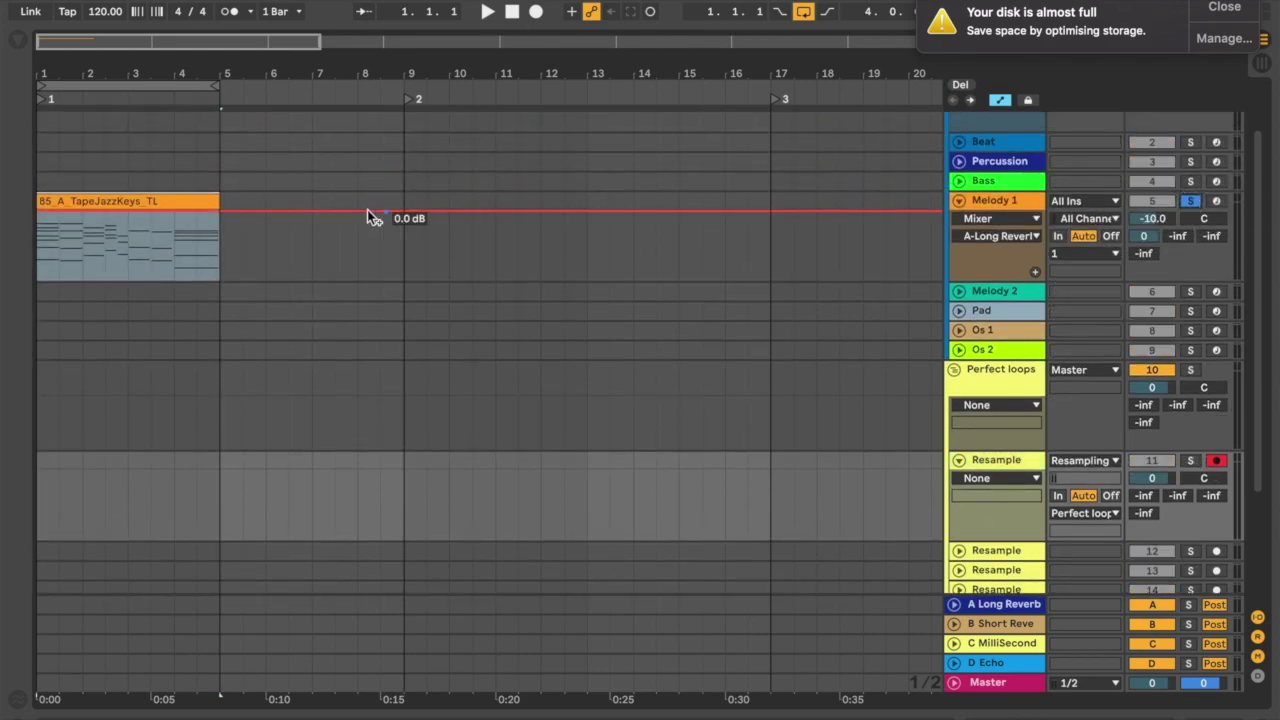
{"action": "left_click", "coordinate": [42, 474]}
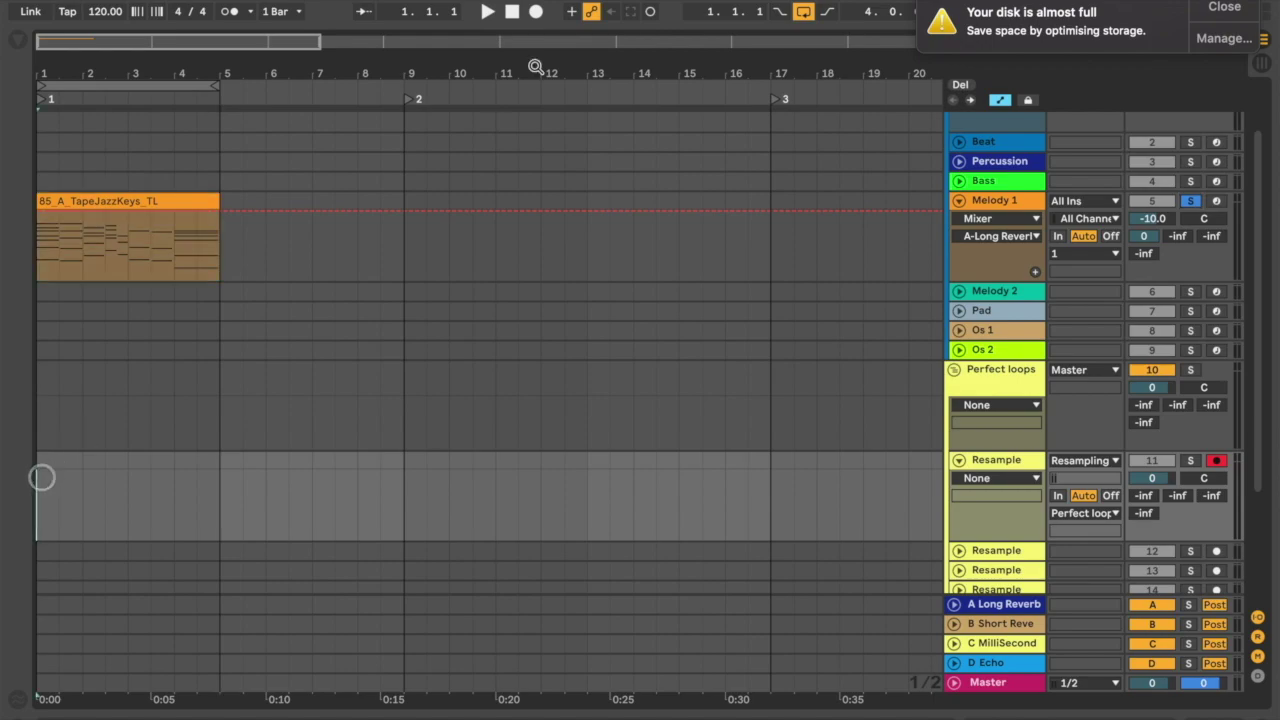
{"action": "left_click", "coordinate": [536, 12]}
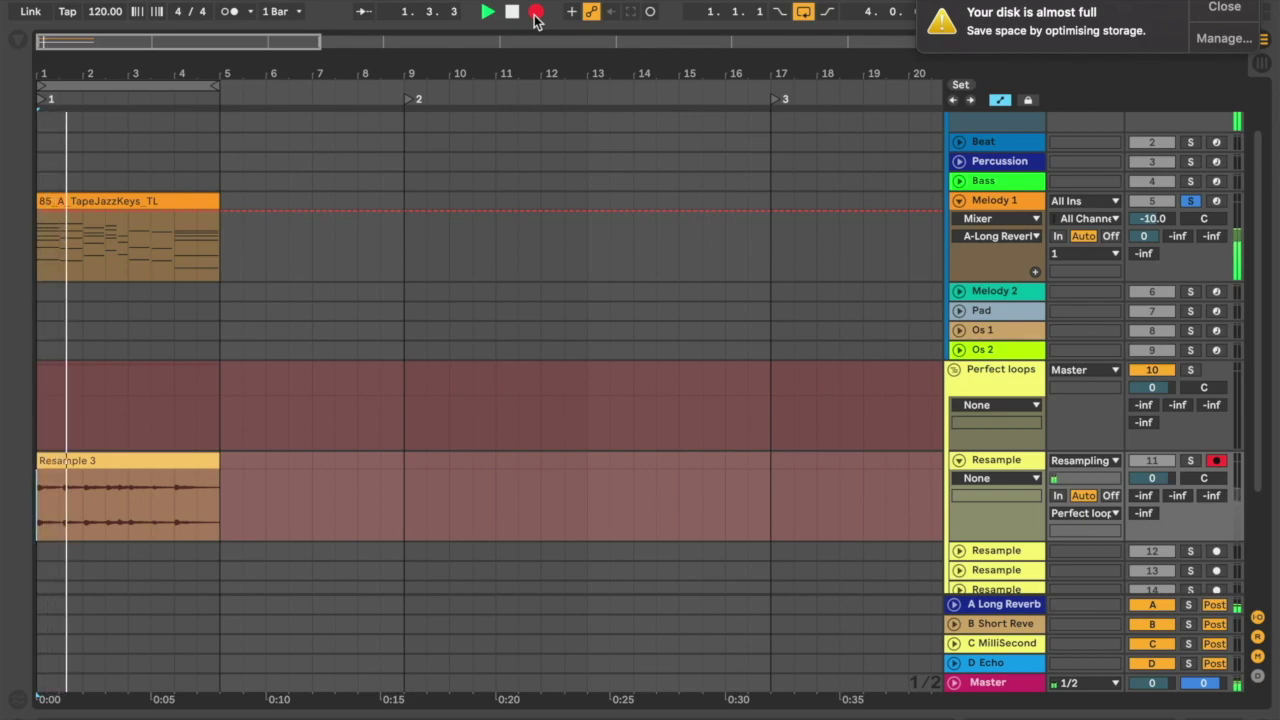
Step: Stop the recording and select the opening fragment of the Resample 3 clip
{"action": "left_click", "coordinate": [536, 20]}
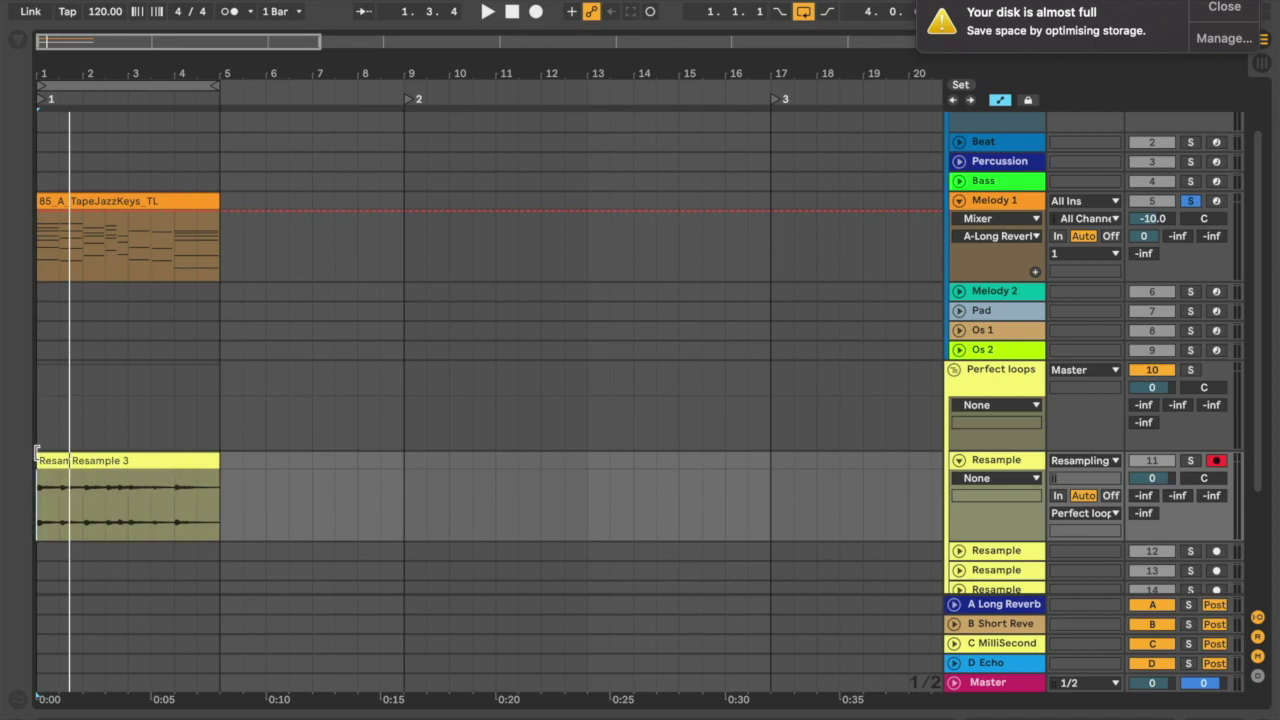
{"action": "left_click", "coordinate": [40, 474], "text": "shift"}
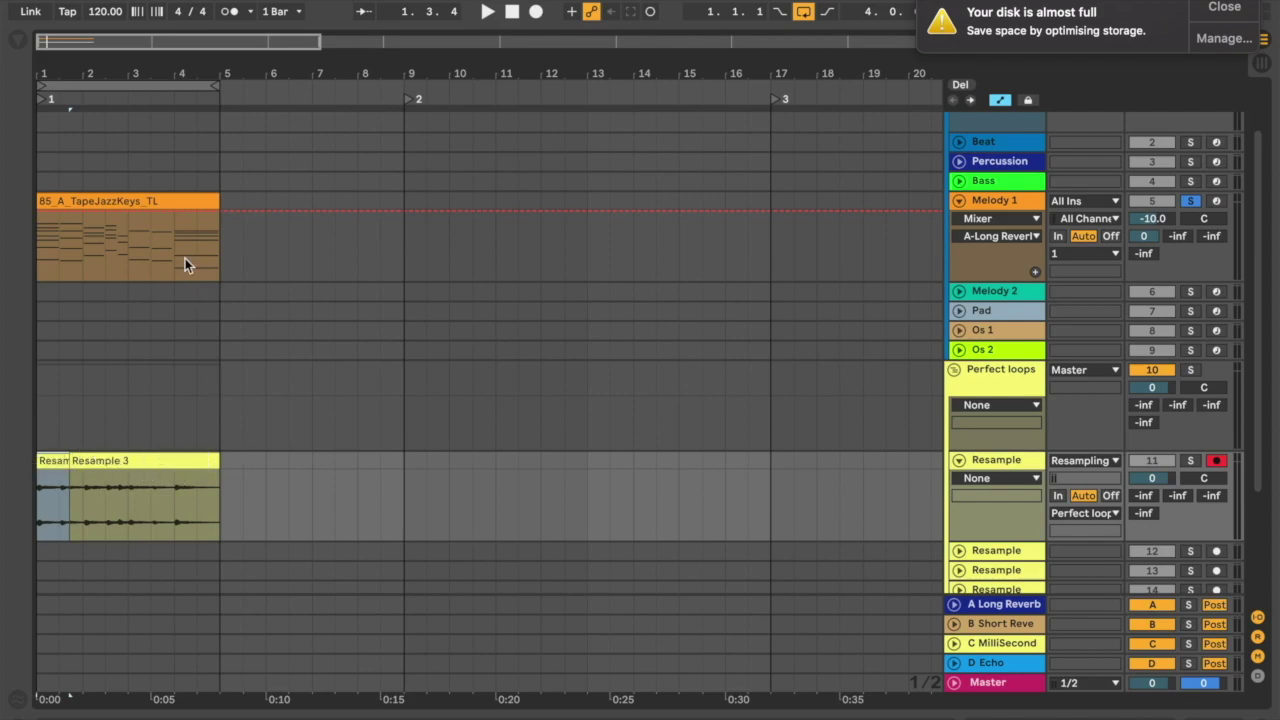
{"action": "right_click", "coordinate": [56, 462]}
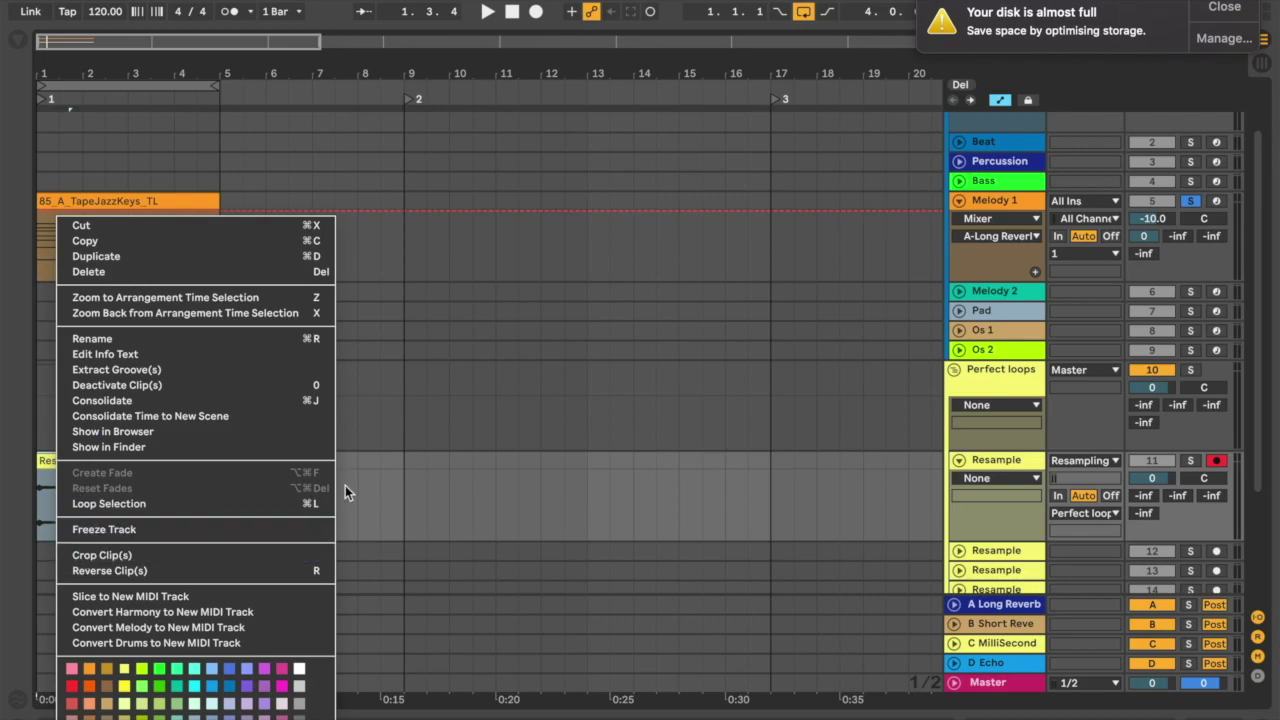
{"action": "left_click", "coordinate": [397, 501]}
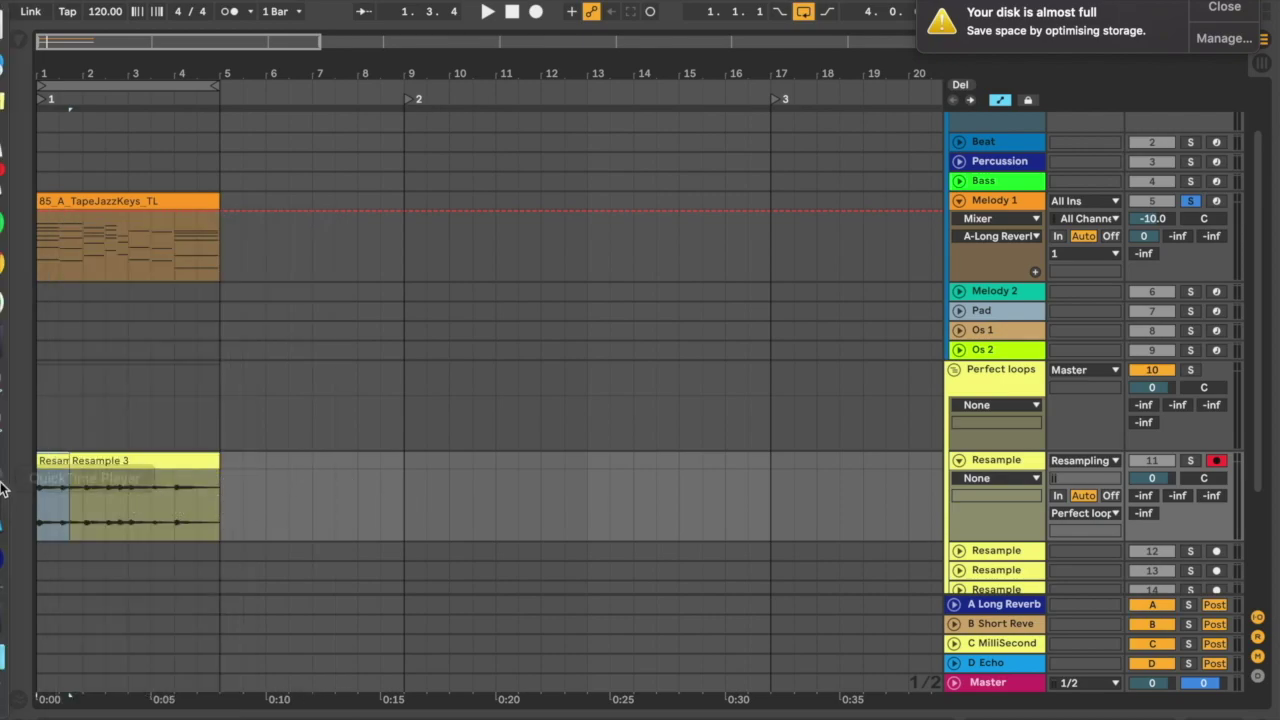